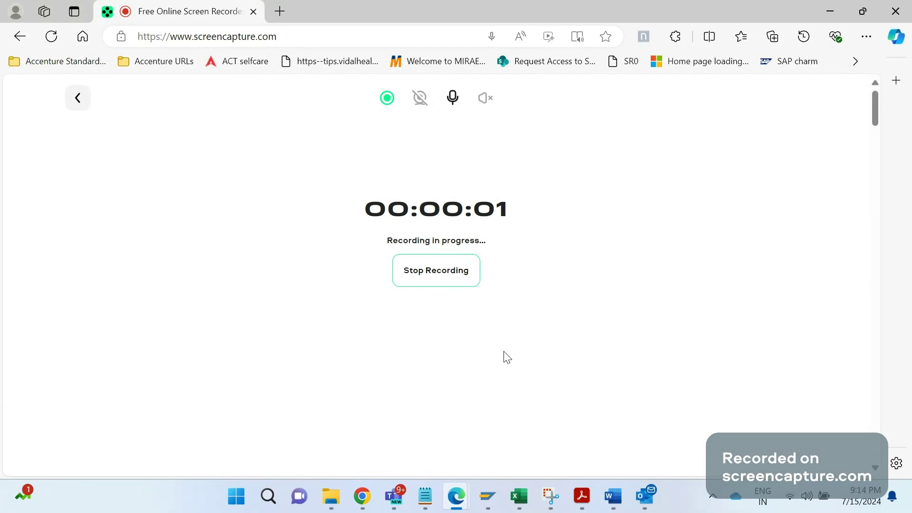
Under Solution, add the bullet 'Business will create F5 (Proforma) to the sales order'.
mouse_move(612, 508)
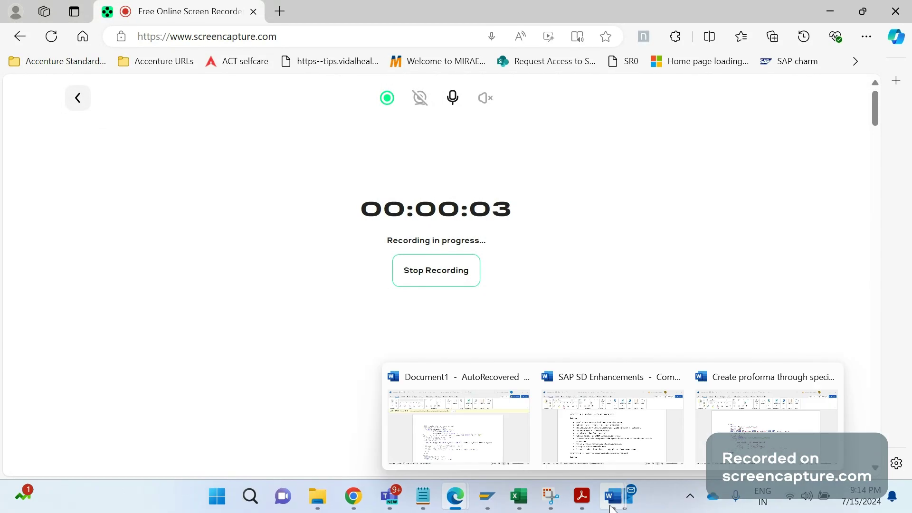
click(610, 430)
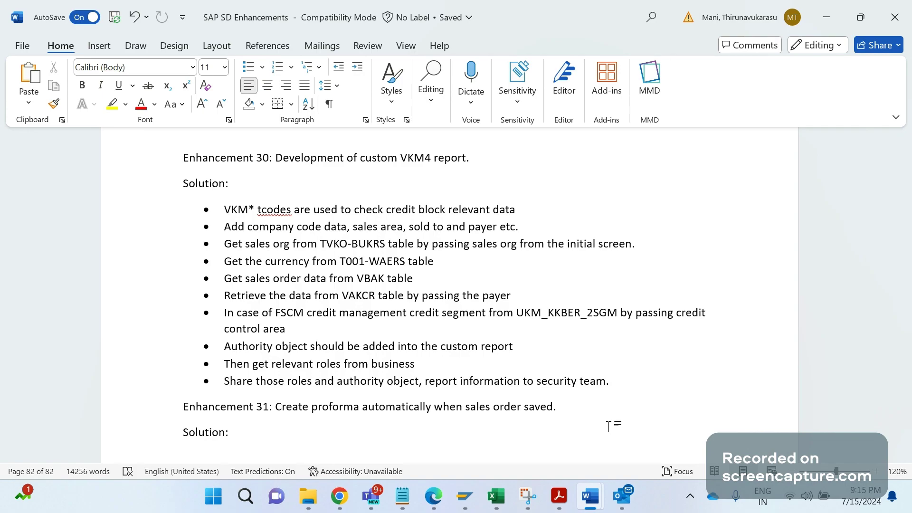
key(Return)
click(250, 70)
text(Buisness )
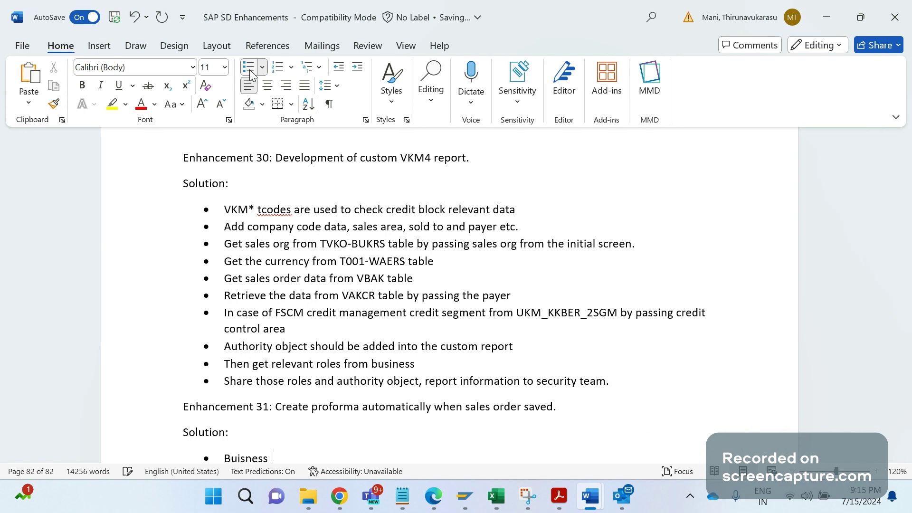
text(will create F)
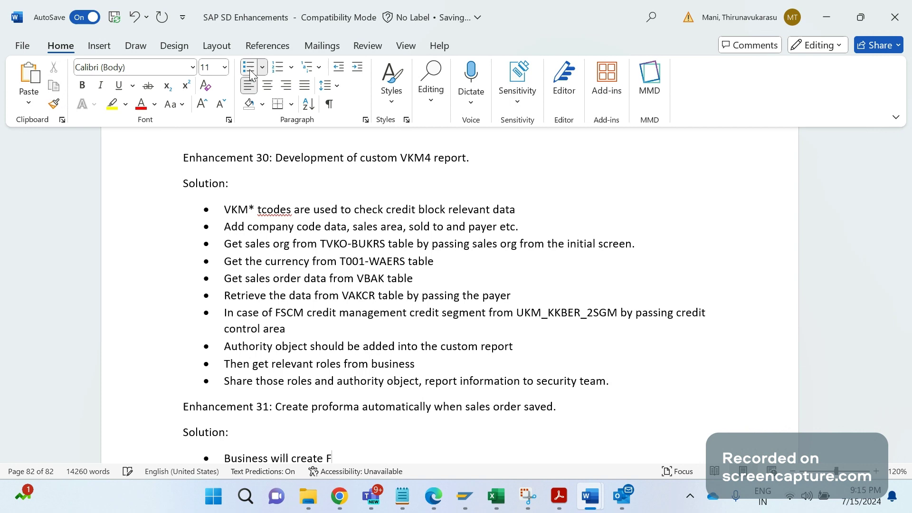
text(5 (Prof)
text(rma))
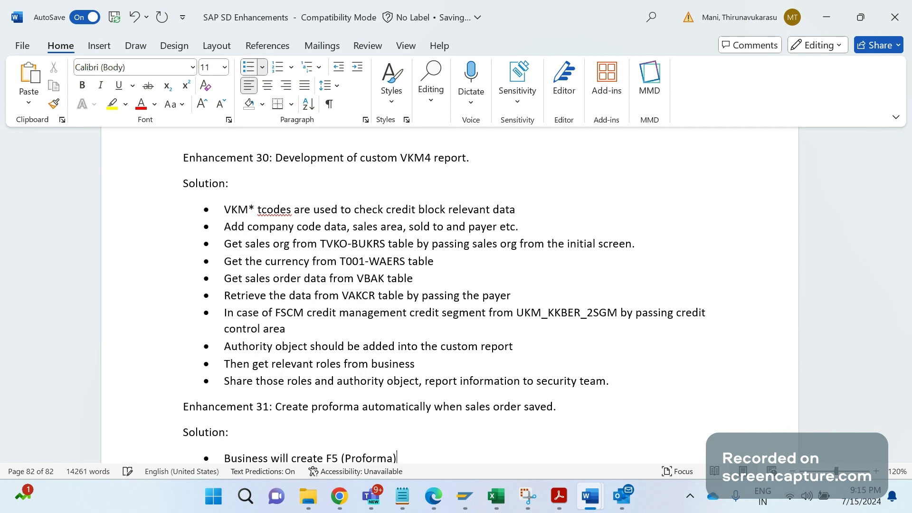
text( to the sales ord)
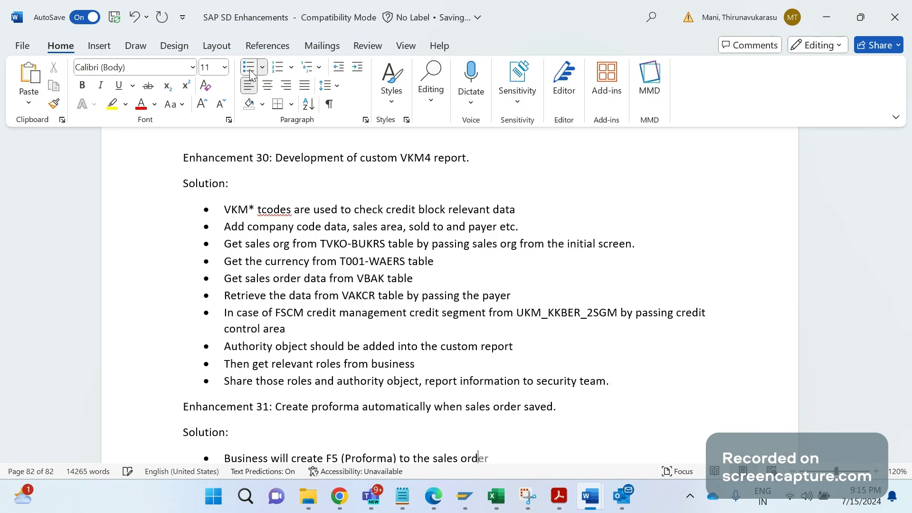
text(er)
key(Return)
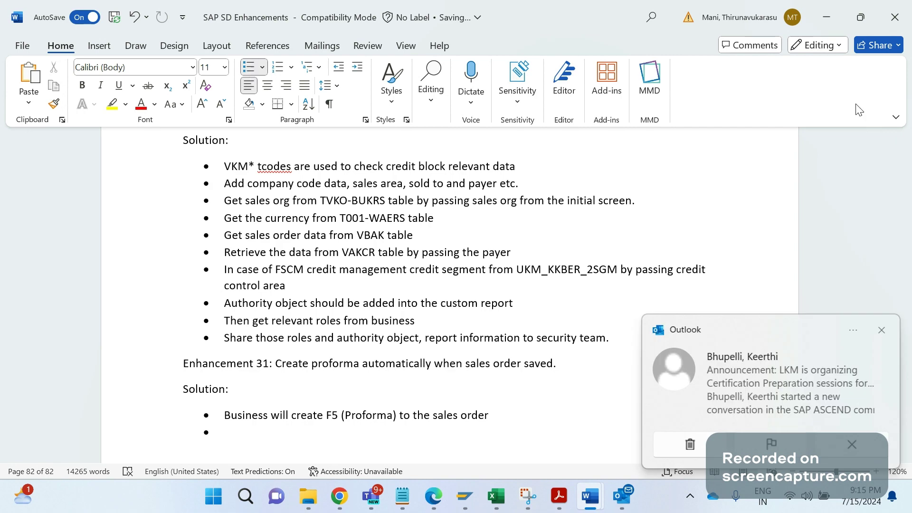
Dismiss the Outlook notification and type the bullet 'billing batch jobs won't create proforma invoices'.
click(882, 330)
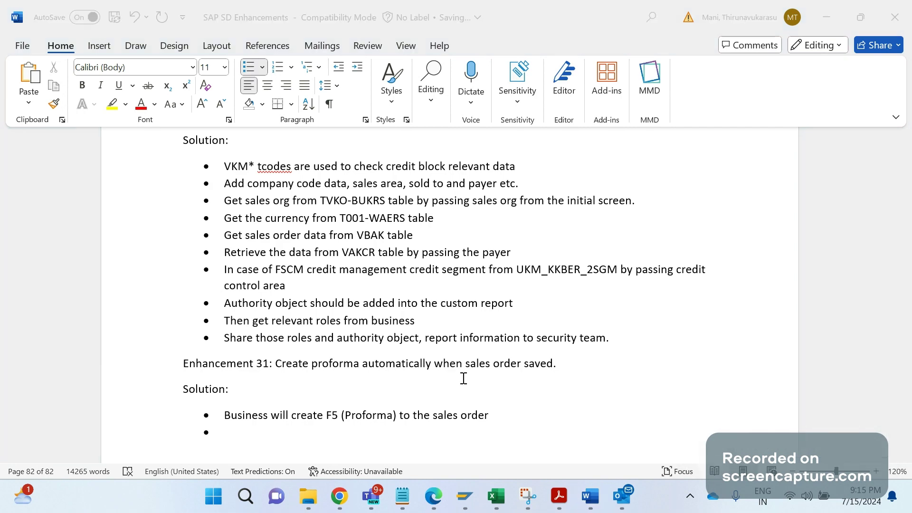
click(463, 379)
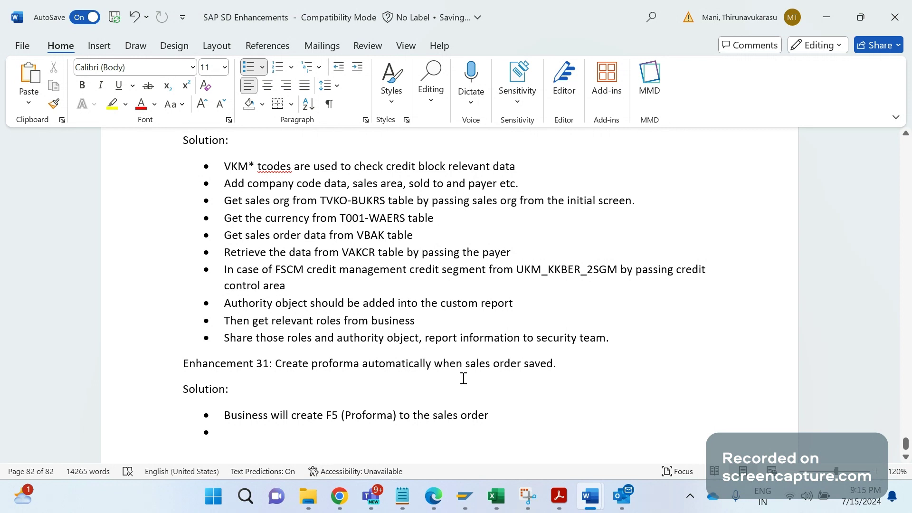
text(b)
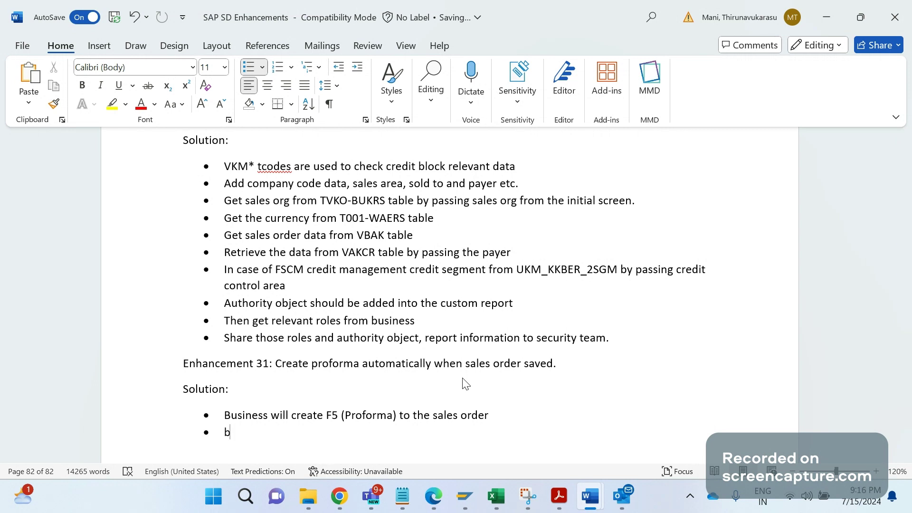
text(illing batch )
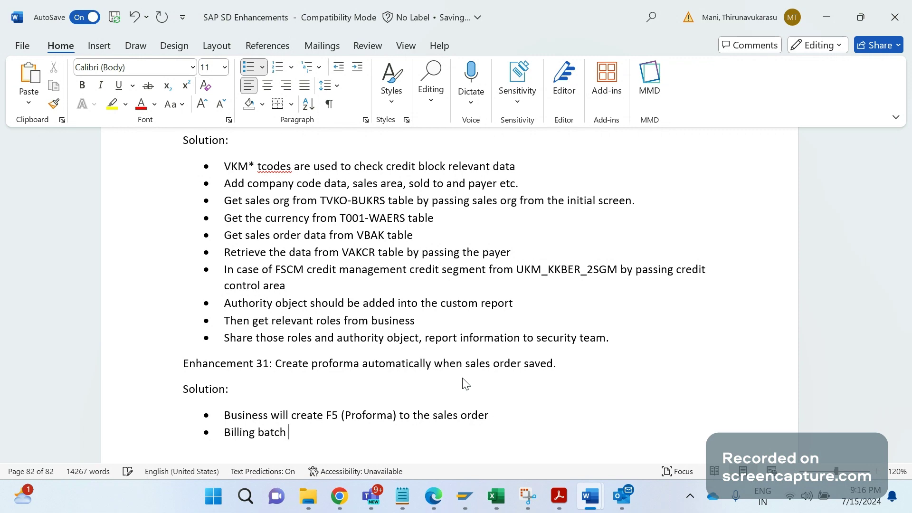
text(jobs won't create prof)
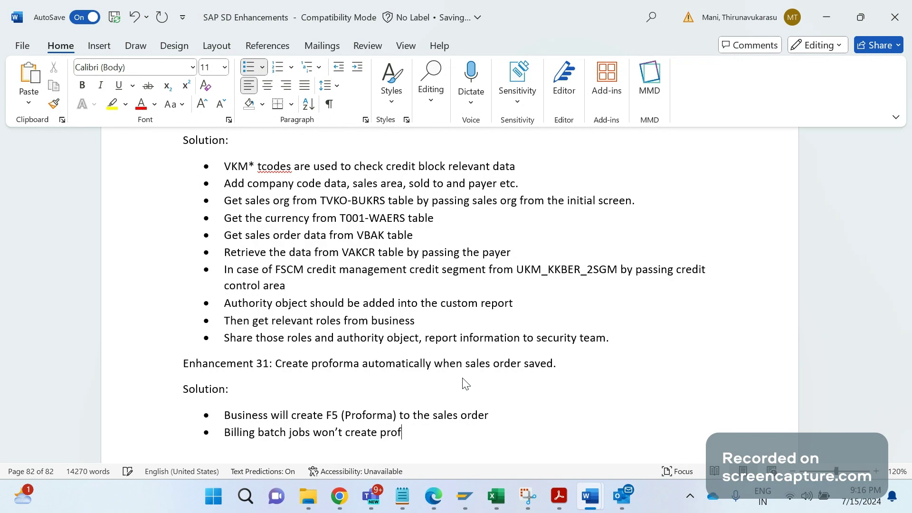
text(orma invoices)
Try running /nvov7 in SAP and dismiss the broken-connection error.
click(461, 496)
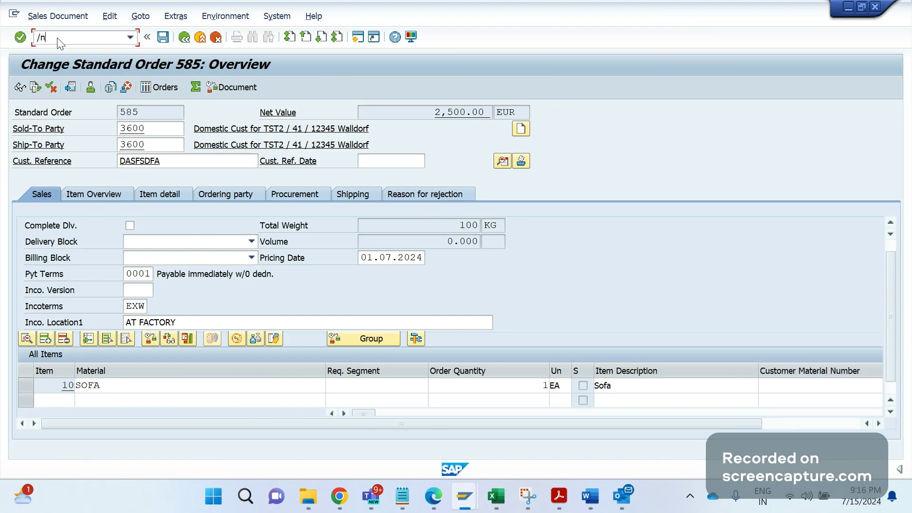
click(57, 38)
text(/nvov7)
key(Return)
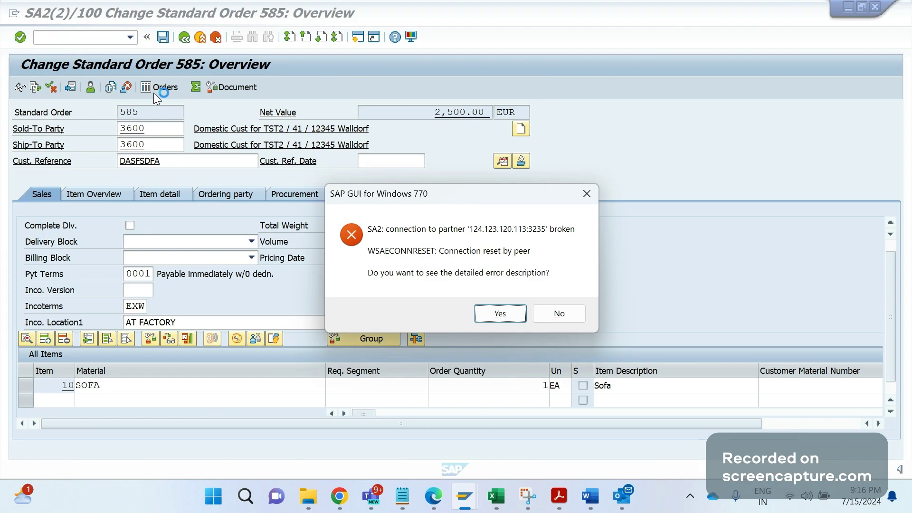
key(Escape)
click(462, 504)
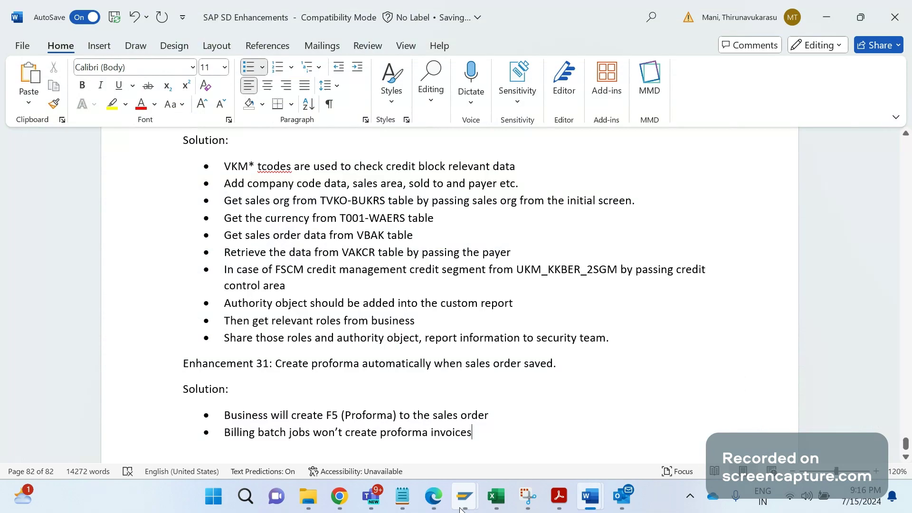
Bring up SAP Logon, minimise Word, and open the S4HANA system's logon screen.
click(461, 506)
click(292, 426)
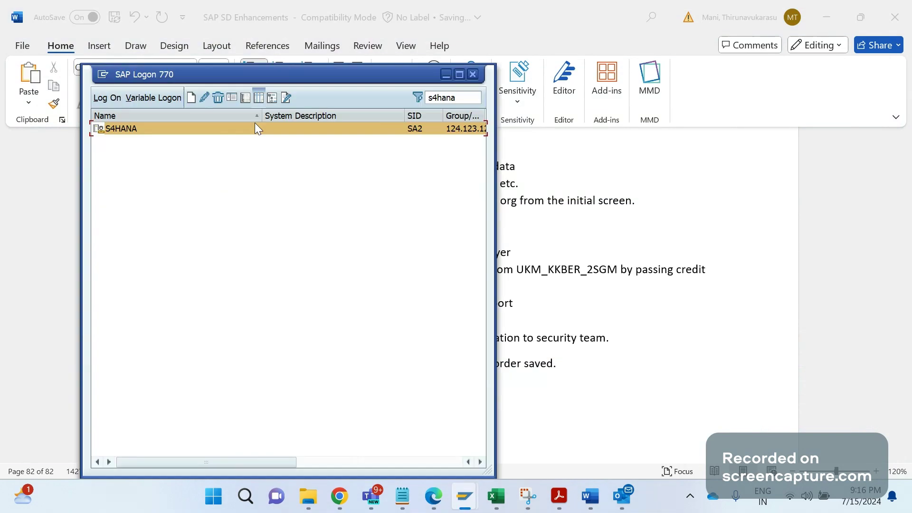
click(634, 394)
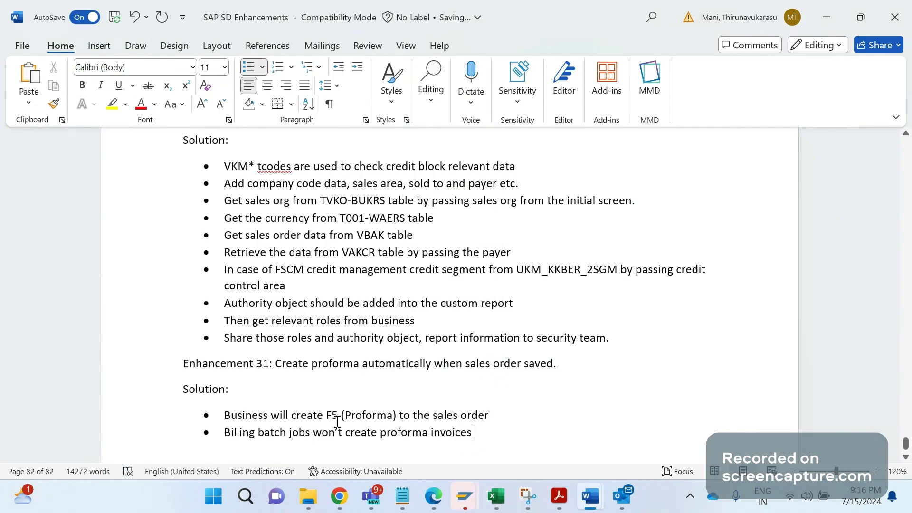
click(828, 17)
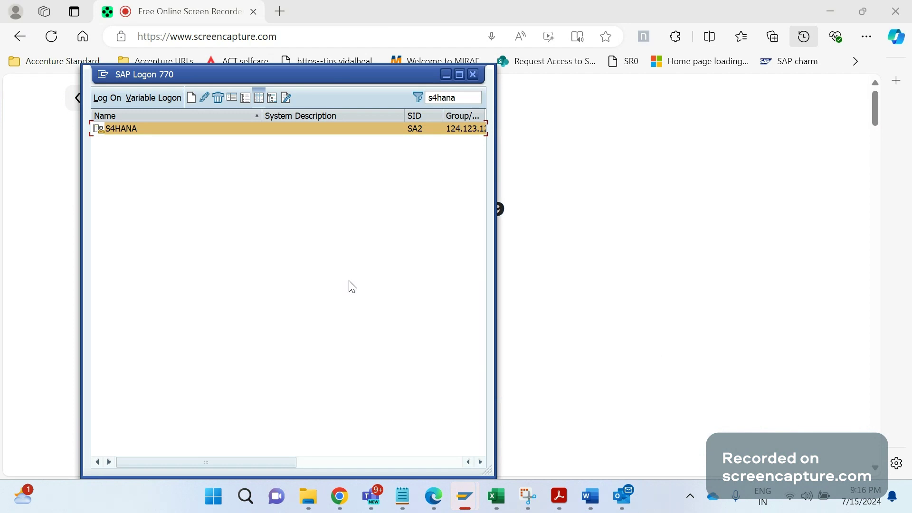
click(830, 11)
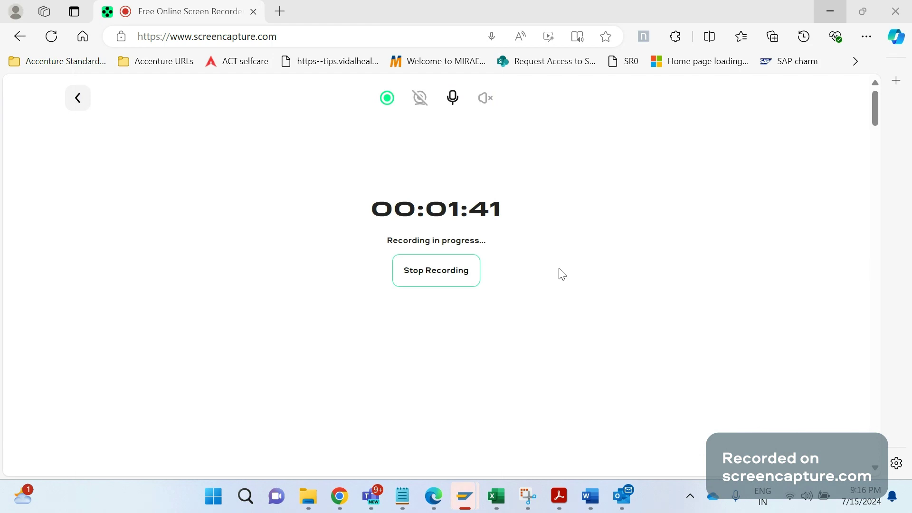
key(Return)
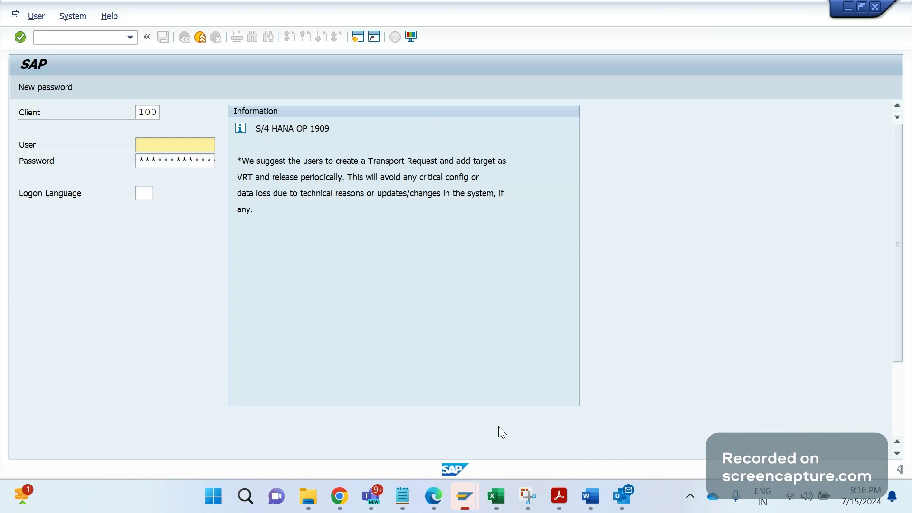
Log on with the user name and password, continuing and ending any other logons.
text(thiru)
key(Tab)
text(*)
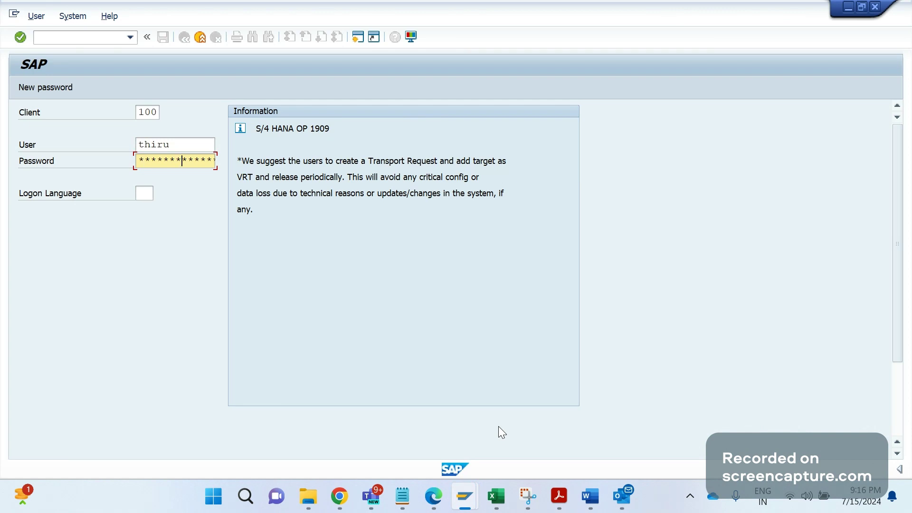
key(Return)
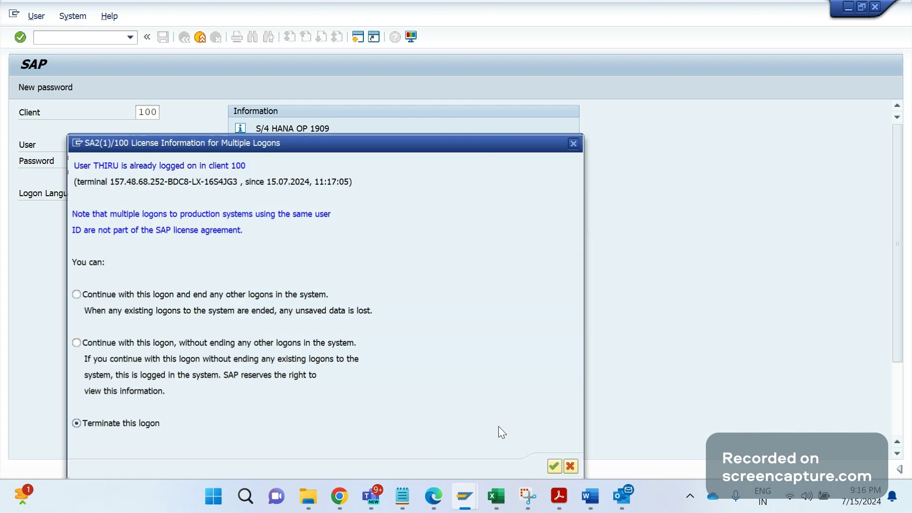
click(222, 297)
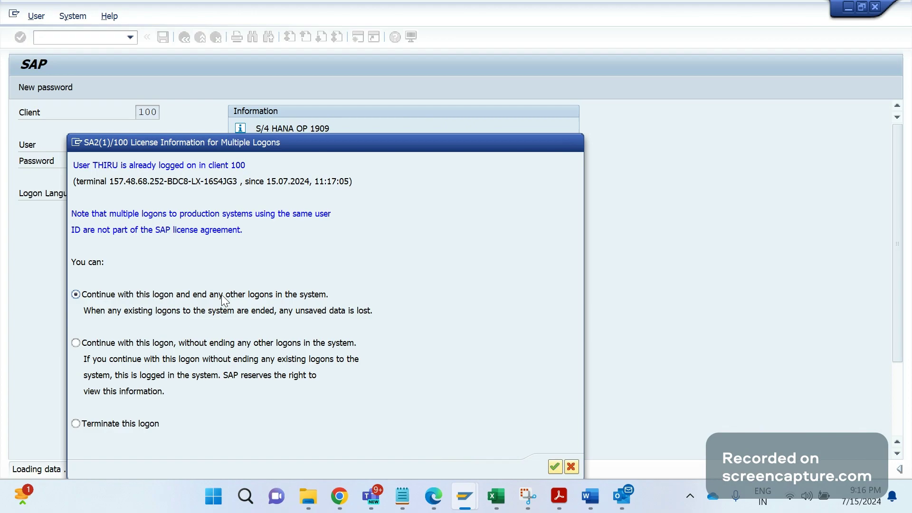
key(Return)
Open the details of item category TAN in the VOV7 item category maintenance.
text(vov)
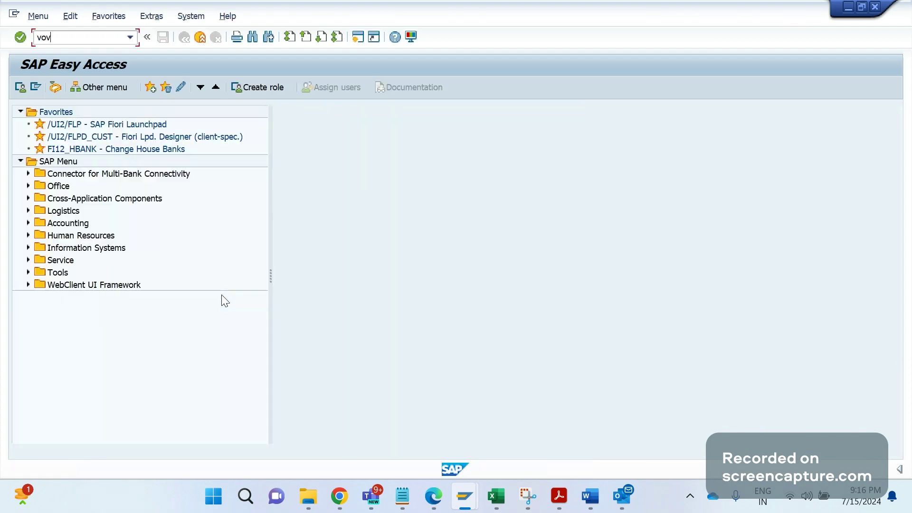
key(Return)
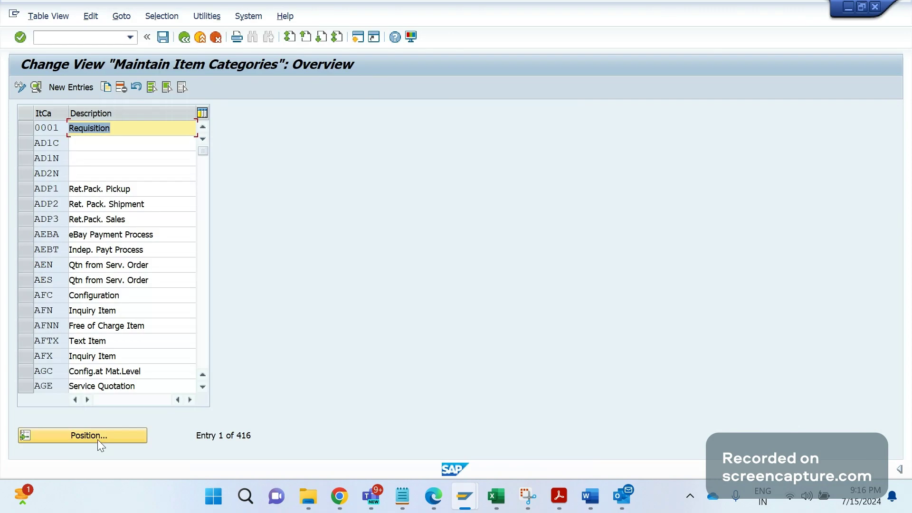
click(89, 436)
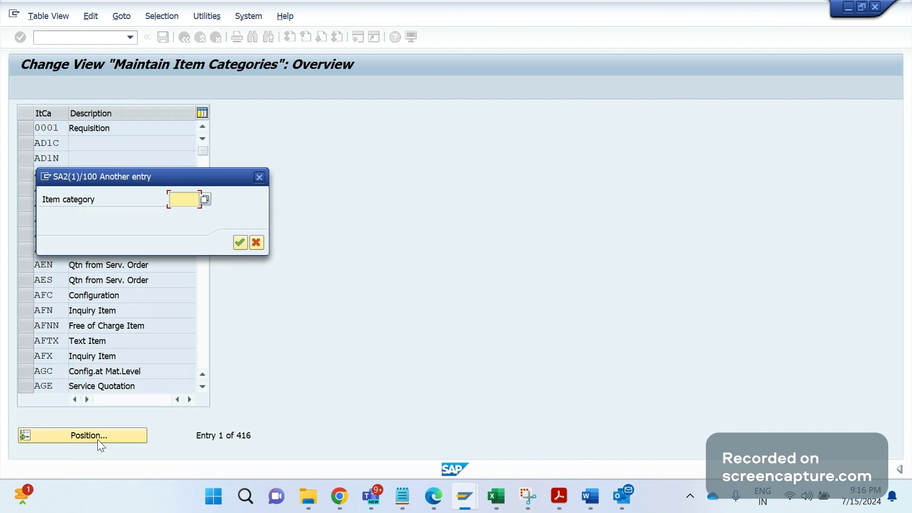
text(tan)
key(Return)
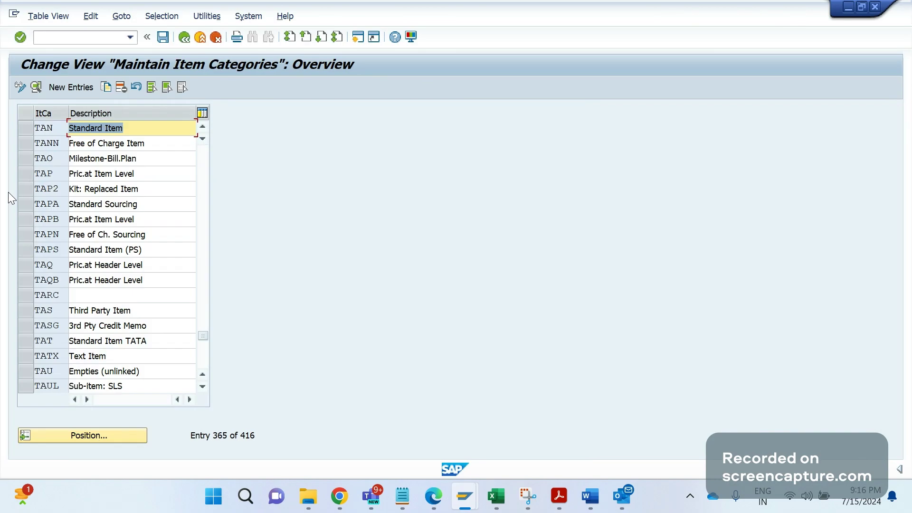
click(55, 129)
double_click(55, 128)
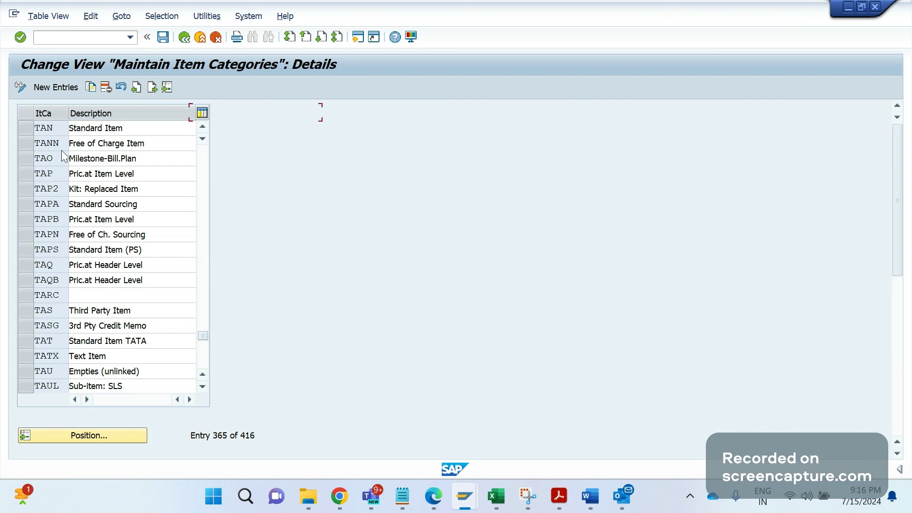
Review the Billing Relevance options, noting D 'Relevant for pro forma', and close without changing A.
click(153, 209)
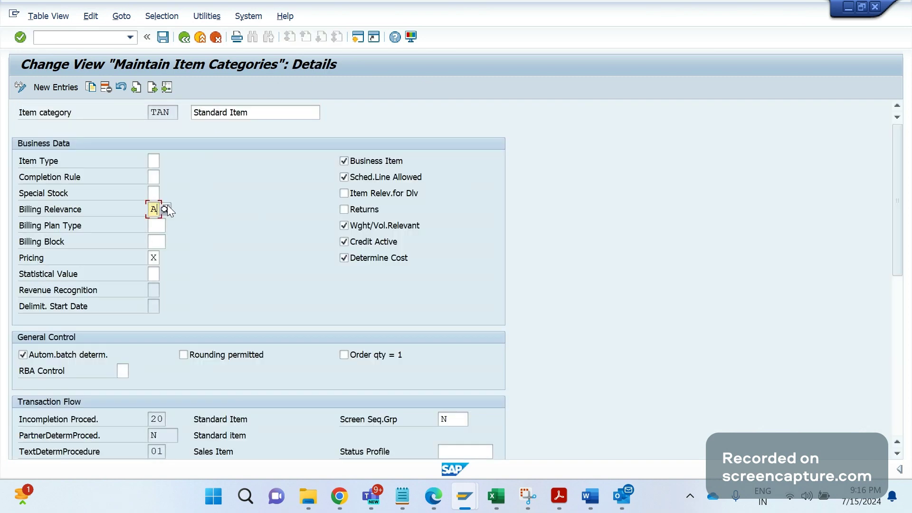
click(165, 209)
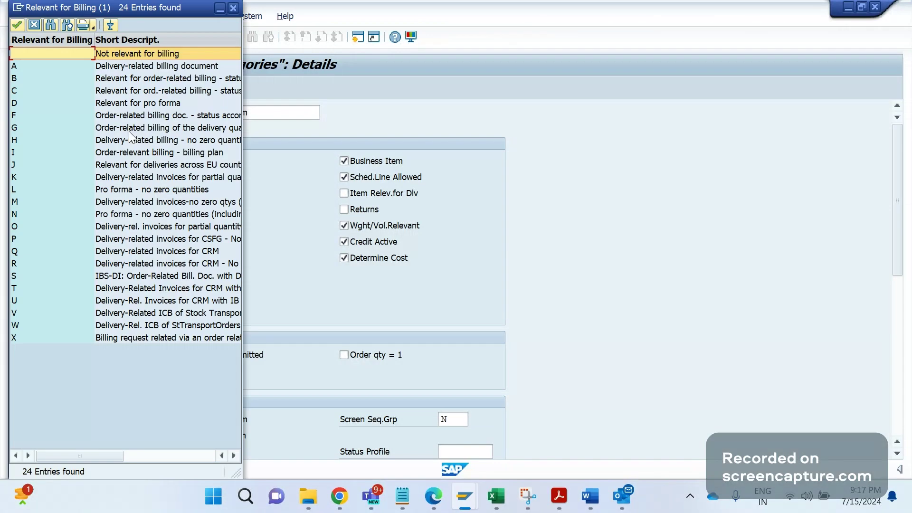
click(121, 105)
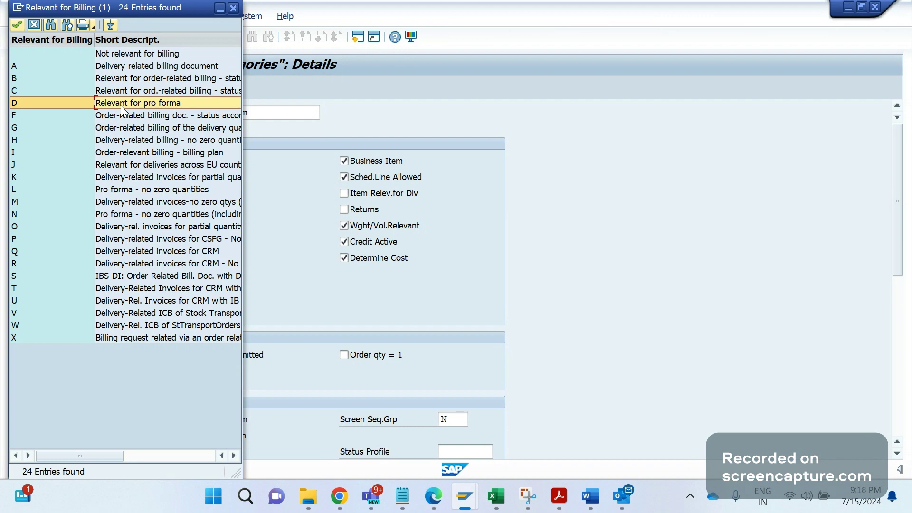
click(233, 7)
Add the bullet 'Special function medium that is 8' in Word, then return to SAP.
mouse_move(597, 497)
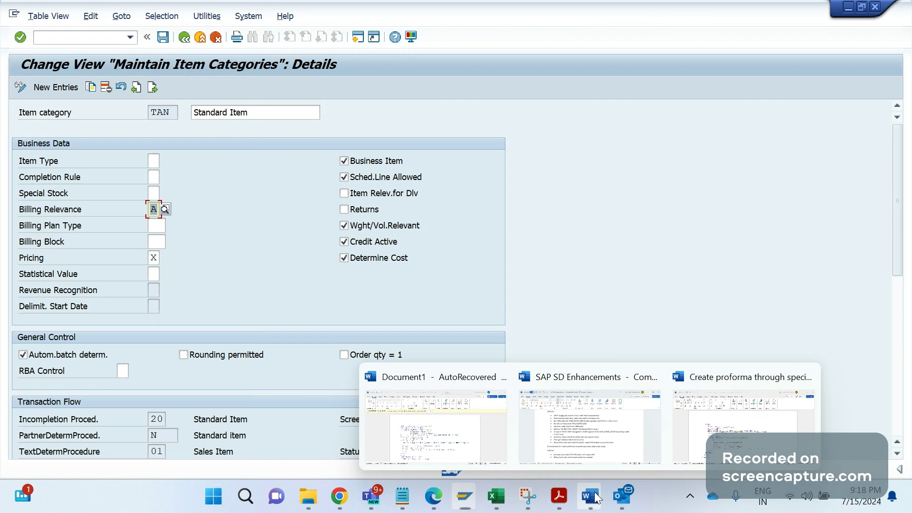
click(570, 428)
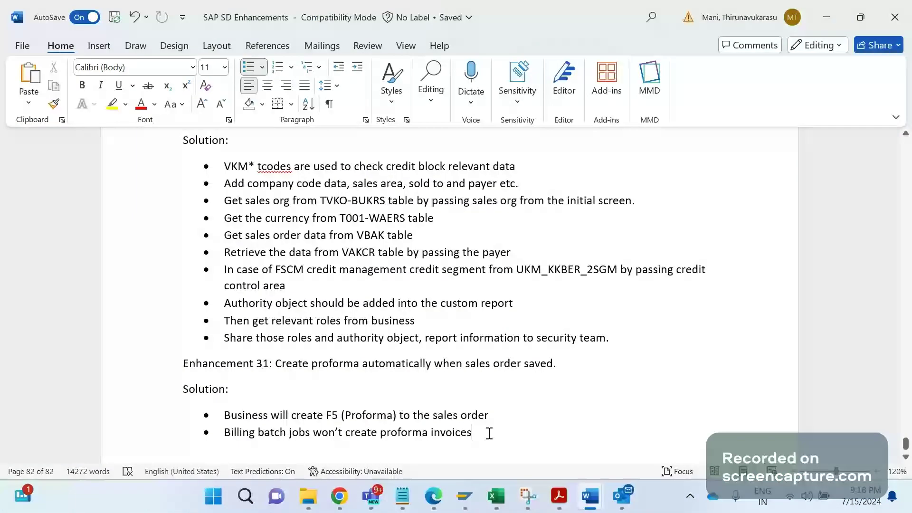
key(Return)
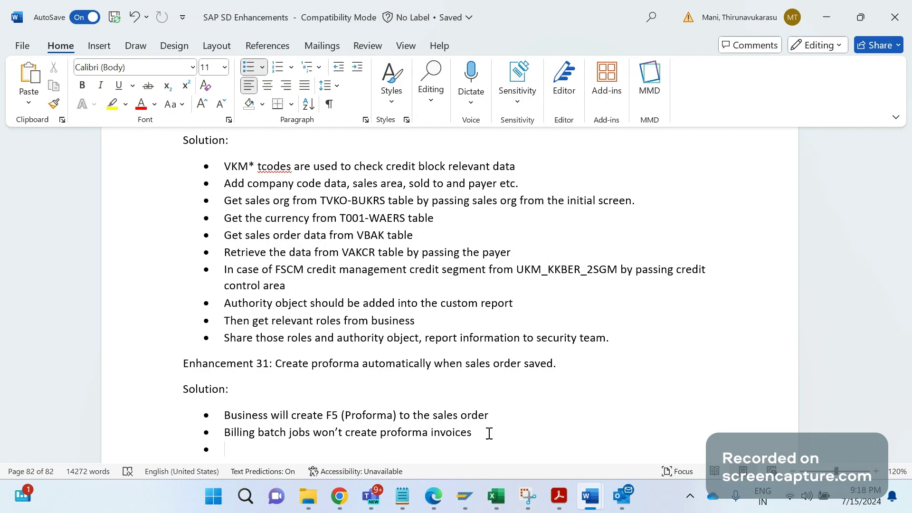
text(special)
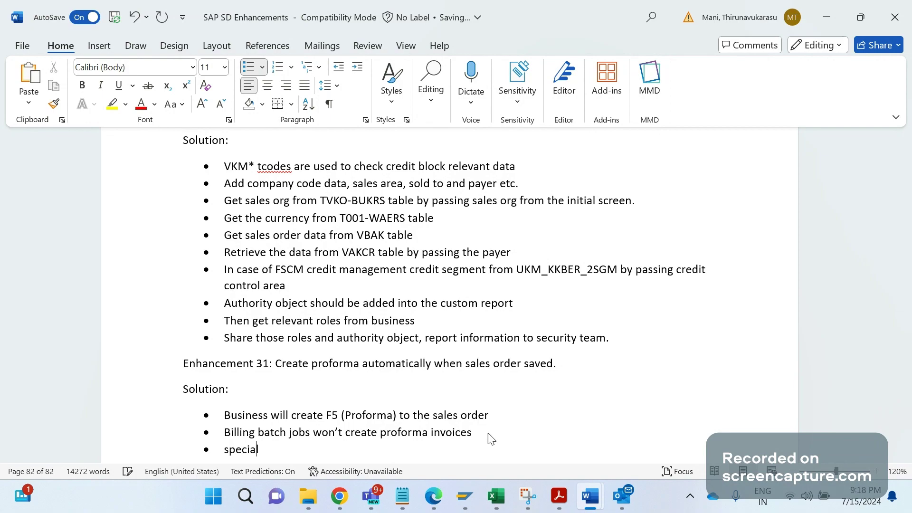
text( function md)
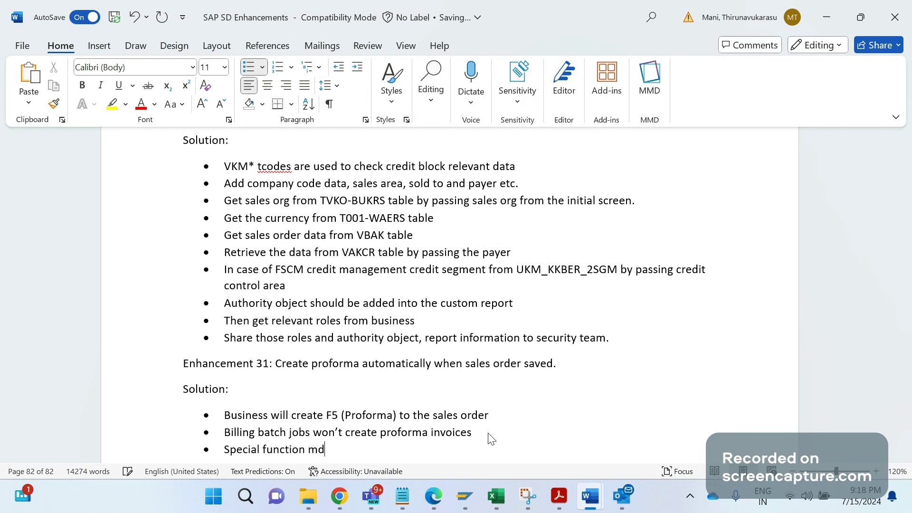
key(BackSpace)
text(edium that is 8)
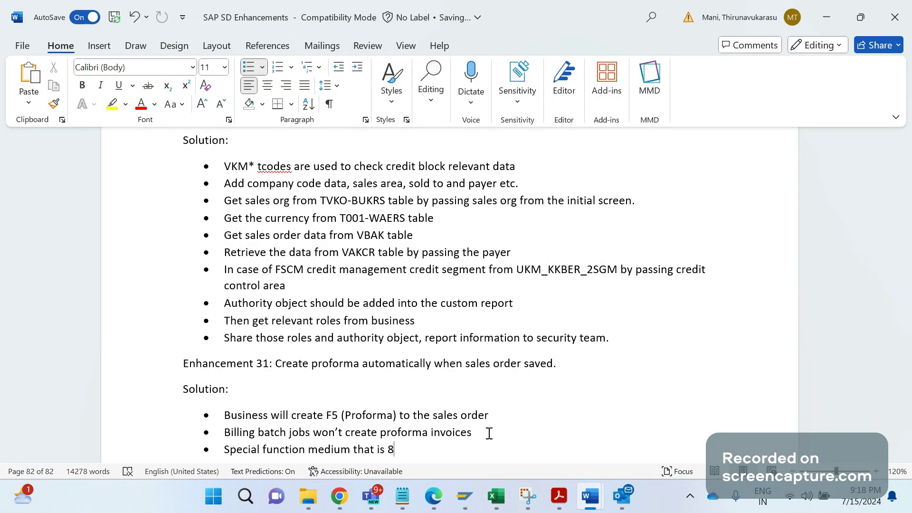
key(alt+Tab)
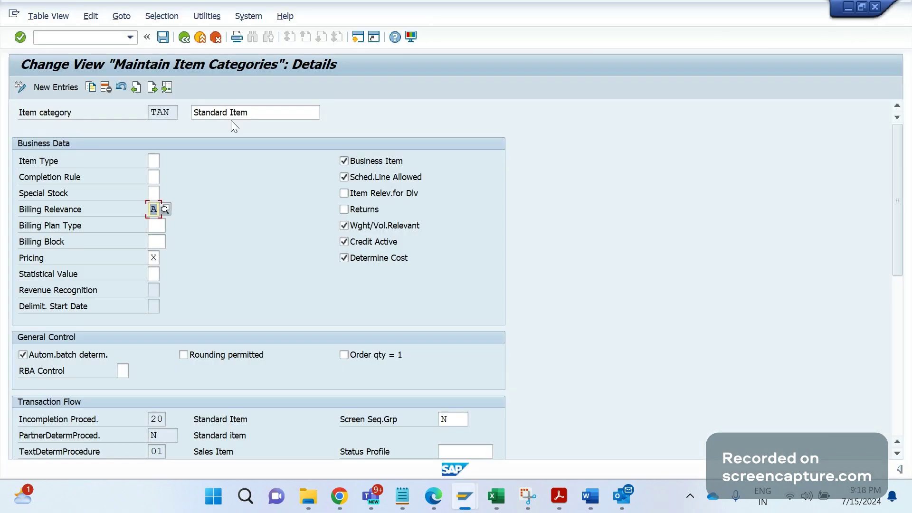
Run VA03 and fill in the most recently used order number from the history list.
click(105, 39)
text(/nva03)
key(Return)
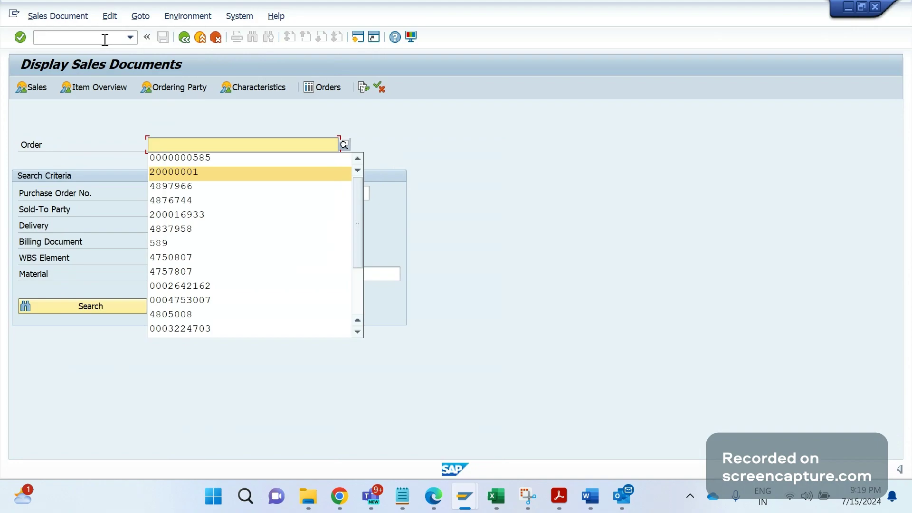
key(Down)
key(Up)
key(Up)
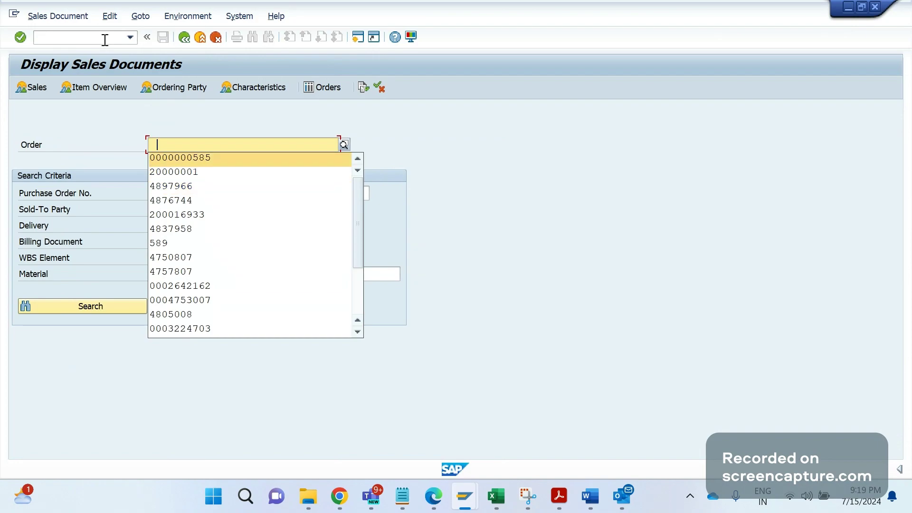
key(Return)
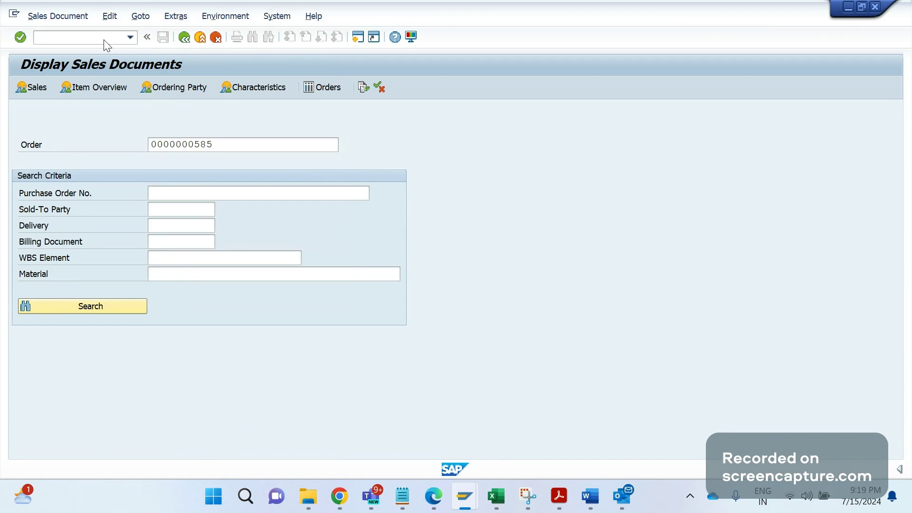
Leave the displayed order and start an empty new standard sales order.
key(Return)
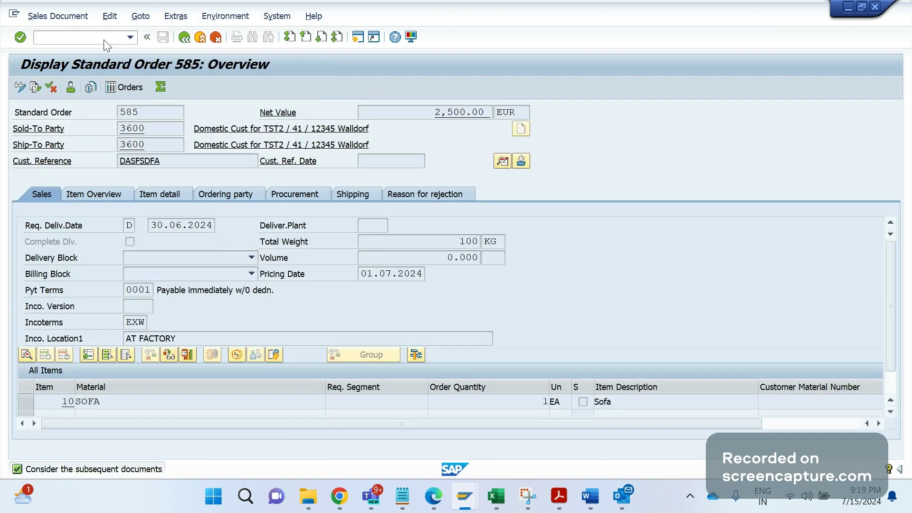
key(F3)
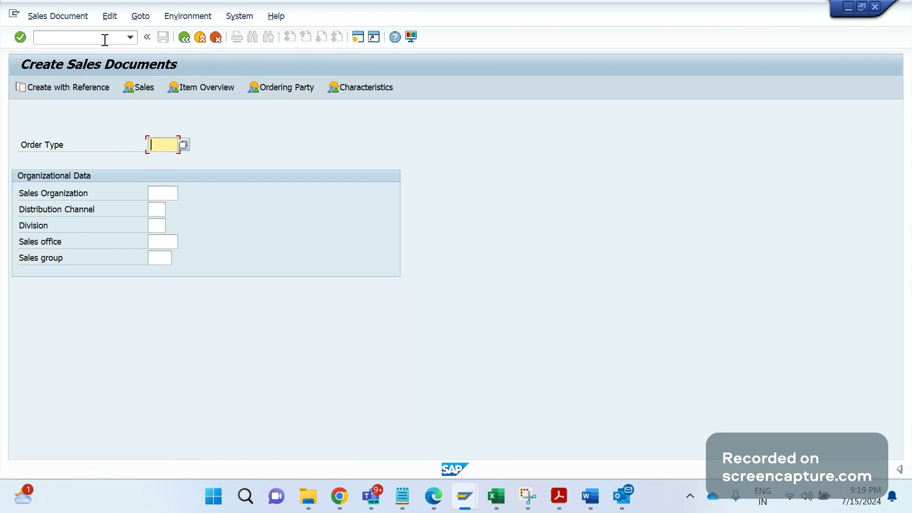
text(ZS)
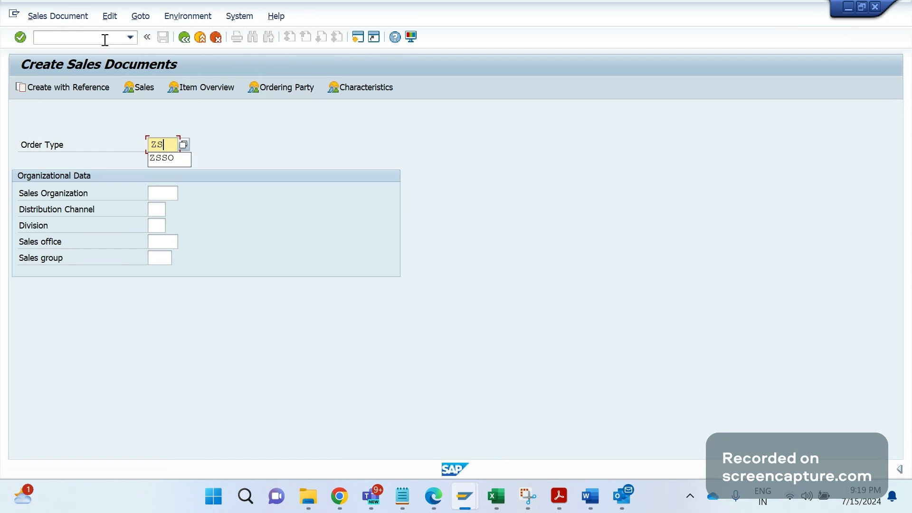
key(Escape)
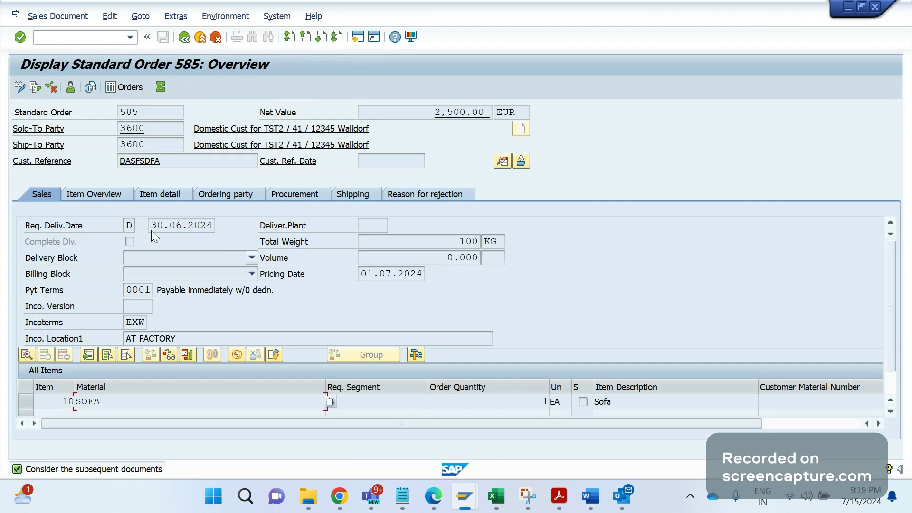
click(502, 161)
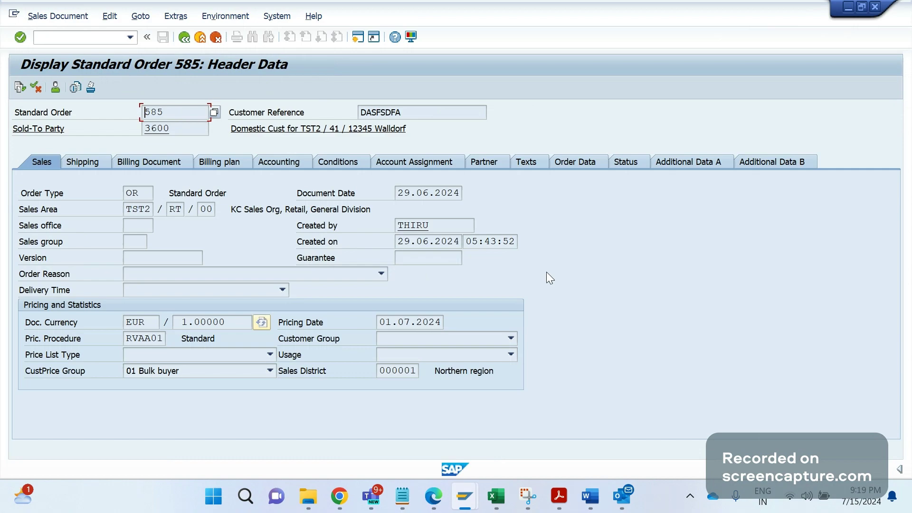
key(F3)
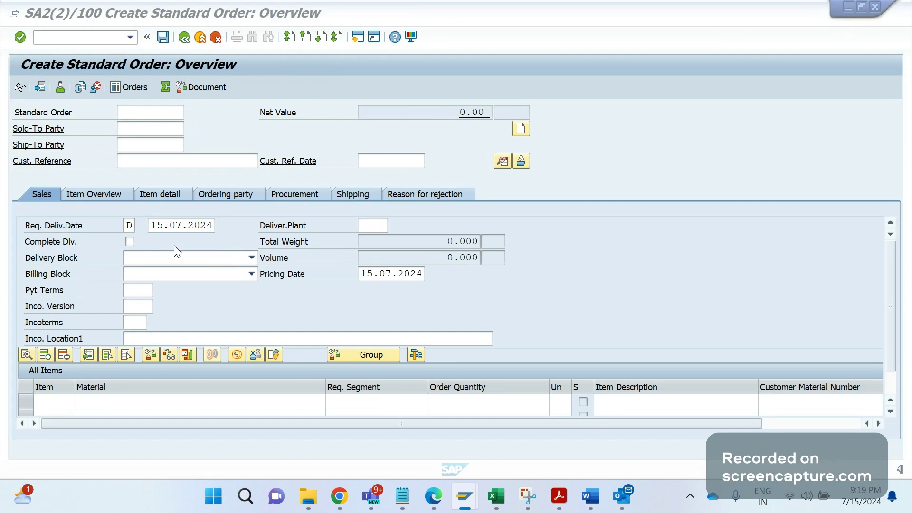
Enter sold-to party 3600, the matching ship-to party, and customer reference ASDFAS.
text(3600)
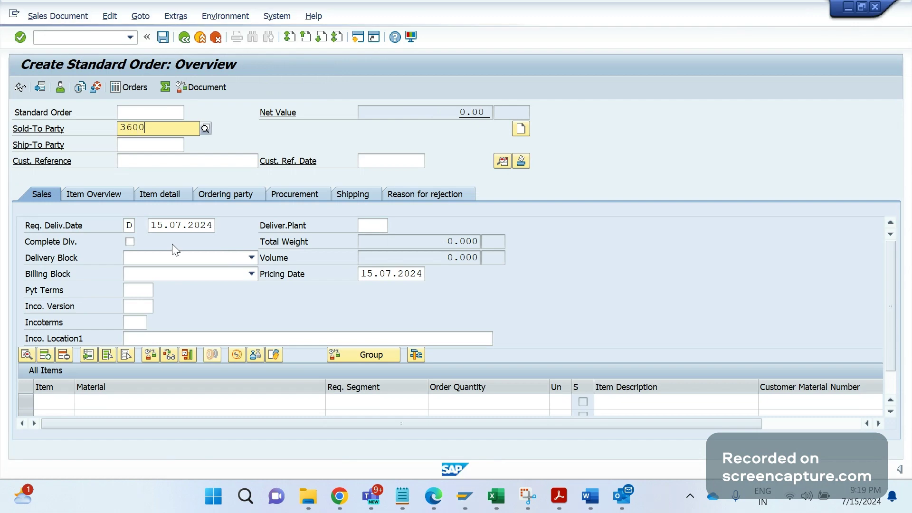
key(Tab)
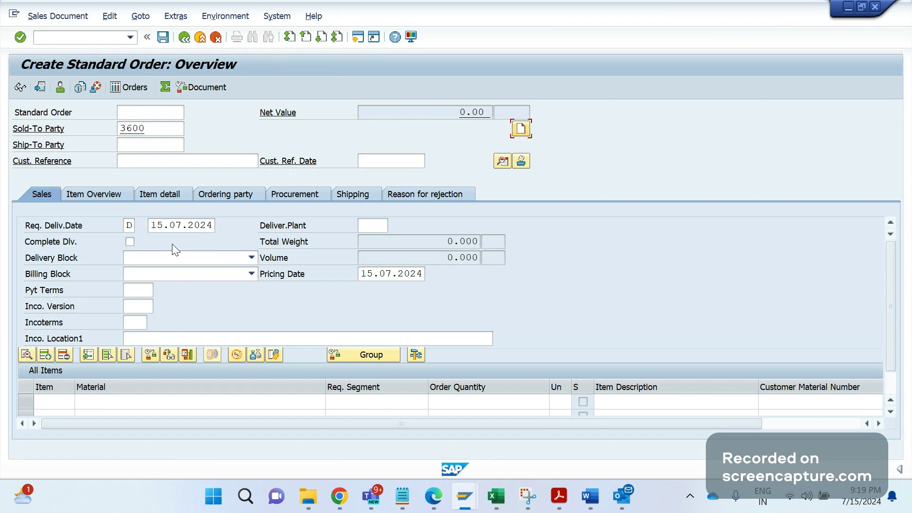
click(145, 145)
text(3600)
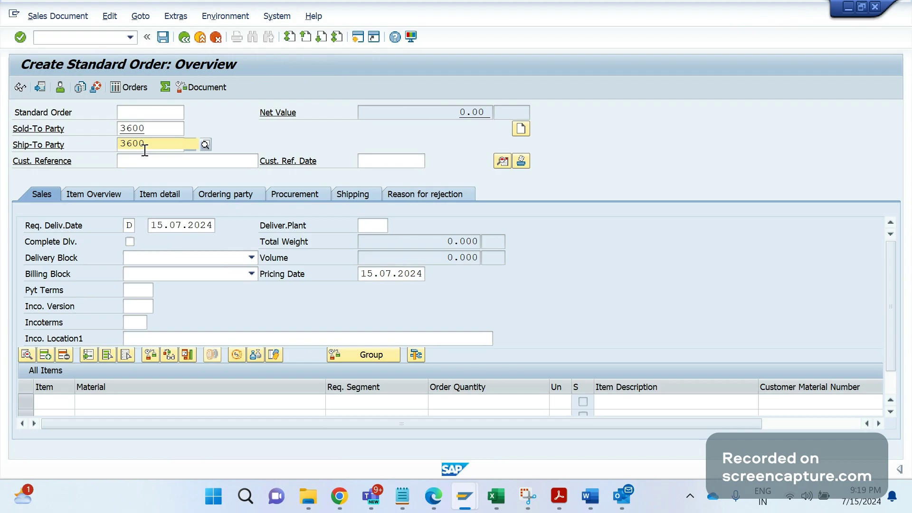
key(BackSpace)
double_click(144, 150)
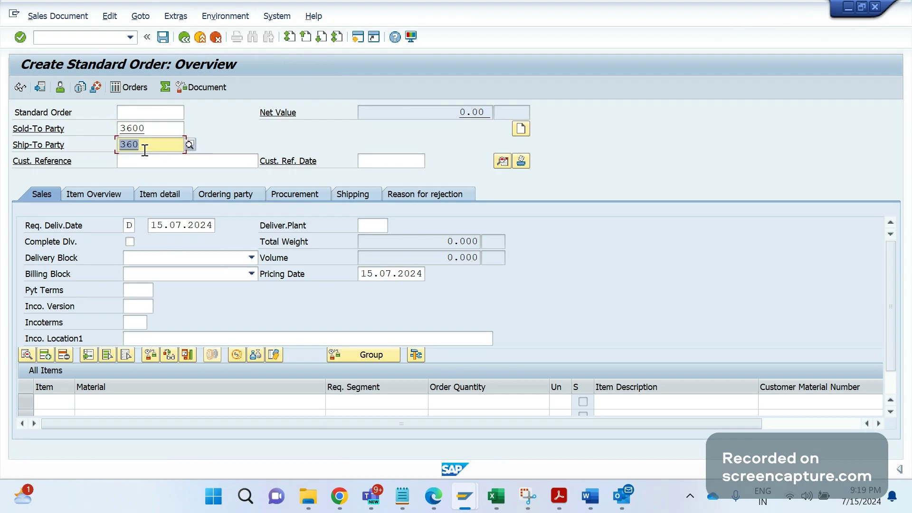
click(145, 150)
text(0)
key(Tab)
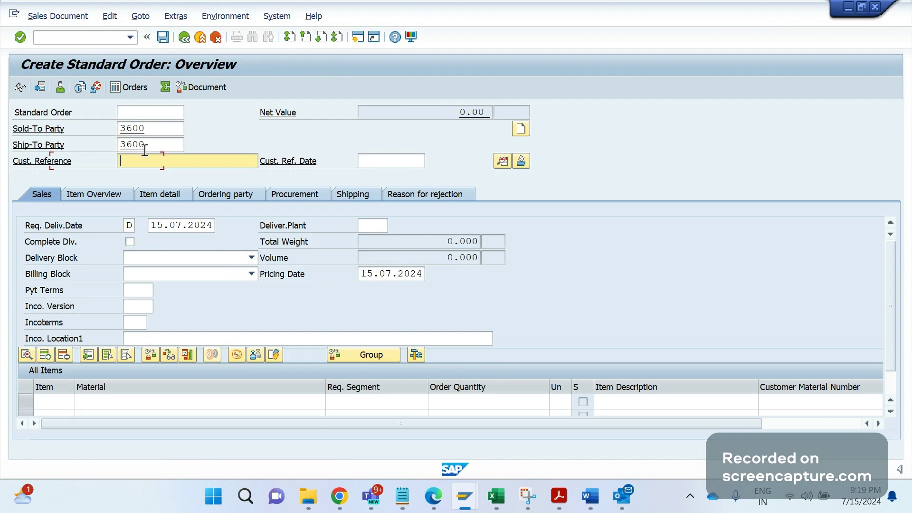
text(ASDFAS)
key(Return)
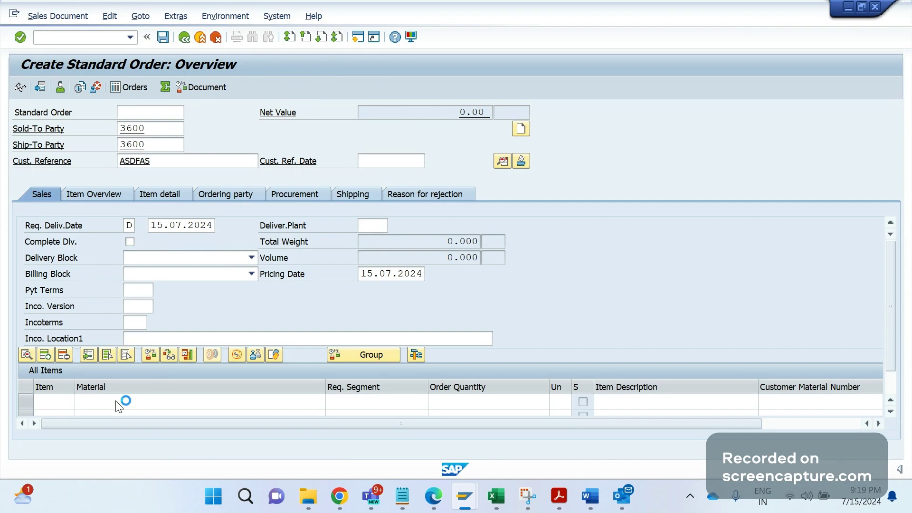
Add item SOFA with quantity 10 and dismiss the checking group information message.
text(SO)
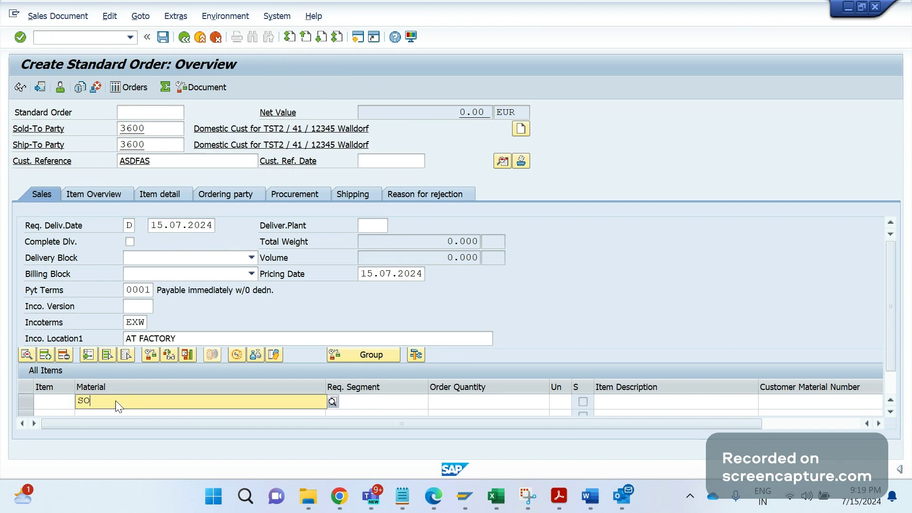
text(FA)
key(Tab)
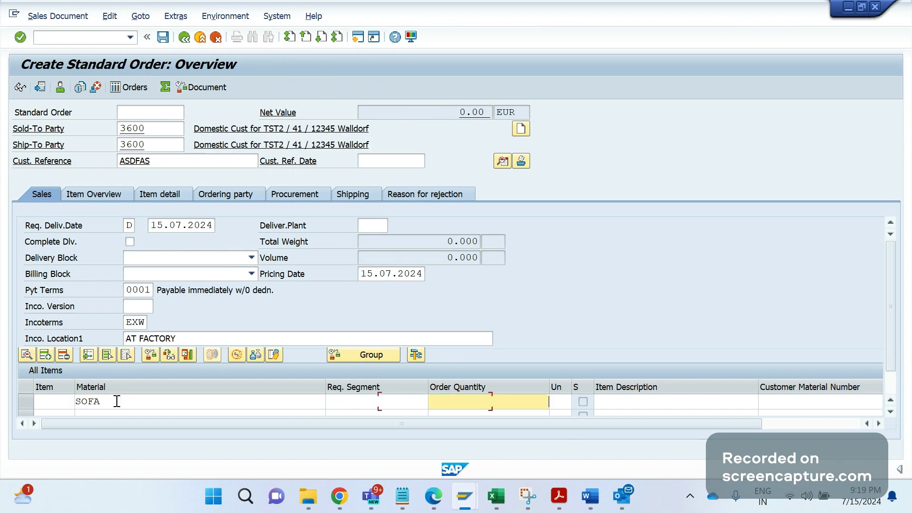
text(10)
key(Return)
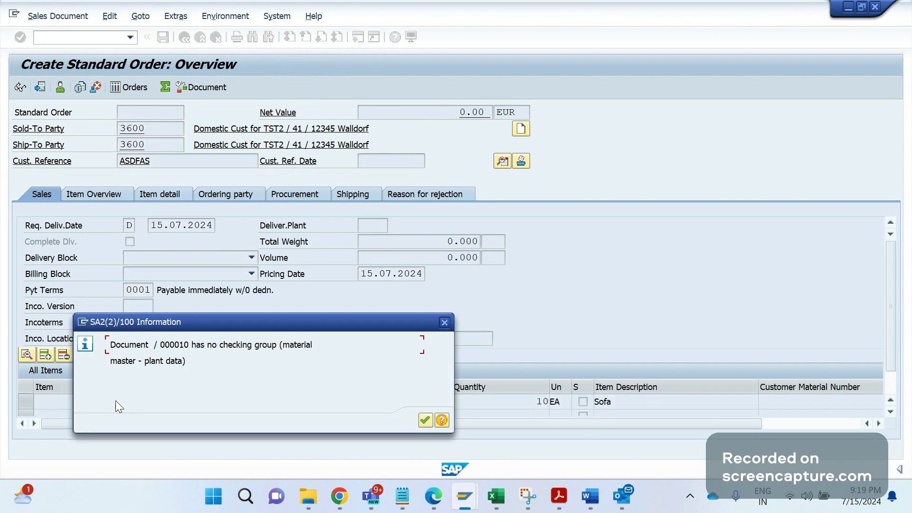
key(Return)
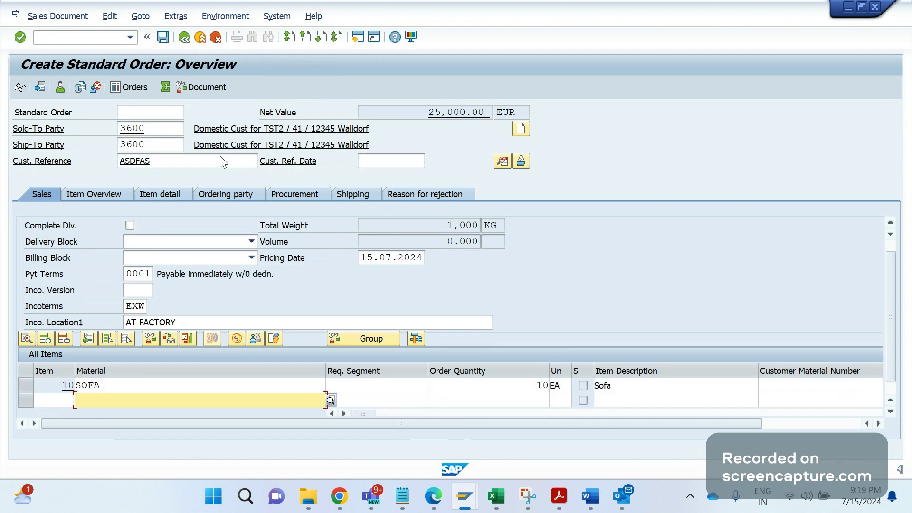
Save the new standard order and open order 591 in change mode.
click(163, 37)
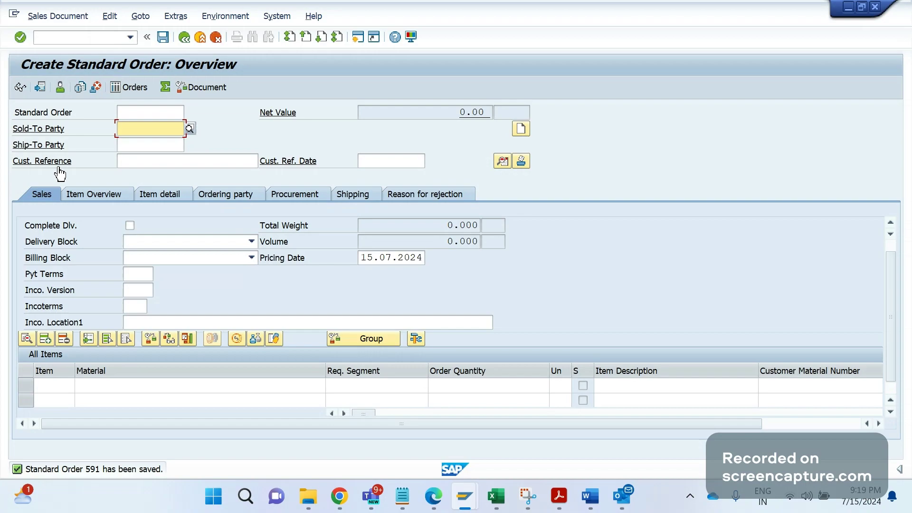
click(36, 15)
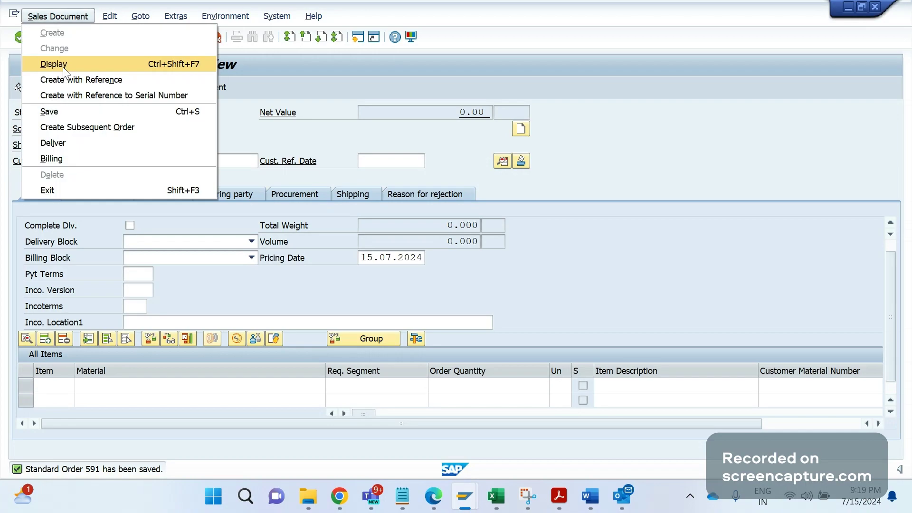
click(63, 67)
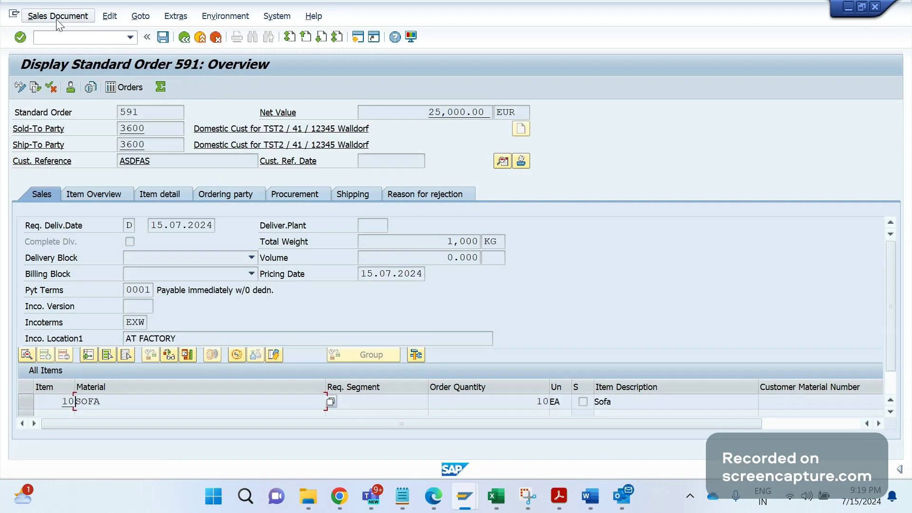
click(56, 19)
click(58, 48)
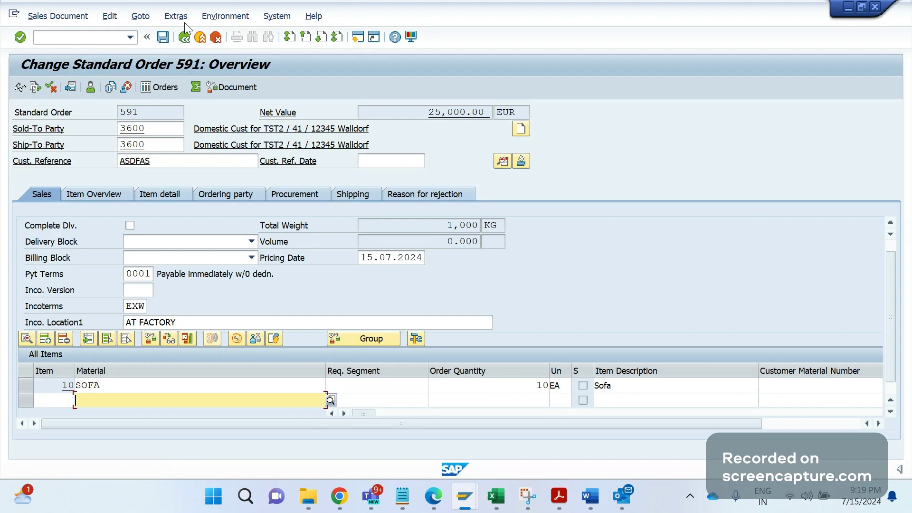
Open the header output via Extras > Output > Header > Edit, showing ZA00 with medium 8.
click(172, 17)
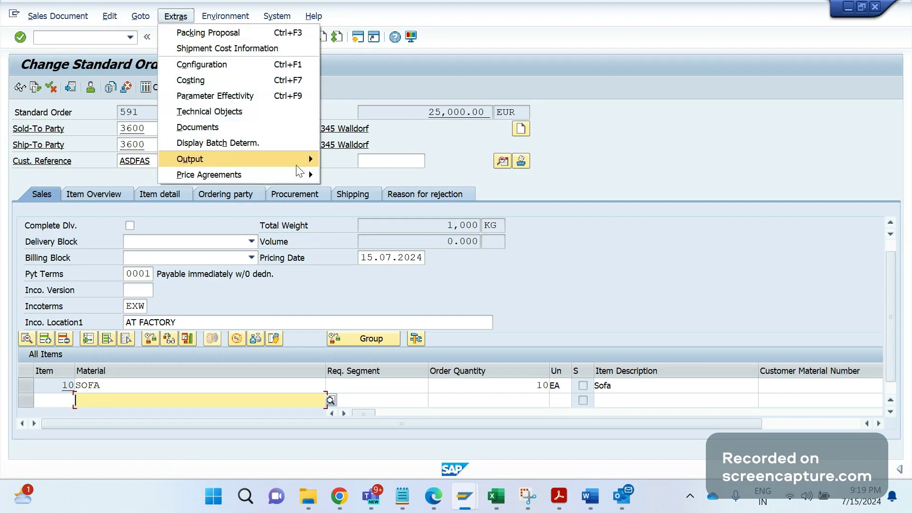
mouse_move(297, 166)
mouse_move(347, 162)
click(394, 159)
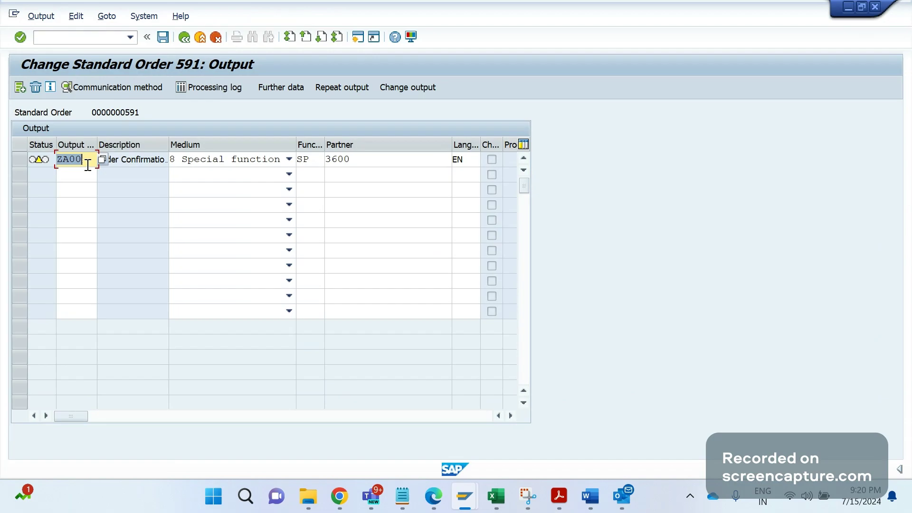
mouse_move(41, 164)
In /OVV1, list ZA00 condition records for the Sales Org/Customer key combination with sales org TST2.
click(91, 38)
text(/OVV)
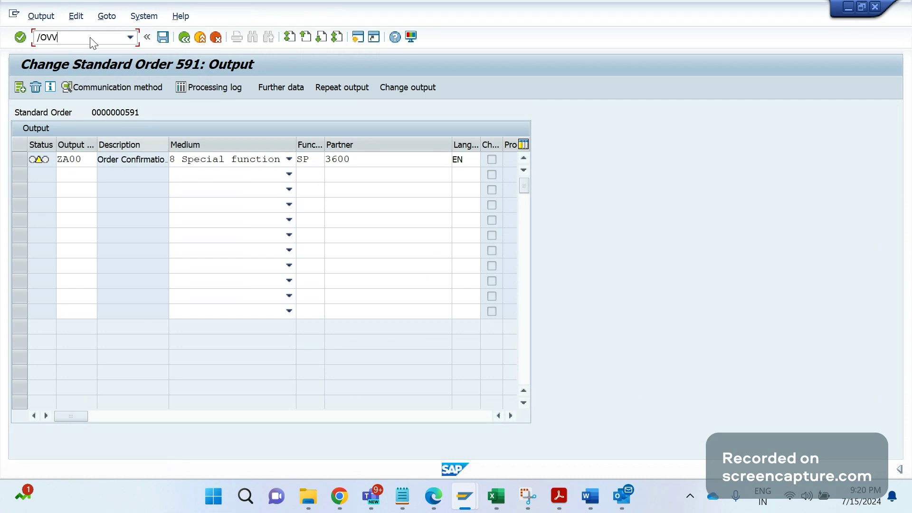
text(1)
key(Return)
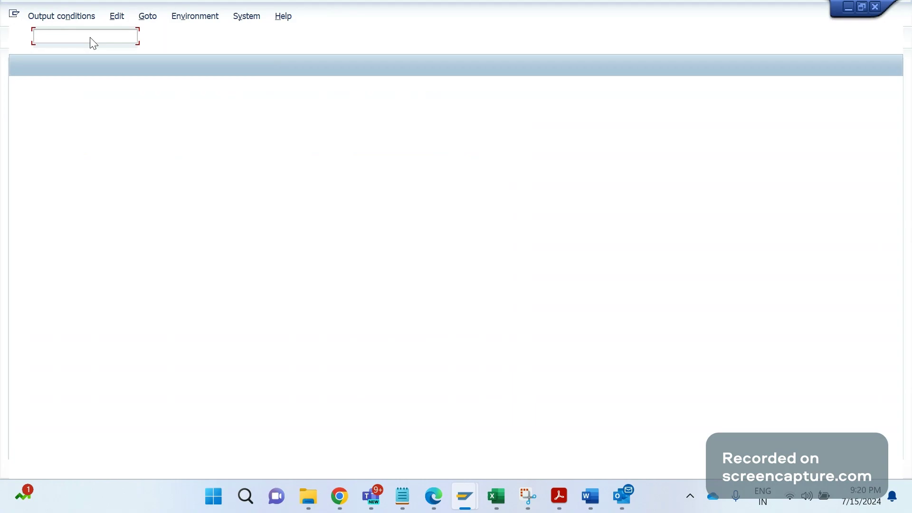
text(ZA00)
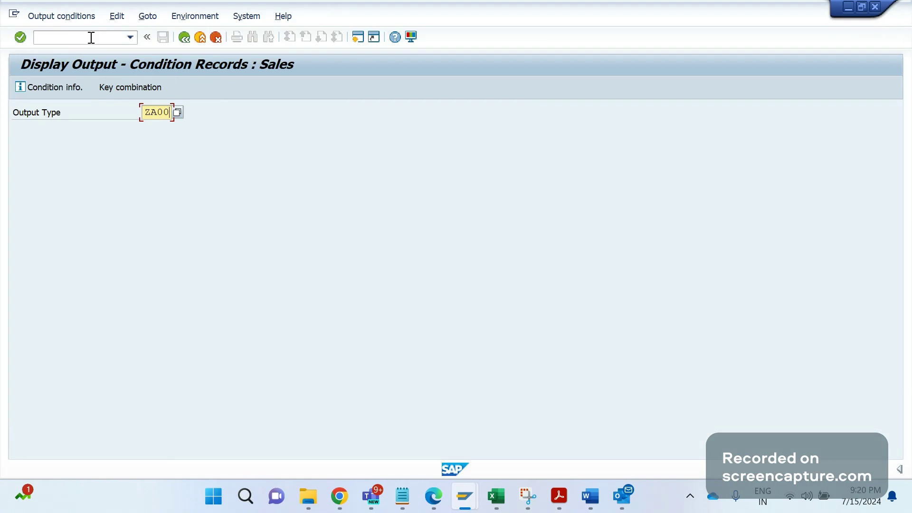
key(Return)
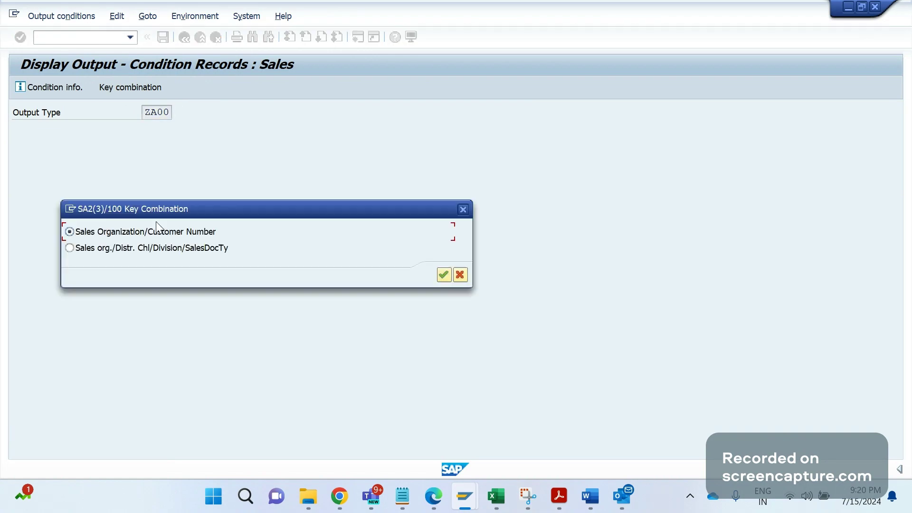
double_click(159, 228)
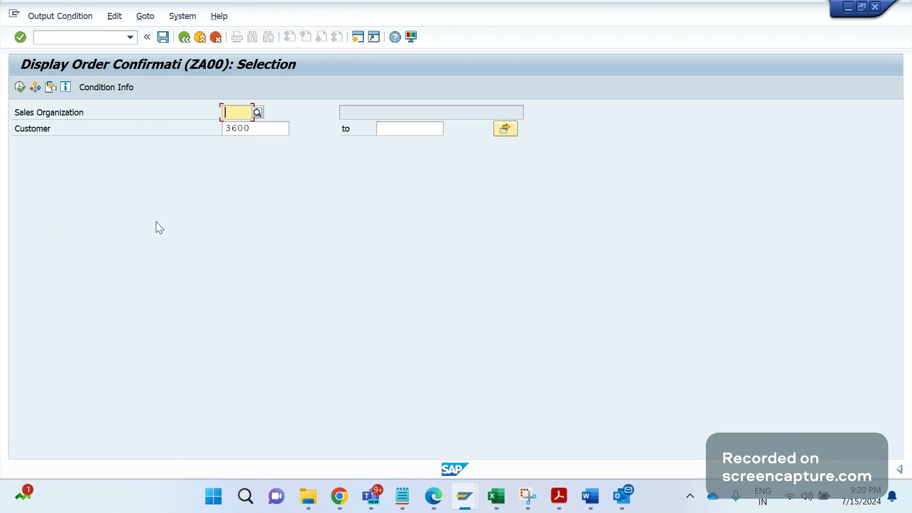
text(TST2)
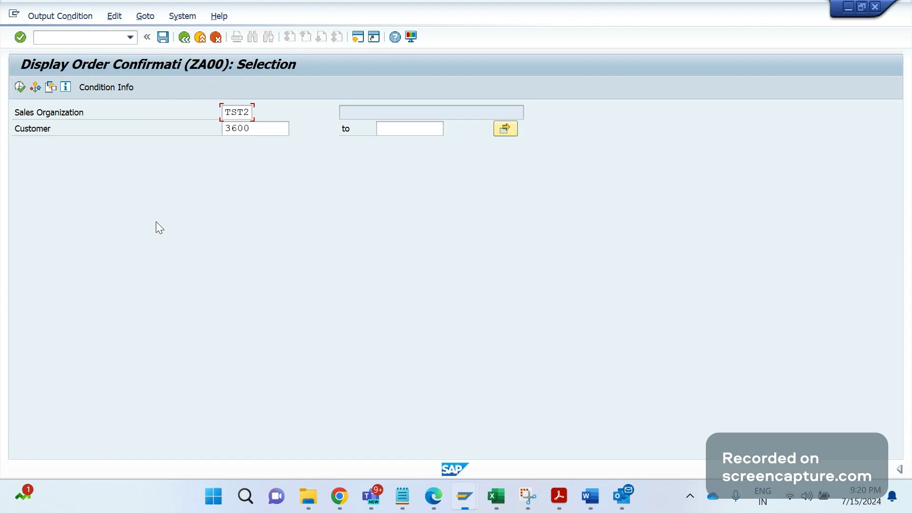
key(F8)
Inspect the customer 3600 record's sales organization TST2 and medium 8.
click(133, 175)
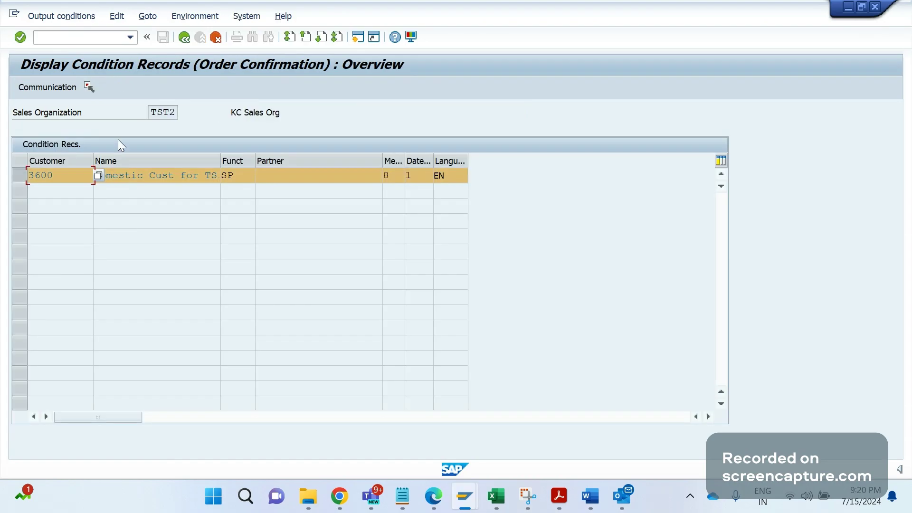
double_click(160, 112)
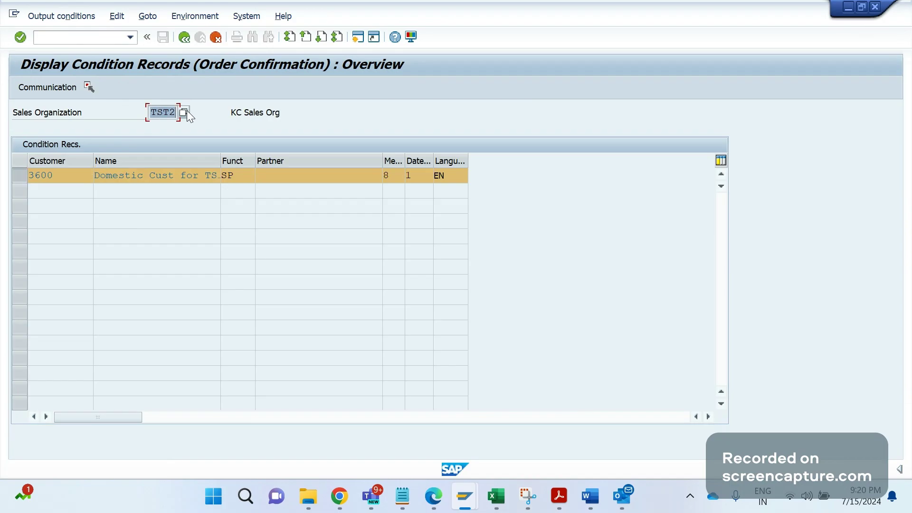
key(Tab)
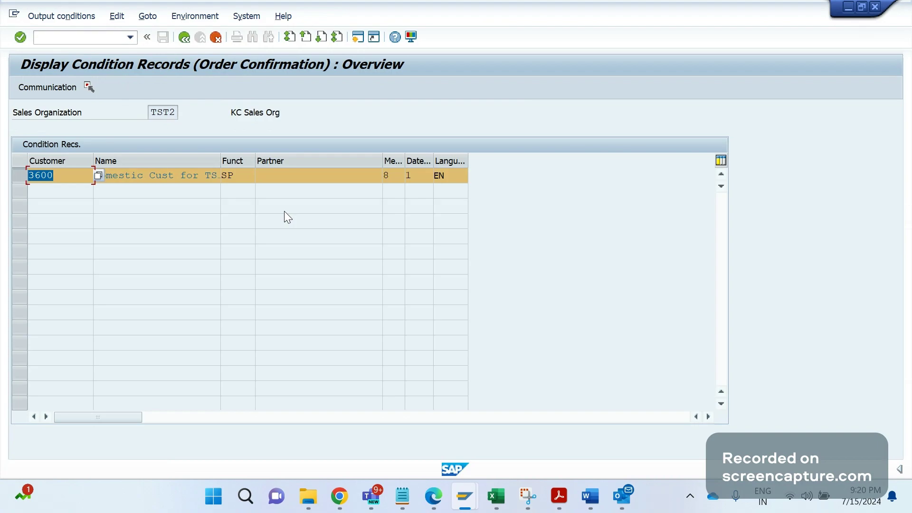
click(394, 175)
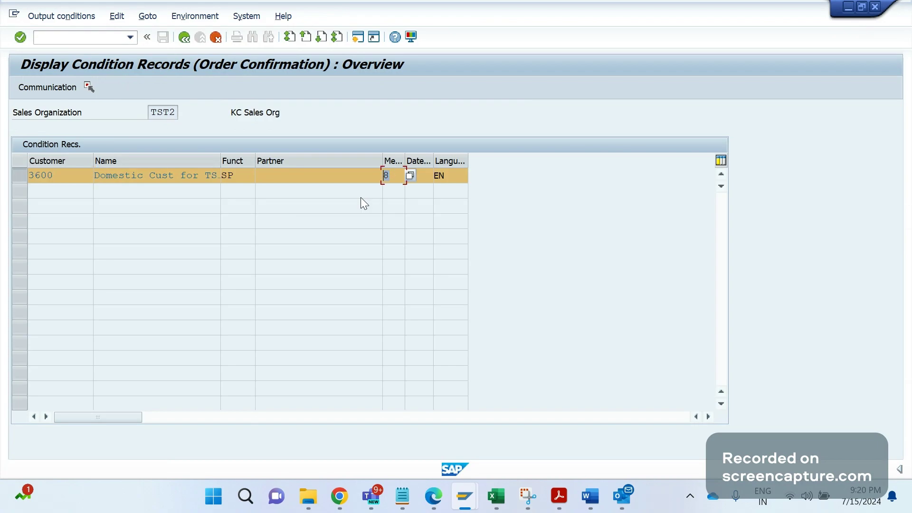
key(F3)
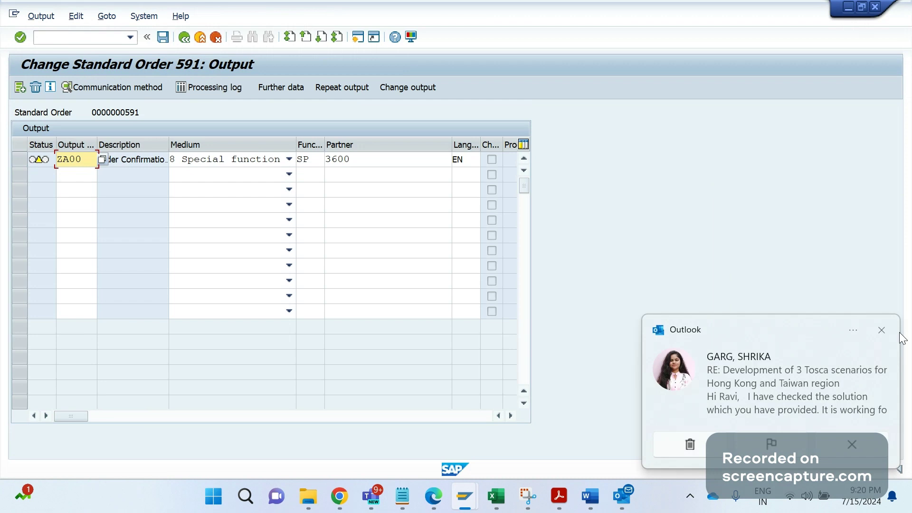
Dismiss the Outlook notification and set the record's dispatch time to 1.
click(881, 332)
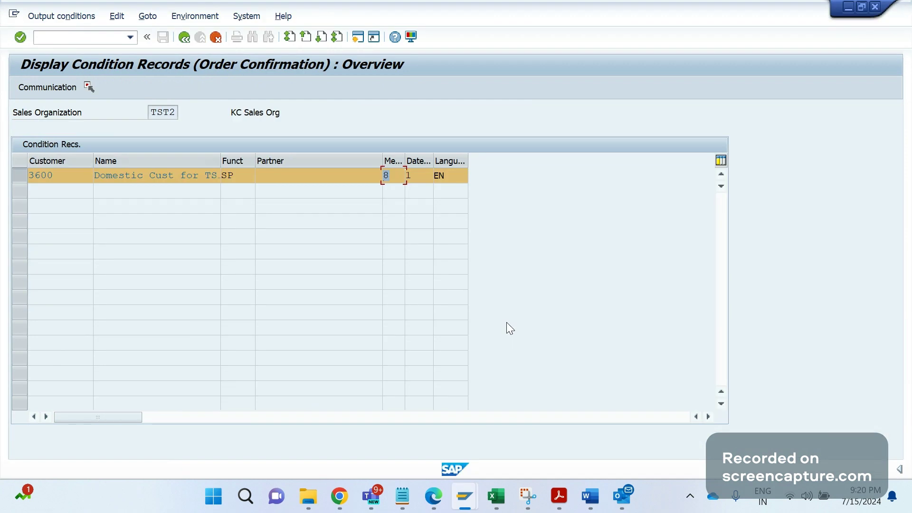
click(420, 180)
text(1)
key(BackSpace)
text(1)
key(Return)
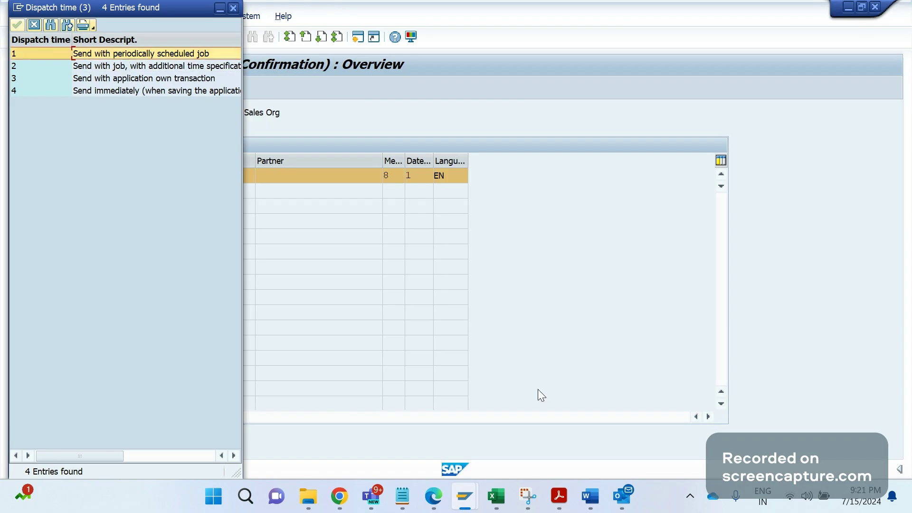
In Word, add the bullet 'Special function program should be developed'.
click(591, 496)
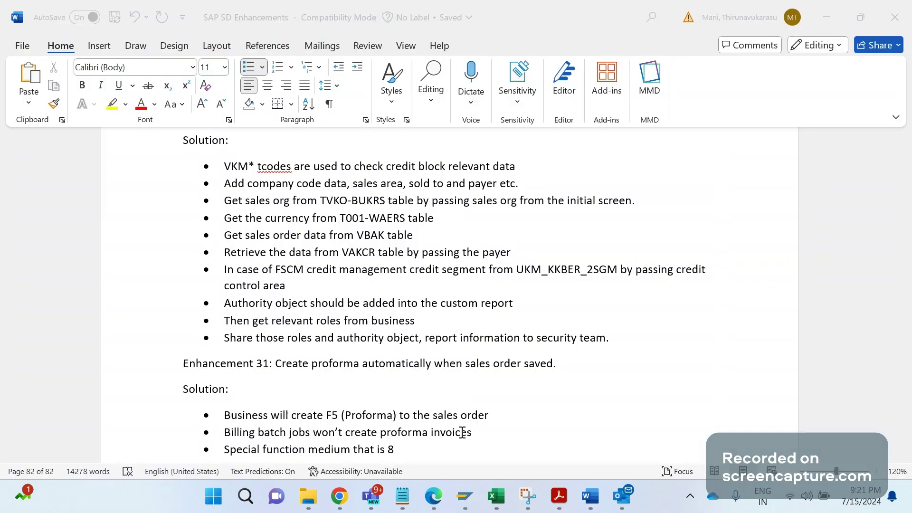
click(449, 448)
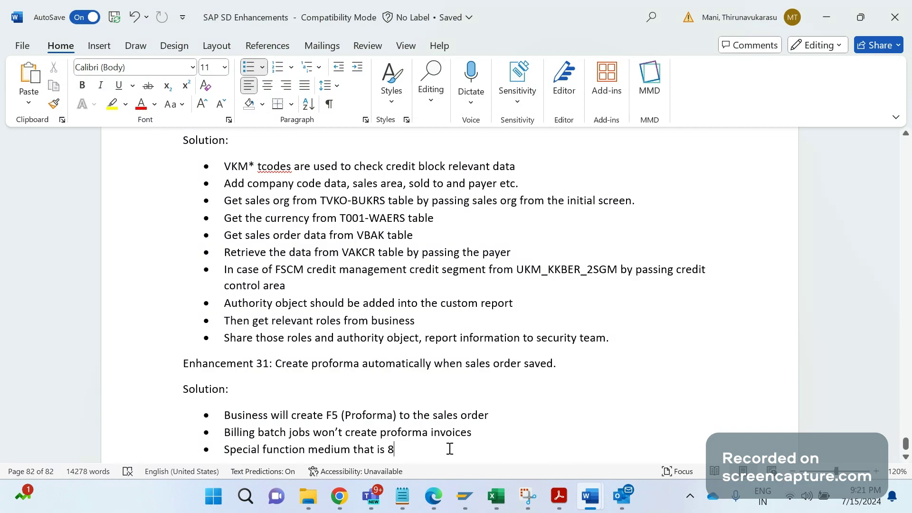
key(Return)
text(Speical )
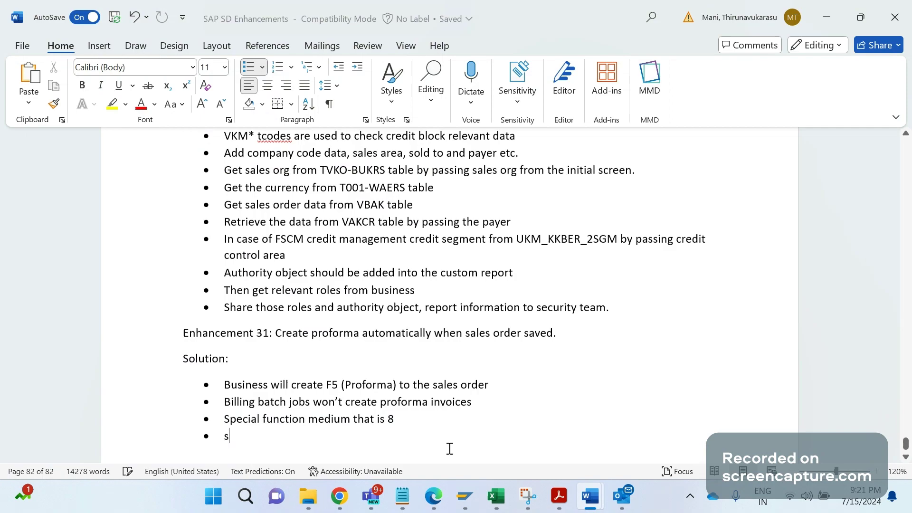
text(fuc)
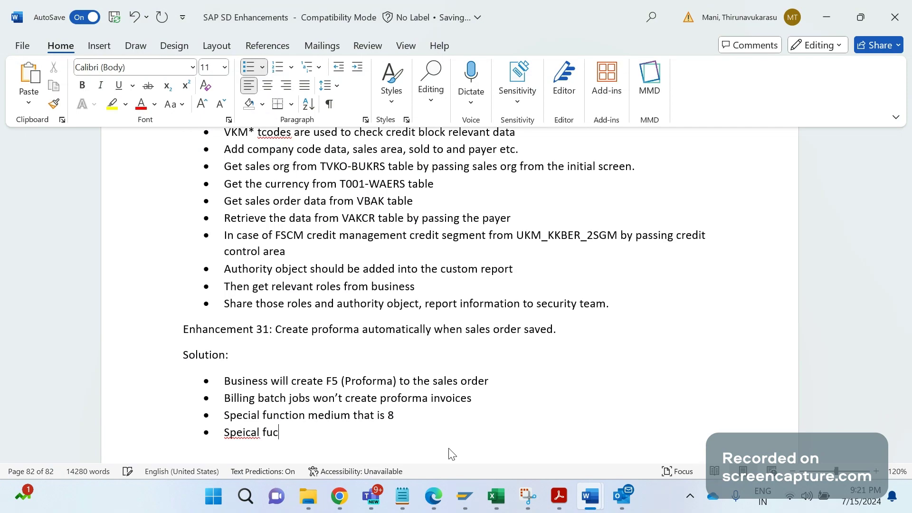
key(BackSpace)
key(BackSpace)
key(BackSpace)
key(BackSpace)
key(BackSpace)
key(BackSpace)
key(BackSpace)
key(BackSpace)
text(cial function pr)
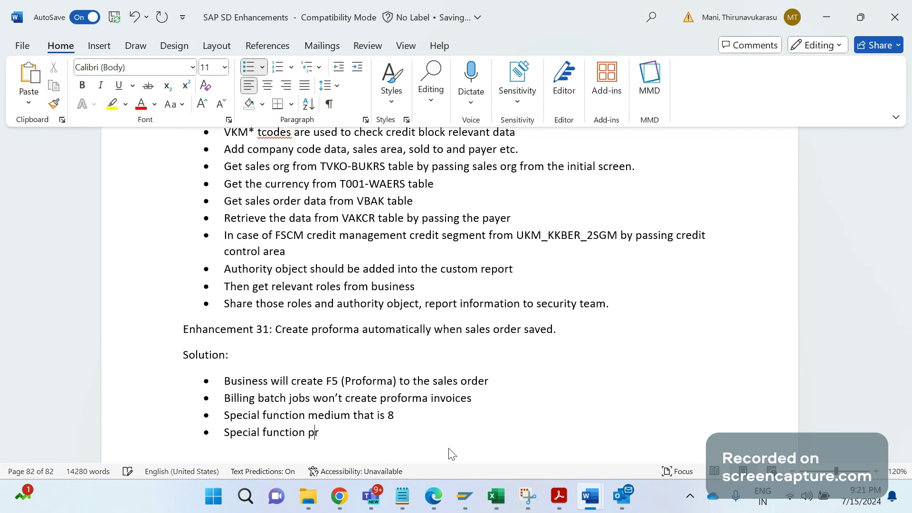
text(ogram should be develo)
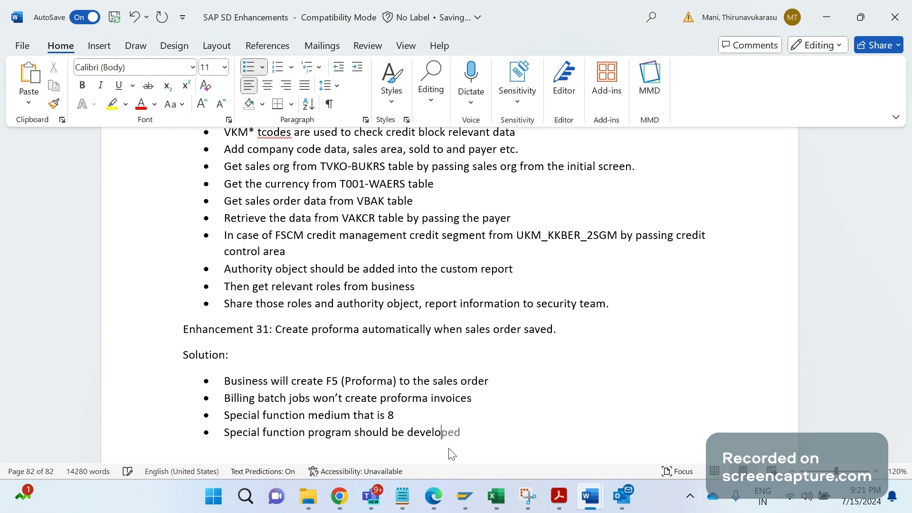
key(Tab)
Add the bullet 'condition record should be maintained with medium 8 with dispatch either of 1/2/3'.
key(Return)
text(co)
text(n)
text(dition )
text(record s)
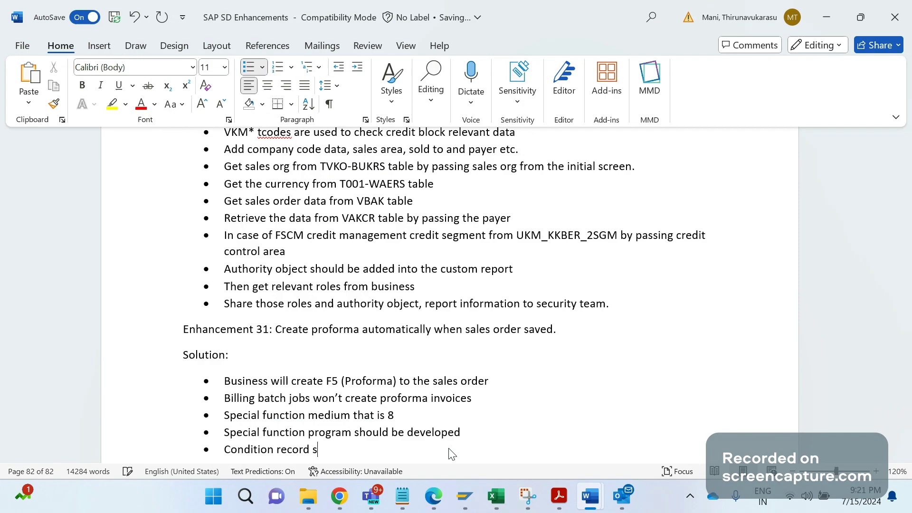
text(hould be maintain)
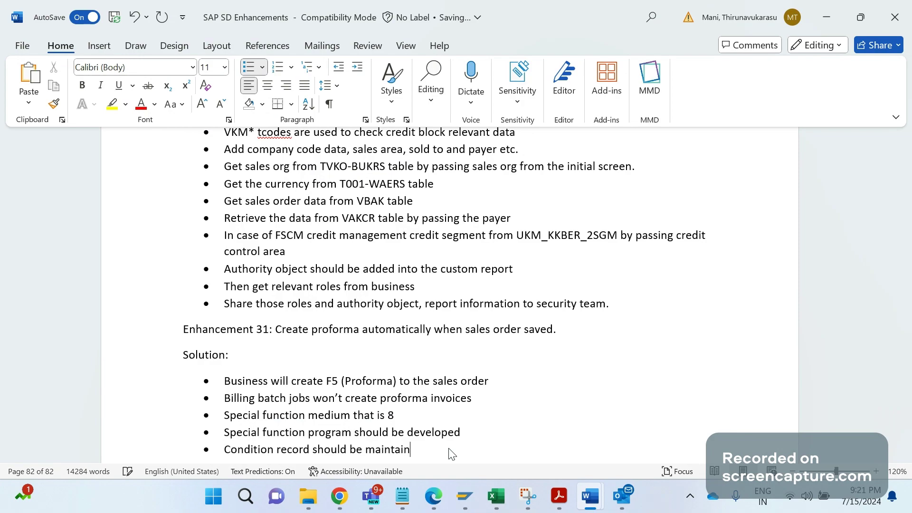
text(ed with medium 8 )
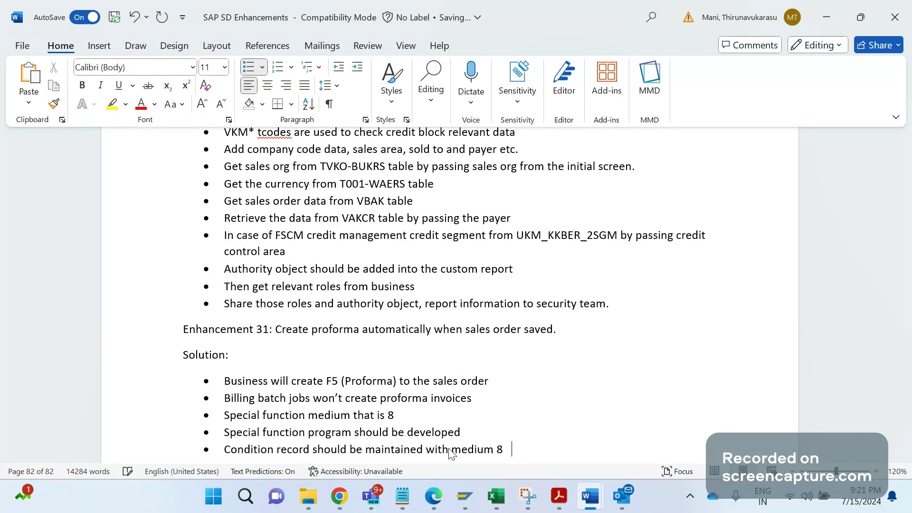
text(with dispatch)
text(either )
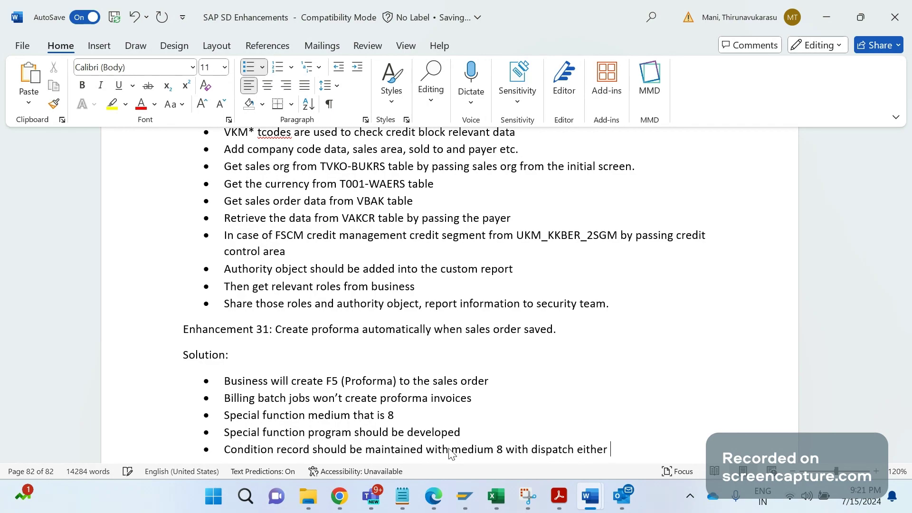
text(of 1/2/3)
Return to SAP, back out of order 591's document flow, and run /nva.
key(alt+Tab)
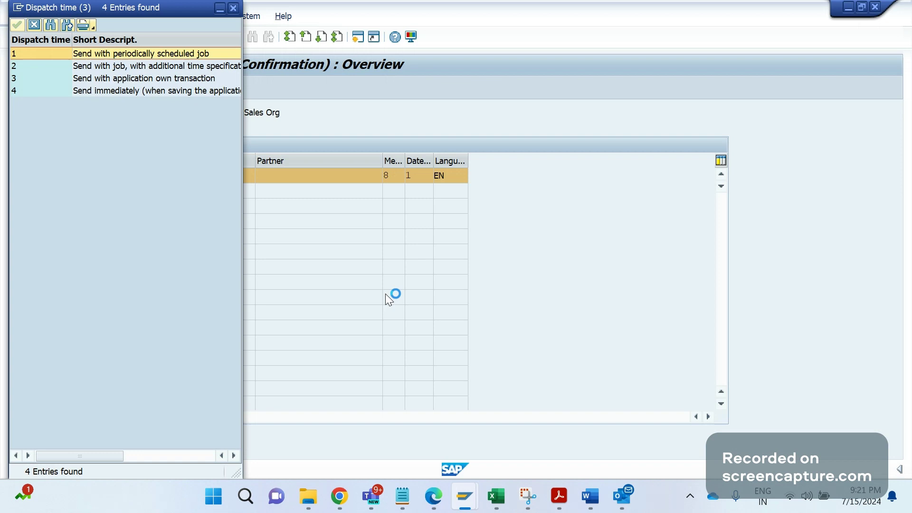
mouse_move(474, 477)
click(513, 418)
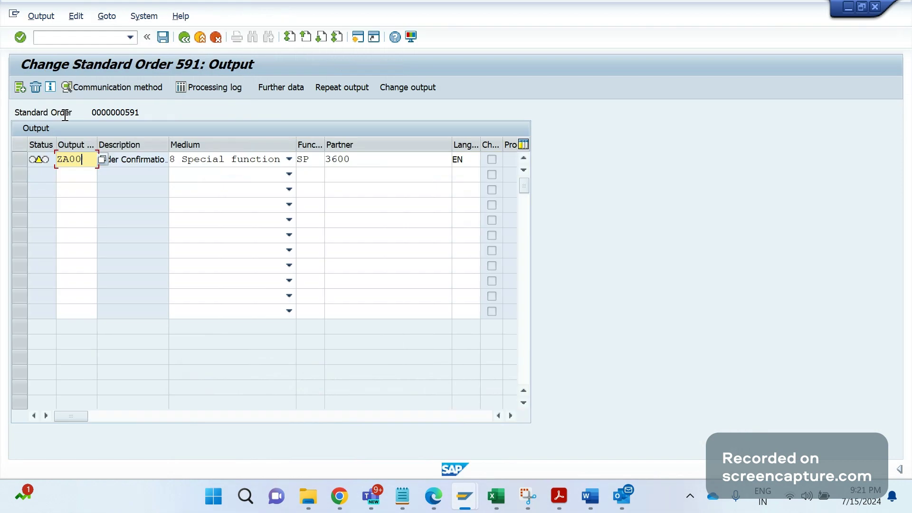
click(184, 36)
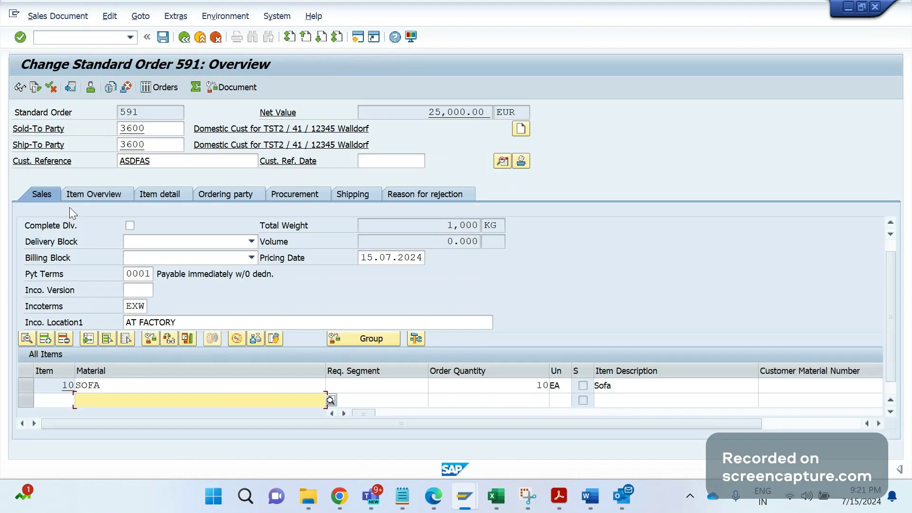
click(34, 87)
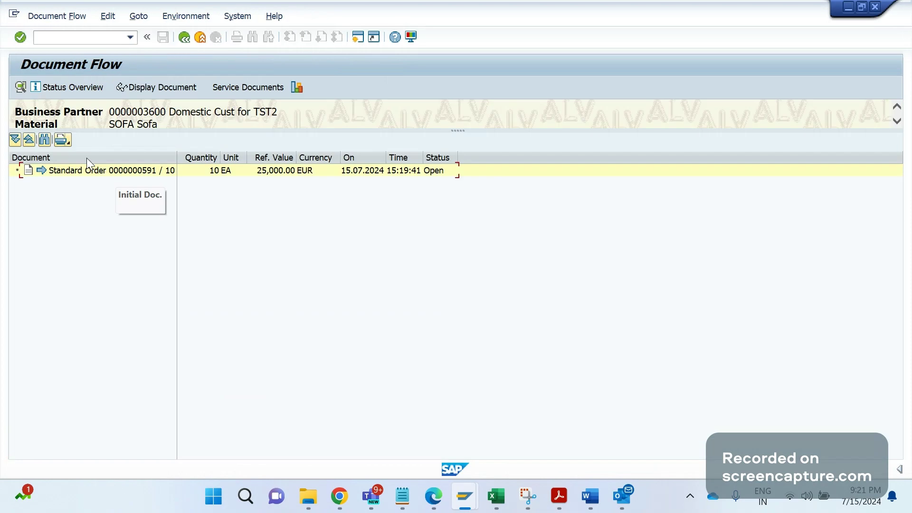
click(106, 38)
text(/nva)
key(Return)
Add a Word bullet reading 'need to run the report RSNAST00' below the last solution point.
key(alt+Tab)
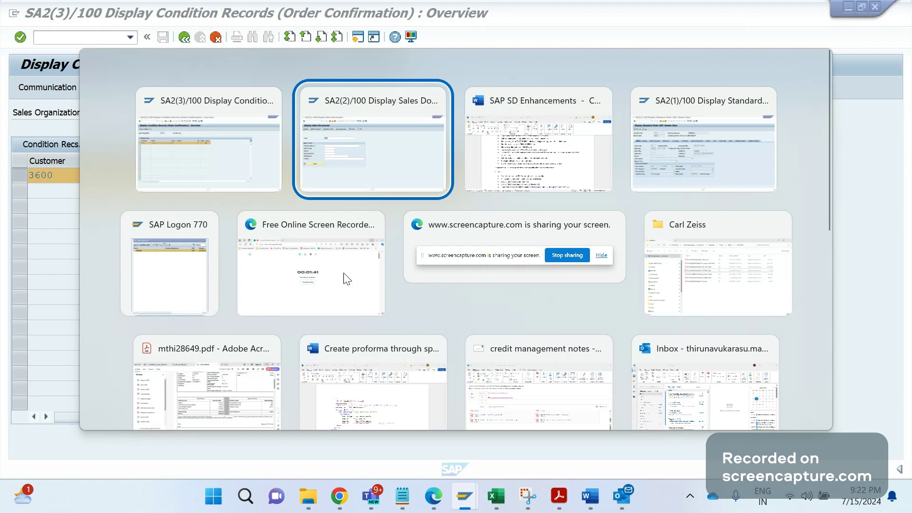
key(alt+Tab)
key(Return)
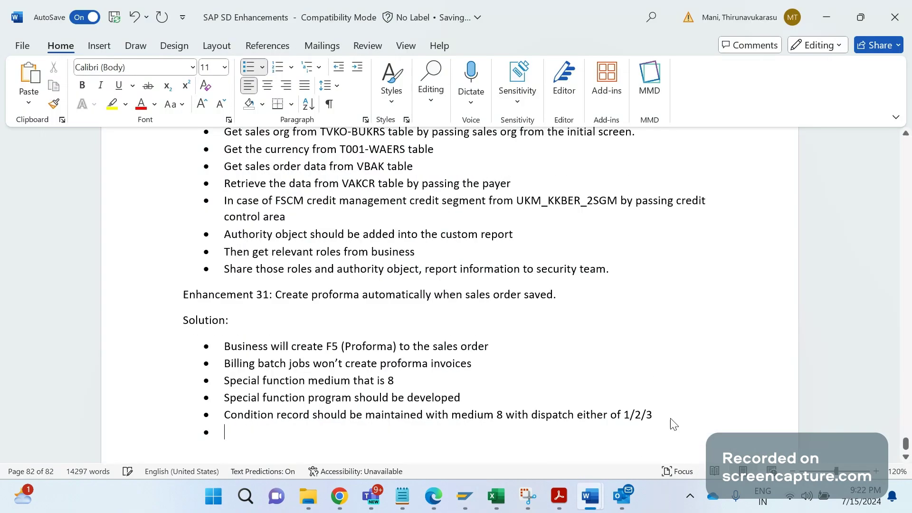
text(need to run th)
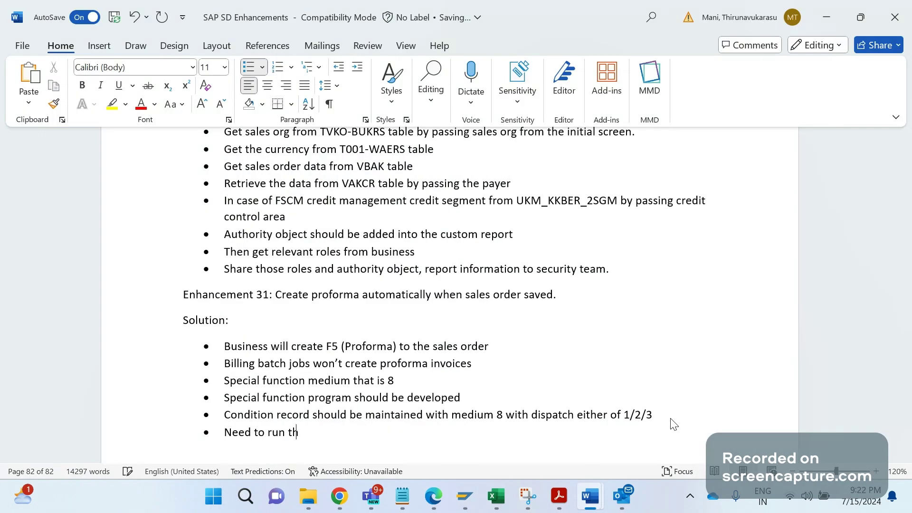
text(e report RSNAST00)
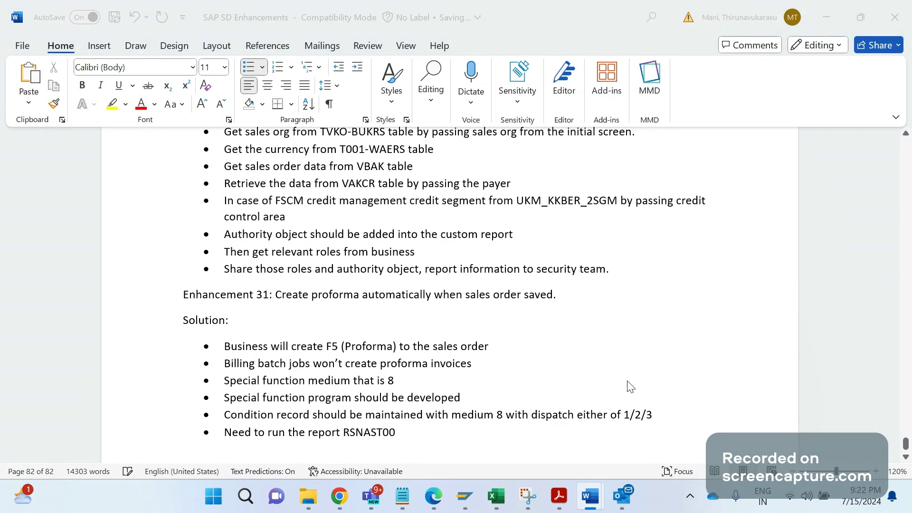
key(alt+Tab)
Open the ABAP Editor via /nse38 and begin entering 'rsnast' as the program name.
click(100, 40)
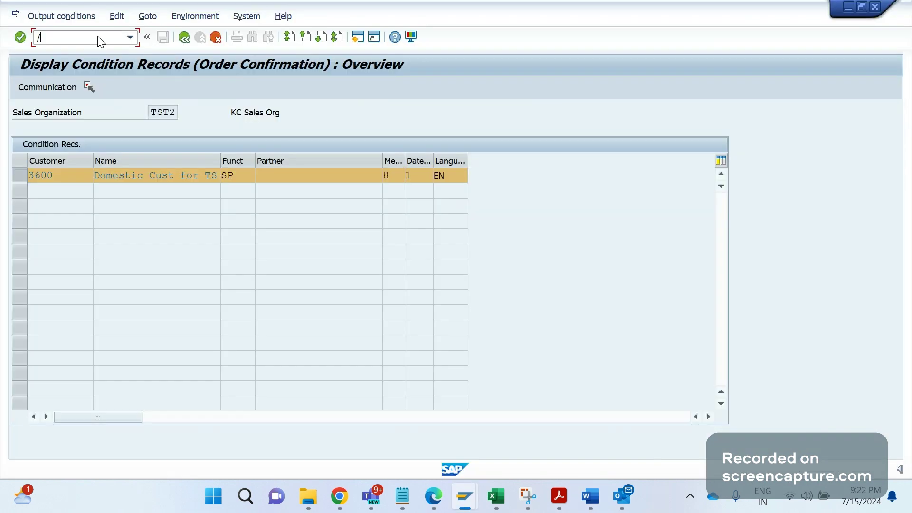
text(/nse38)
key(Return)
text(rs)
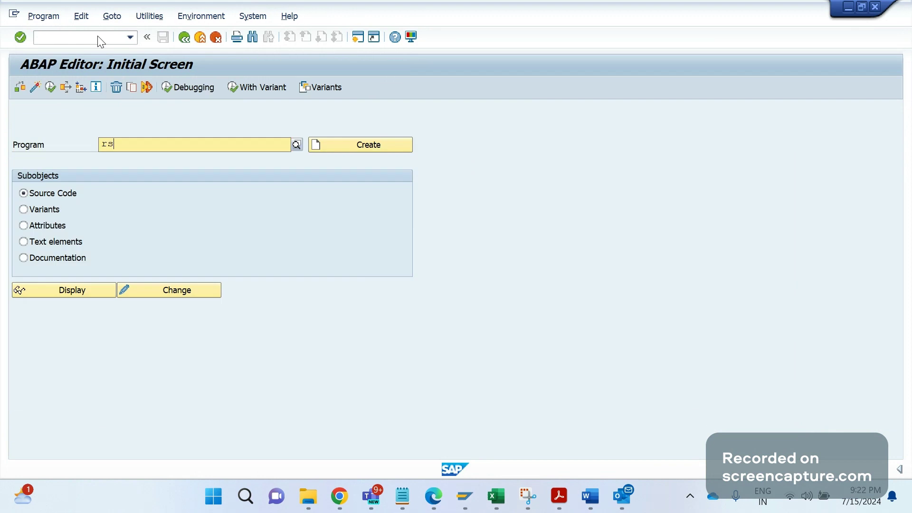
text(nast)
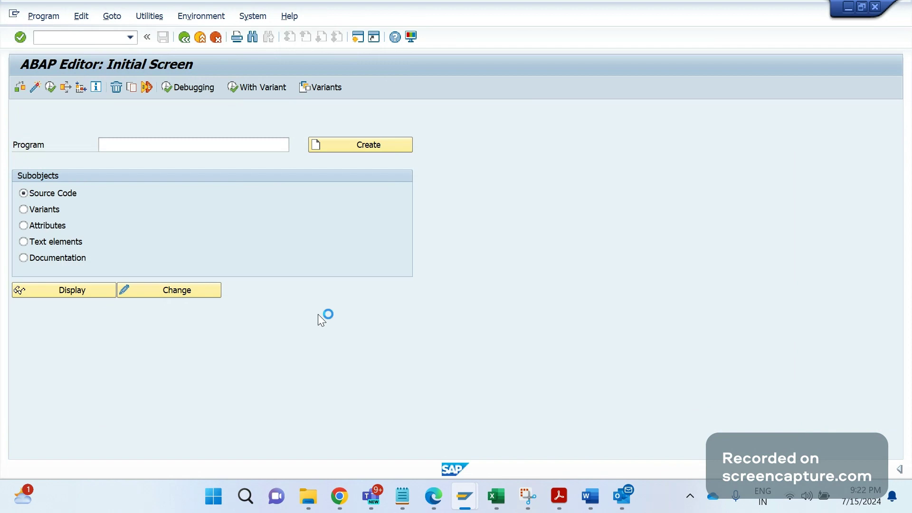
key(alt+Tab)
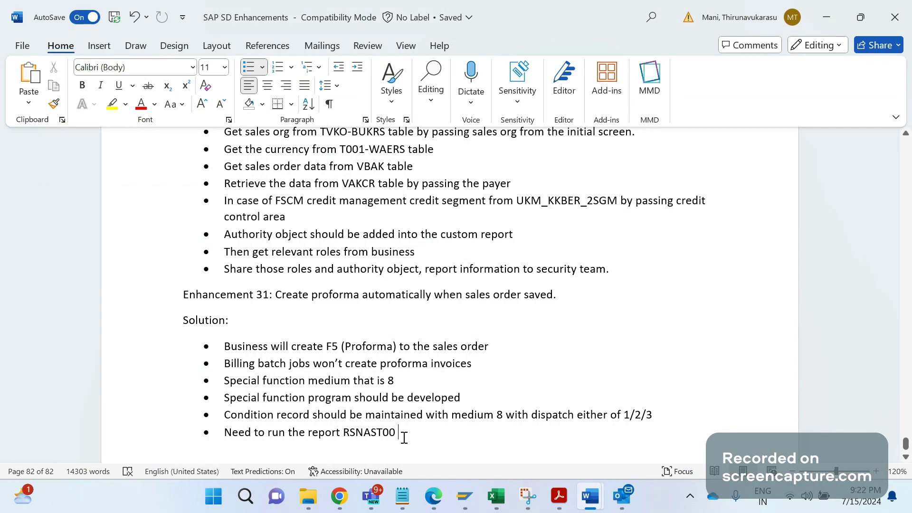
Reword the last bullet to 'In case of dispatch time 1 or 2 then need to run the report RSNAST00'.
drag(403, 437, 344, 435)
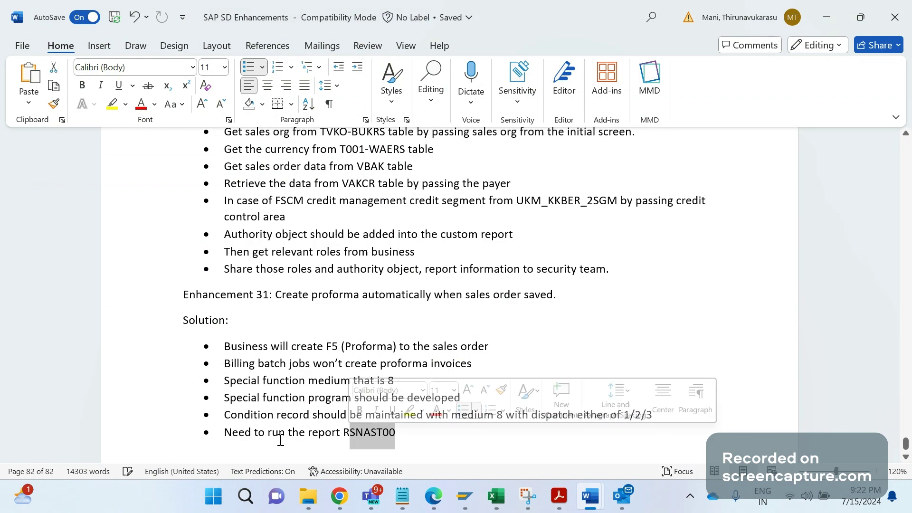
click(230, 436)
text(i)
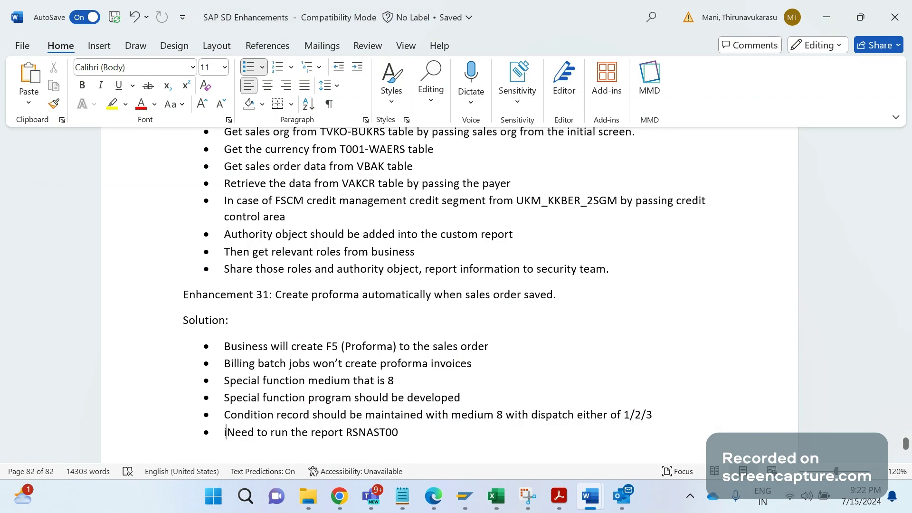
text(n case of )
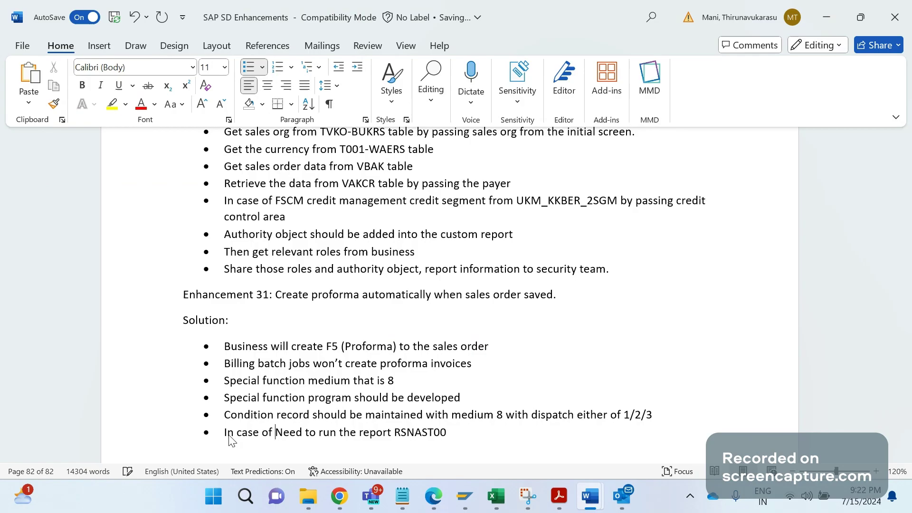
text(dispatch tim)
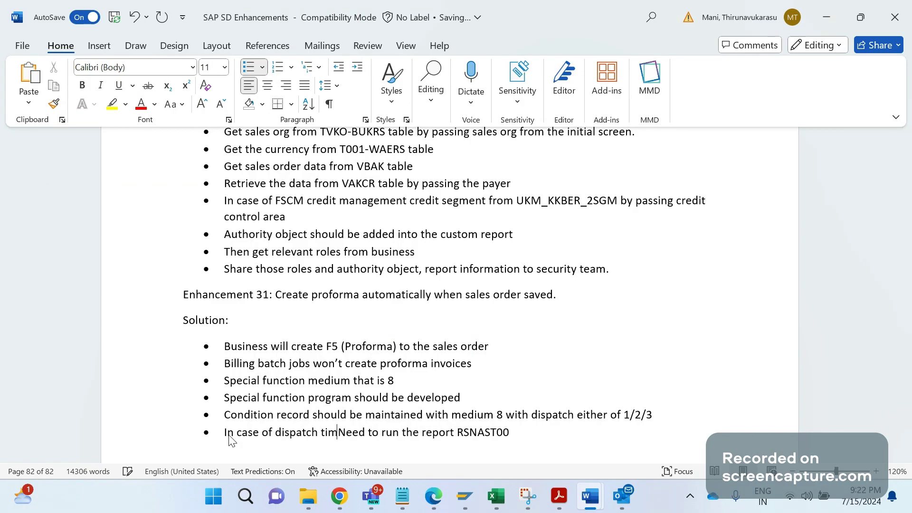
text(e 1 or )
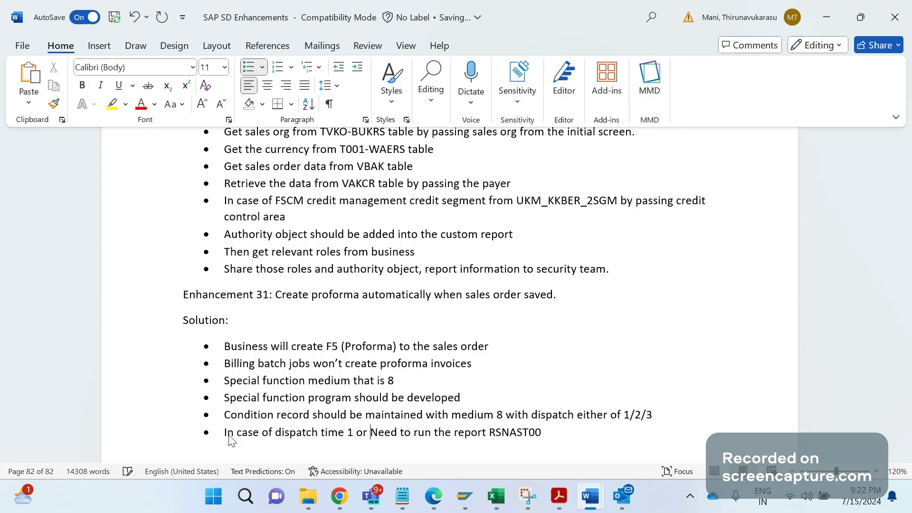
text(2)
key(Delete)
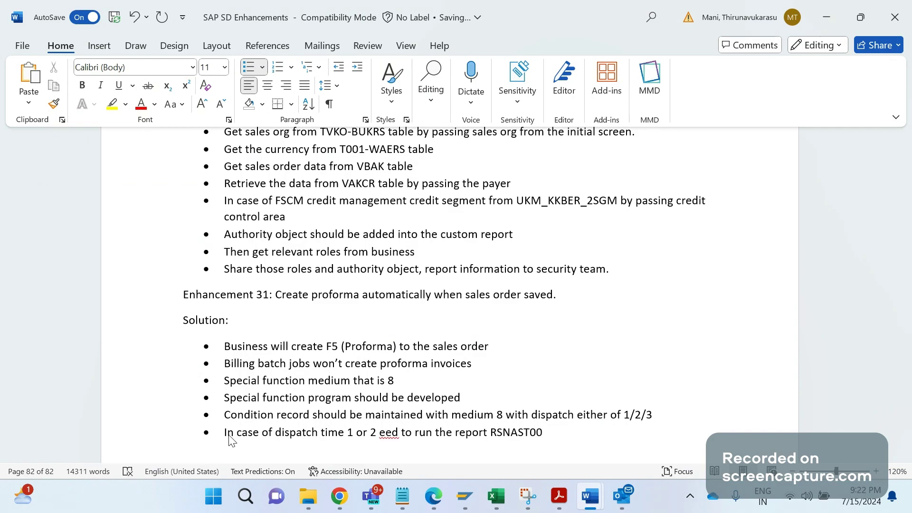
text(he)
key(BackSpace)
key(BackSpace)
text(then n)
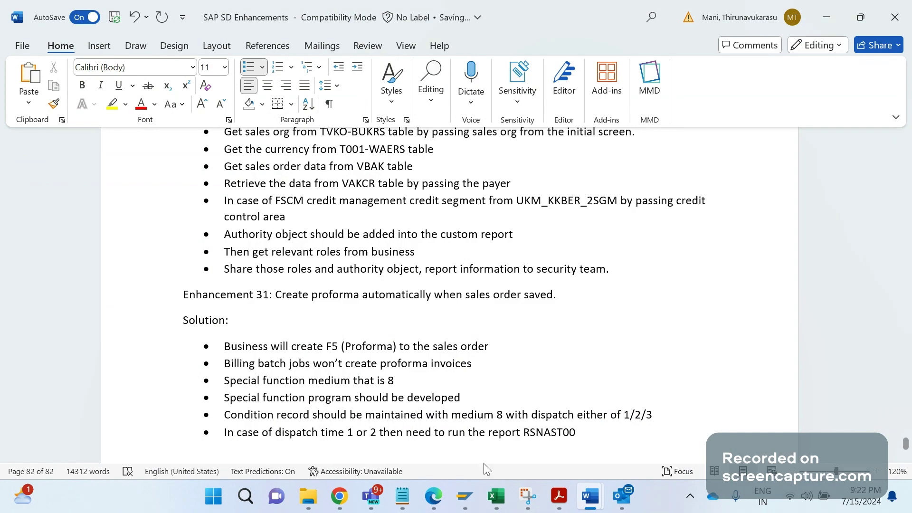
Add a bullet 'In case of dispatch time 3, then need to run the report SDV'.
click(577, 434)
key(Return)
text(in)
text( asce of)
key(BackSpace)
key(BackSpace)
key(BackSpace)
key(BackSpace)
key(BackSpace)
key(BackSpace)
key(BackSpace)
key(BackSpace)
text(case of dispat)
key(Tab)
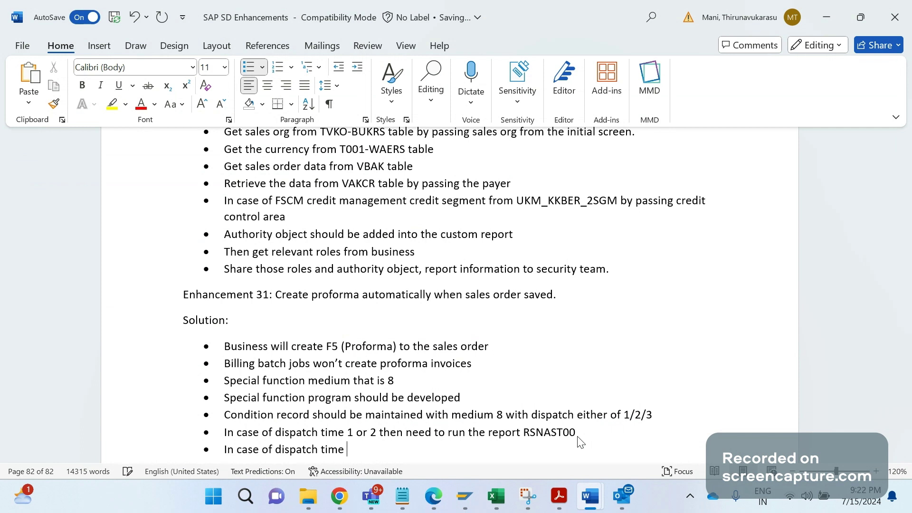
text(3, then need t)
key(Tab)
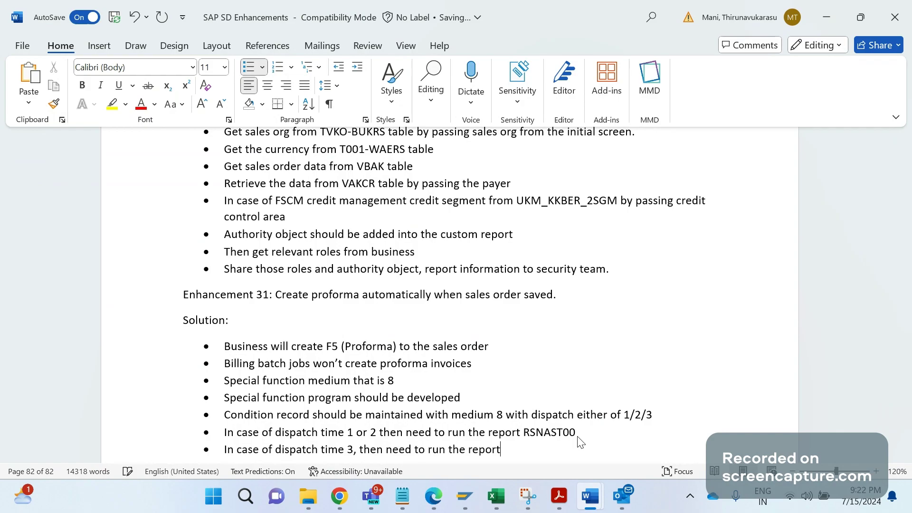
text(SDV)
Correct the dispatch time 3 bullet's report name to SD70AV1A and select it.
key(alt+Tab)
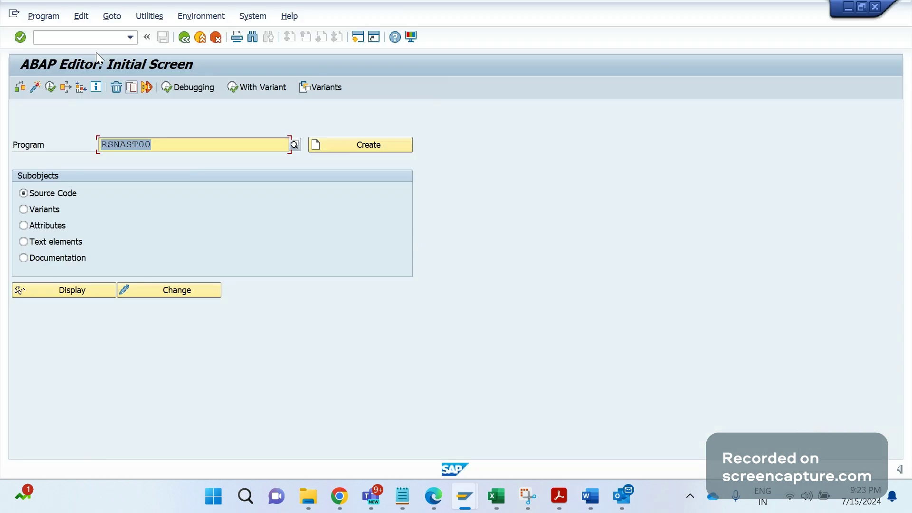
click(92, 37)
text(/O)
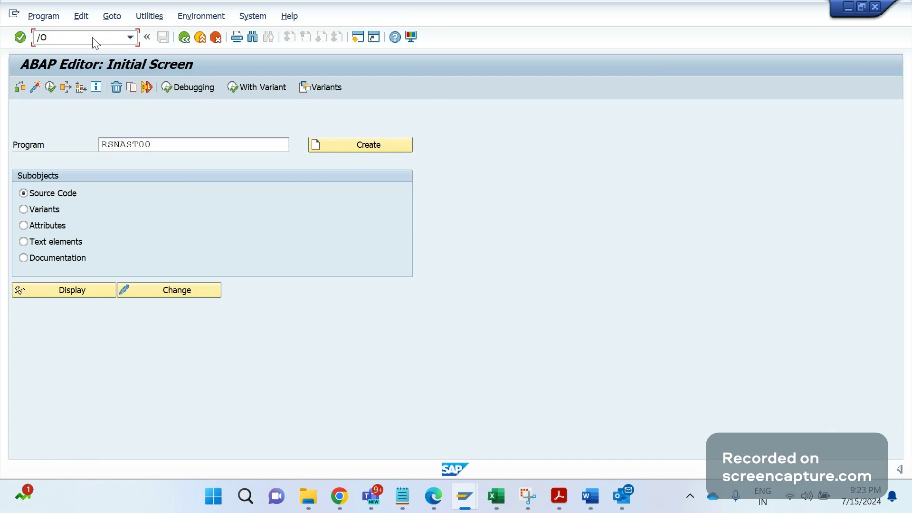
text(SE3)
key(alt+Tab)
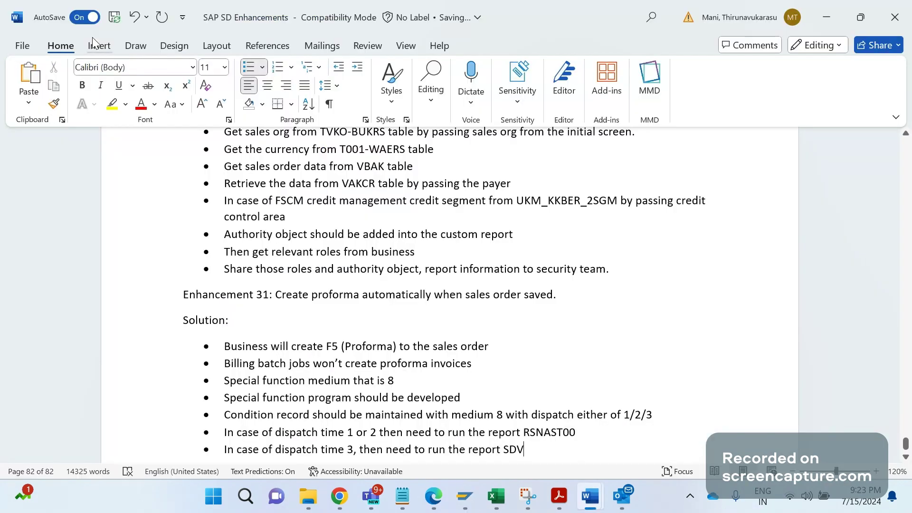
key(BackSpace)
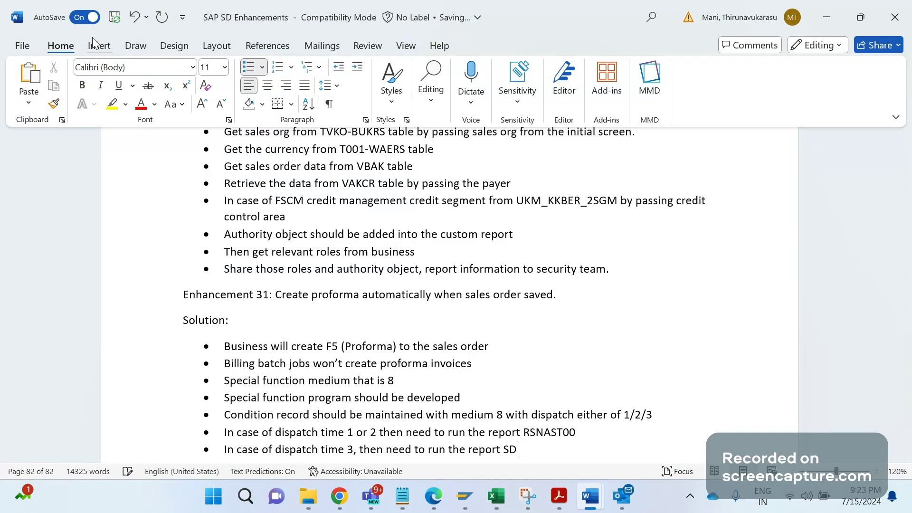
text(70AV1A)
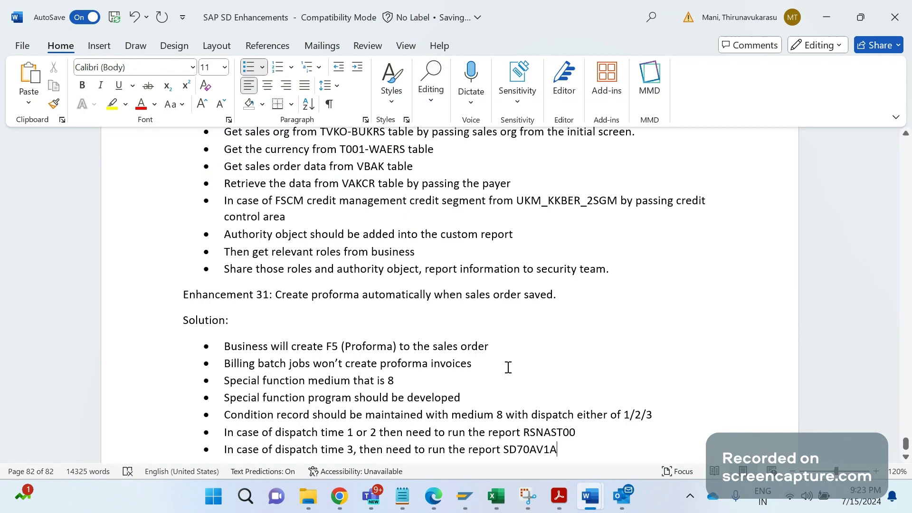
double_click(534, 449)
key(ctrl+c)
Replace RSNAST00 with SD70AV1A as the ABAP Editor program and run it.
key(alt+Tab)
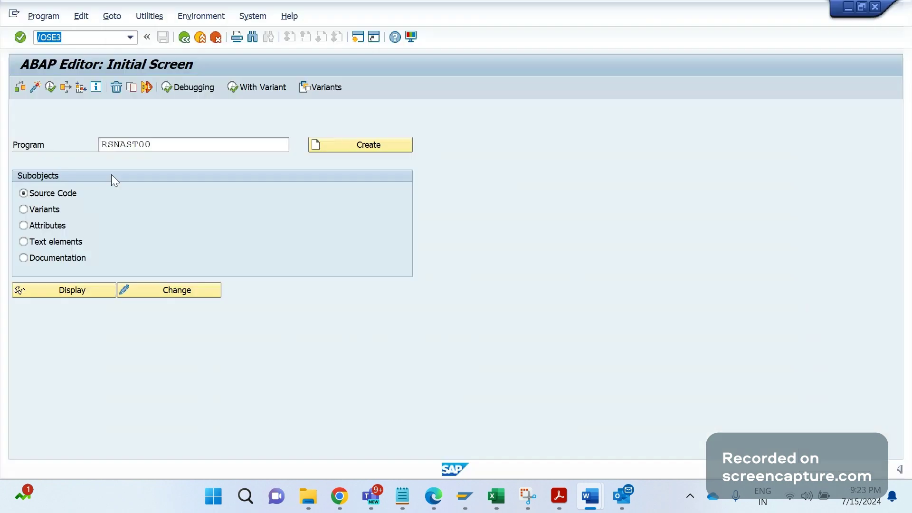
double_click(160, 144)
key(ctrl+v)
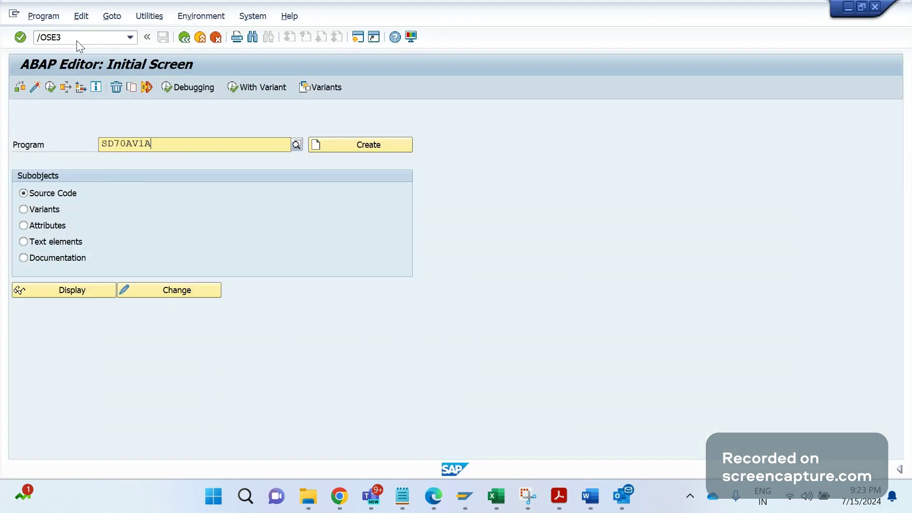
key(Return)
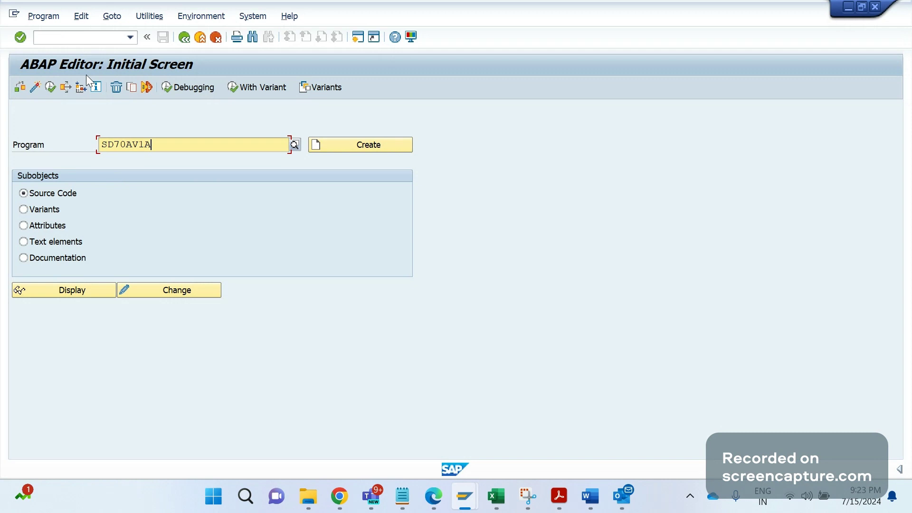
key(F7)
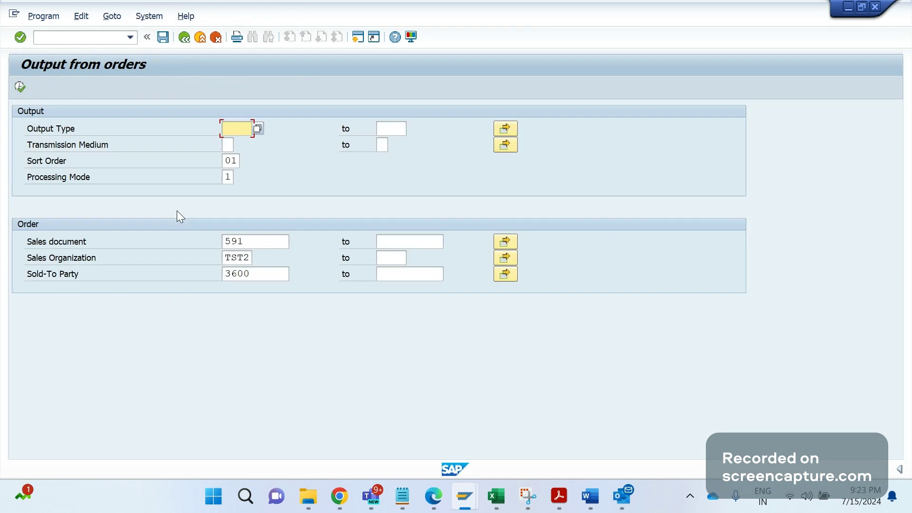
key(F8)
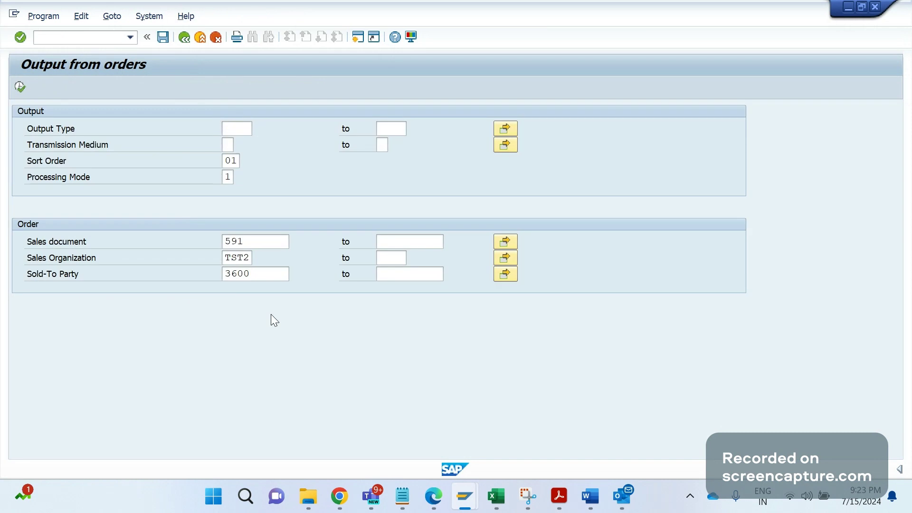
Display program SD70AV1A, then start entering RSNAST00 as the program name.
key(Delete)
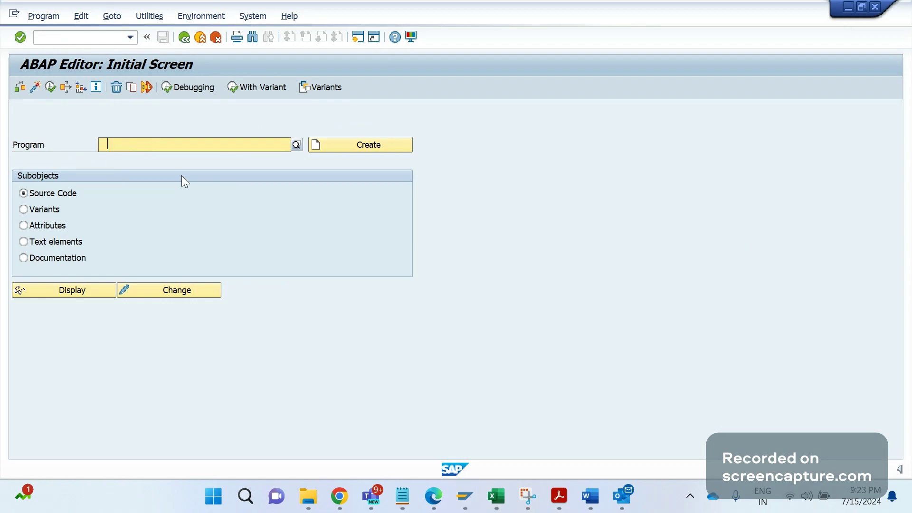
key(ctrl+v)
key(F8)
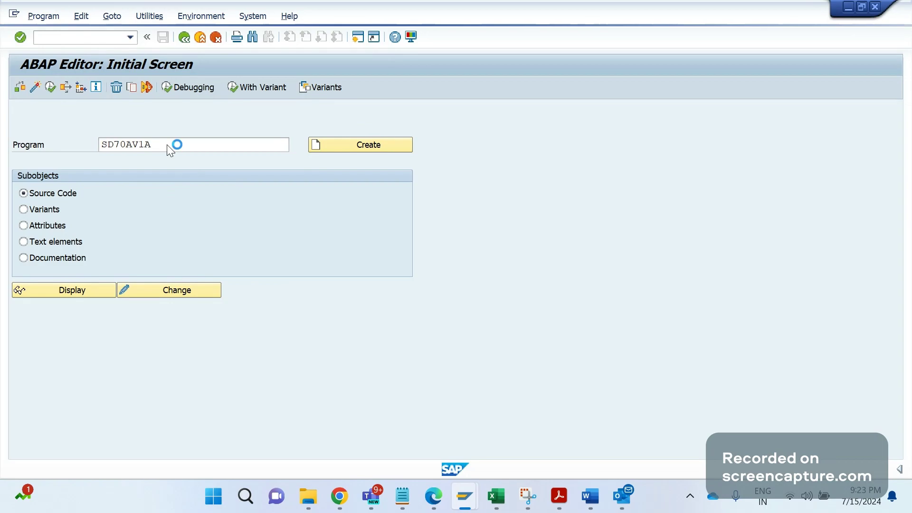
text(RS)
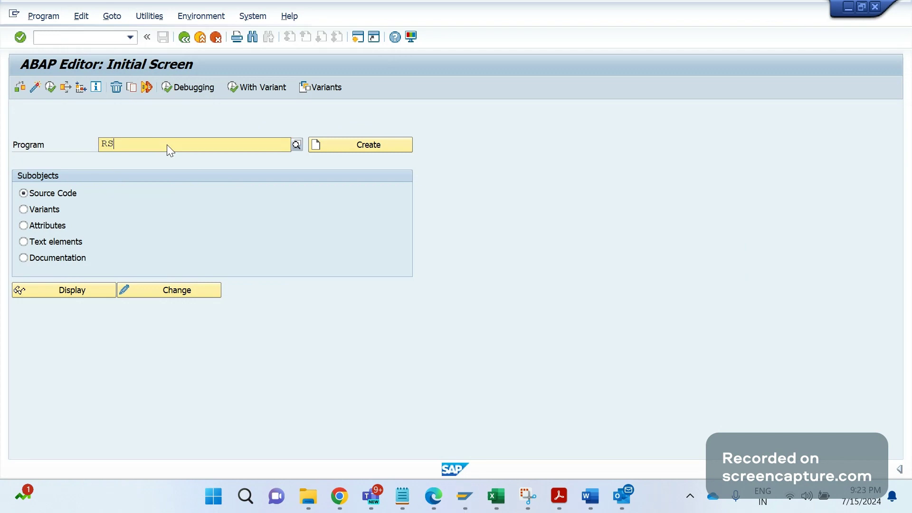
text(NAST00)
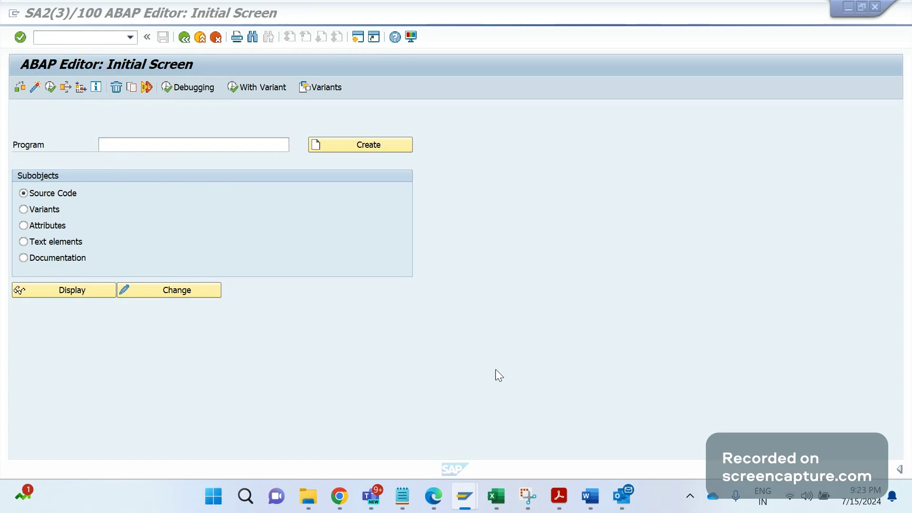
Clear the selection on the report name in the Word notes.
key(alt+Tab)
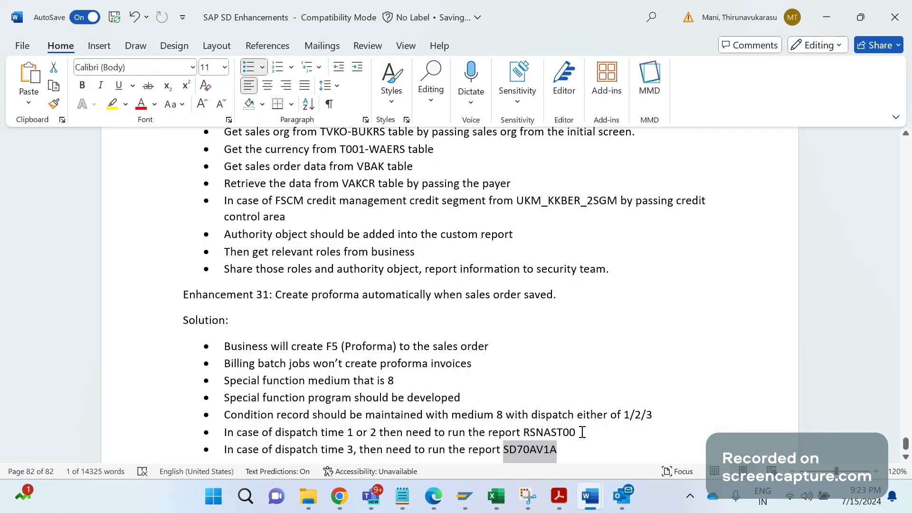
click(582, 431)
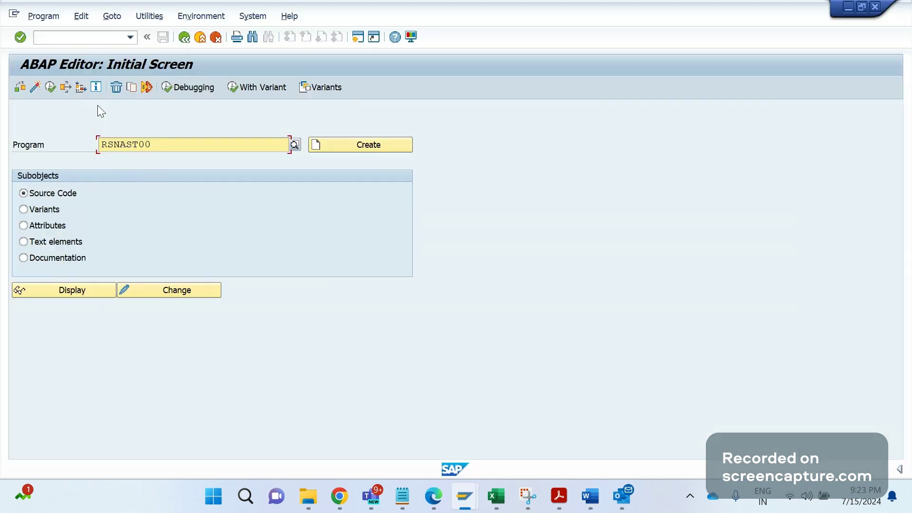
Run RSNAST00 for application V1, output type ZA00 and transmission medium 8.
click(51, 86)
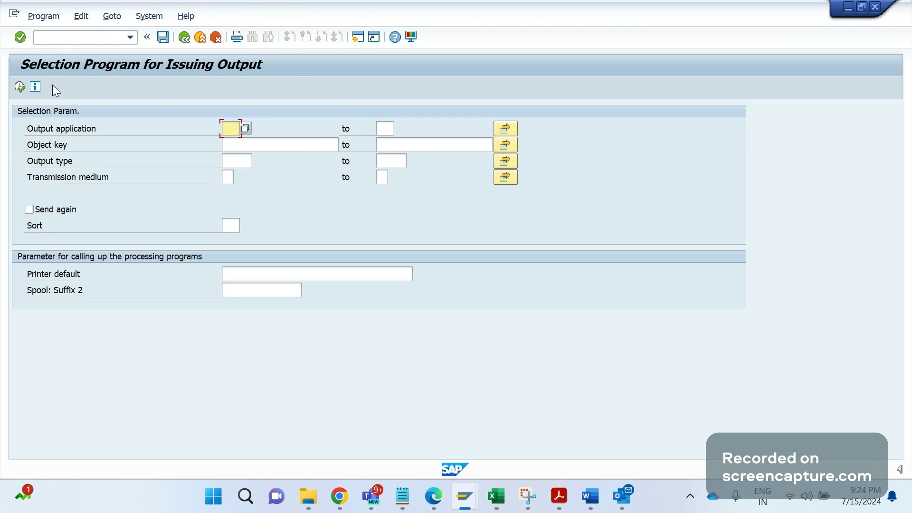
text(V1)
key(Down)
key(Down)
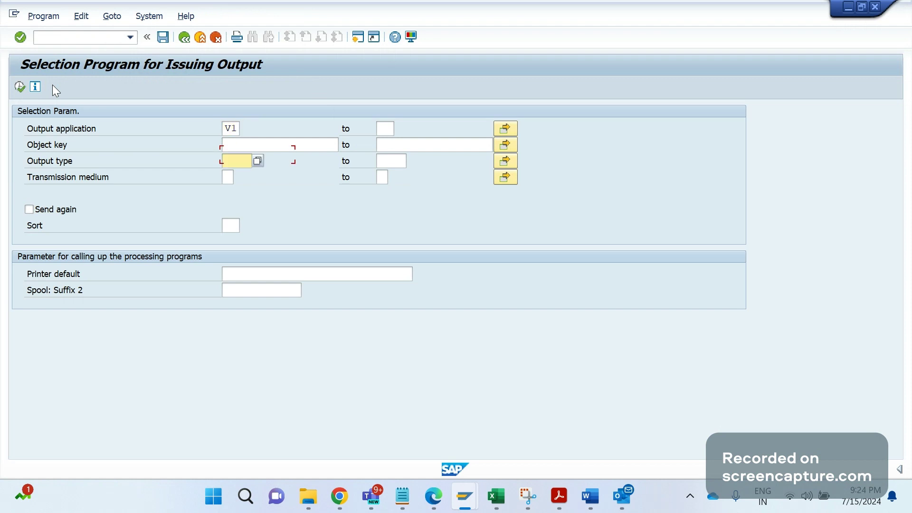
text(ZA00)
click(230, 177)
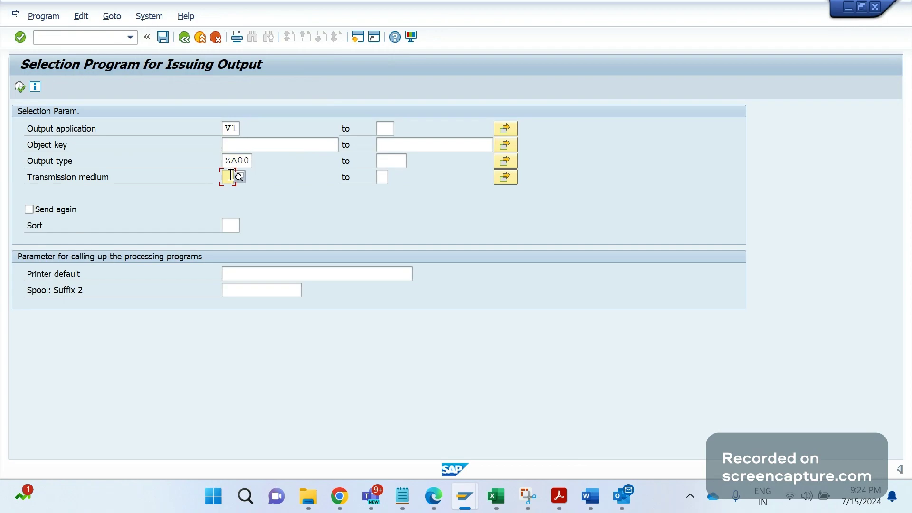
text(8)
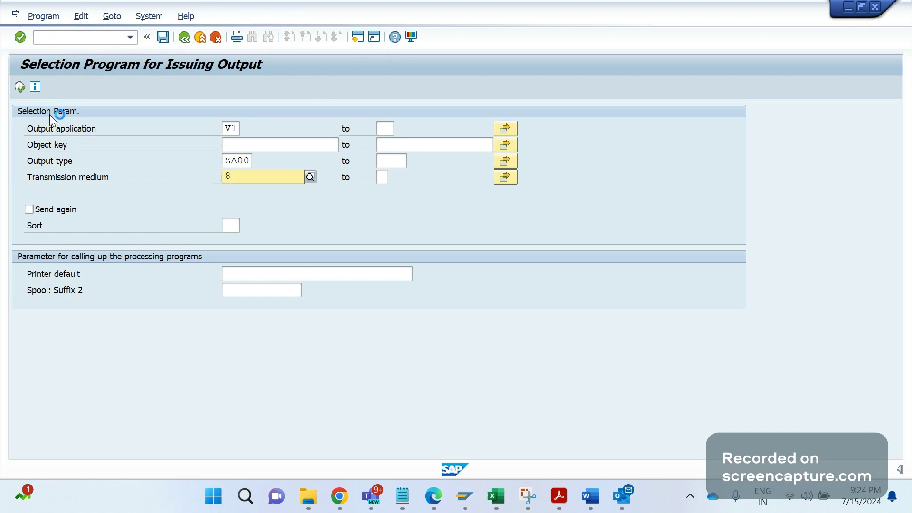
click(20, 87)
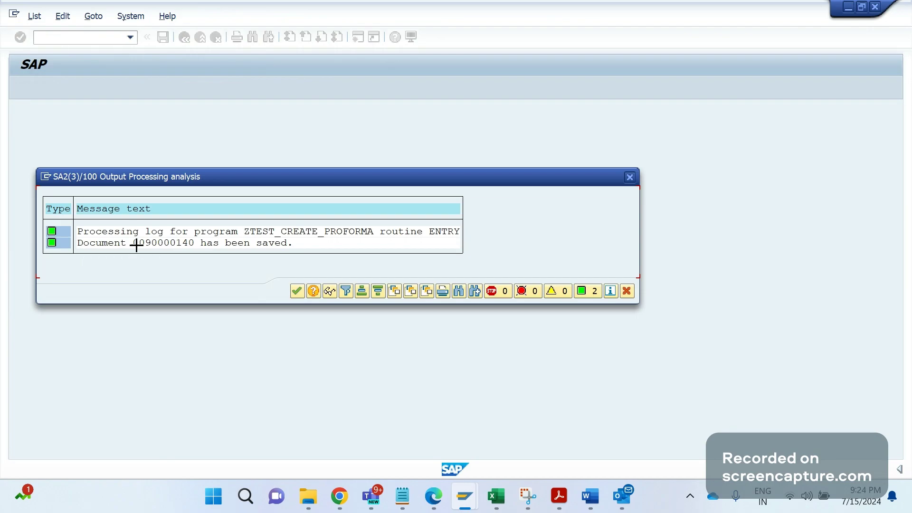
Copy the new proforma document number, then check the sales order's document flow.
drag(136, 245, 193, 246)
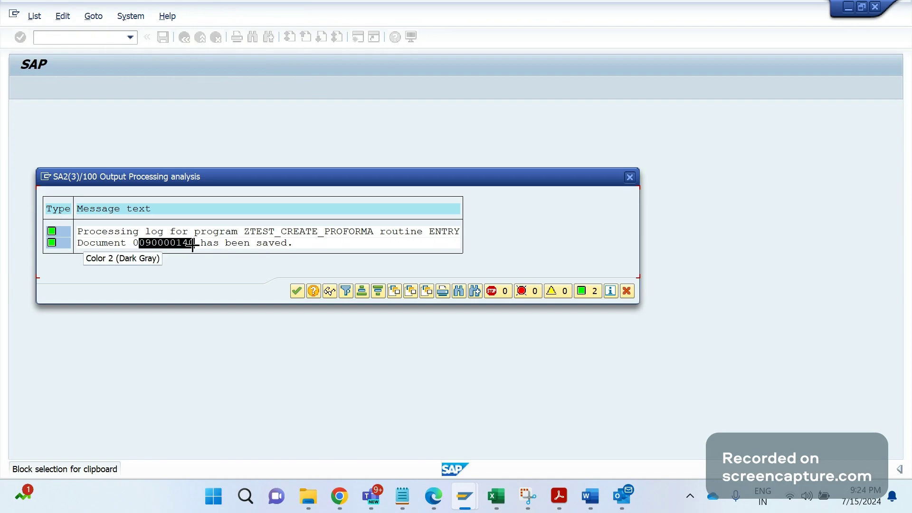
key(ctrl+c)
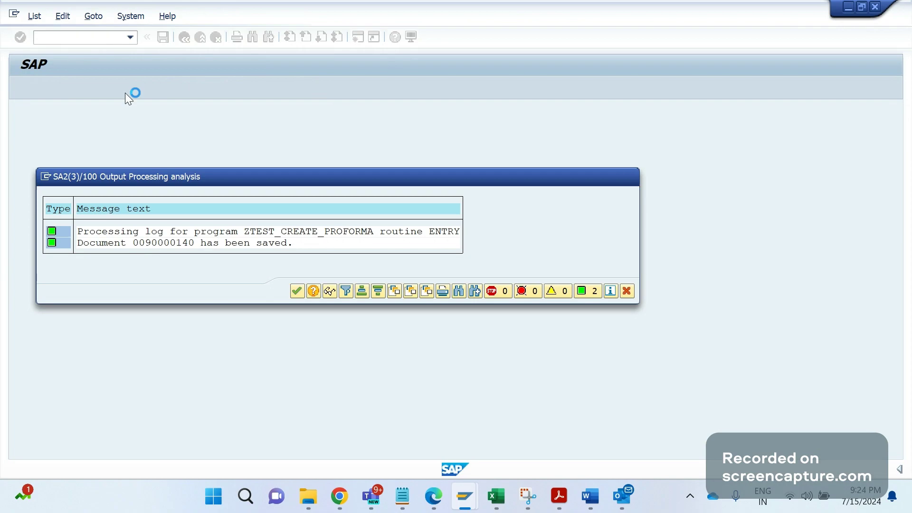
key(Return)
key(Return)
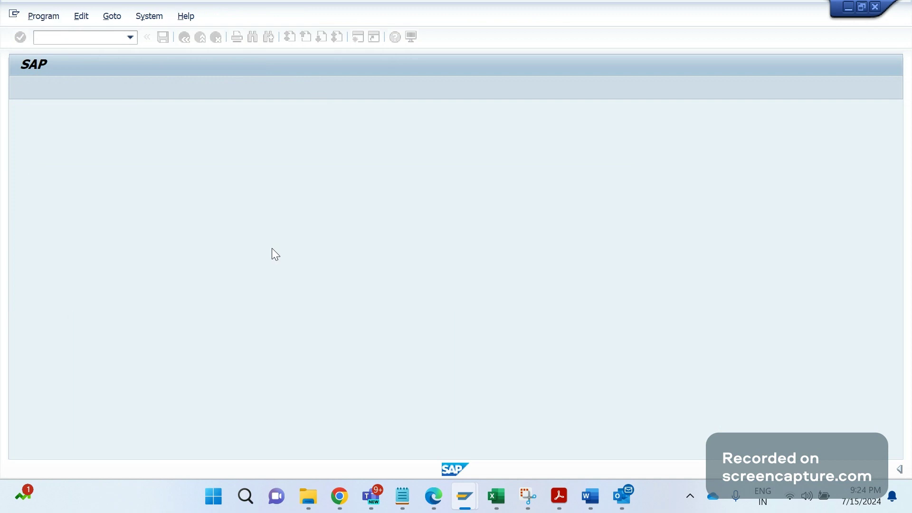
key(F3)
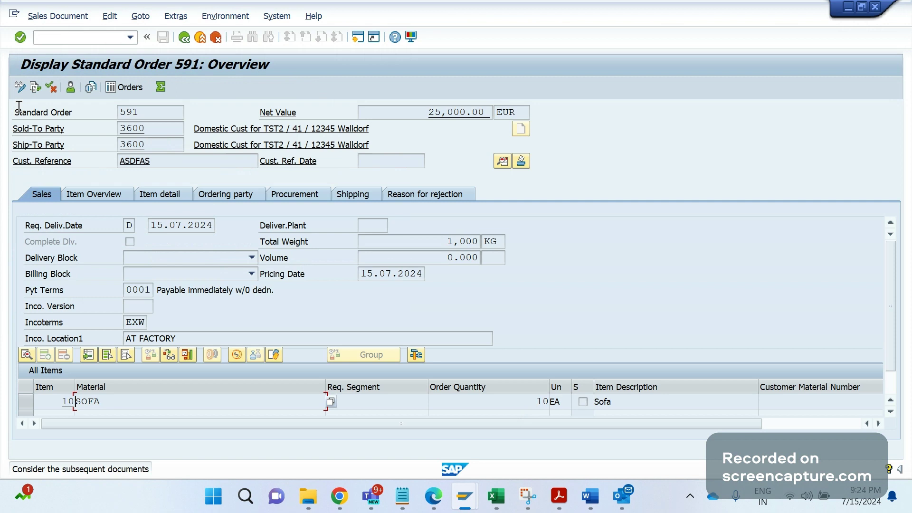
click(36, 88)
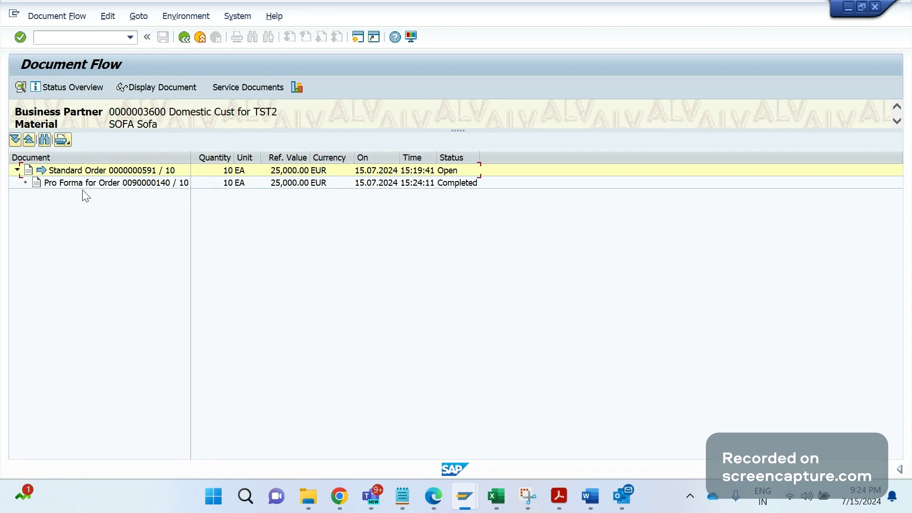
click(184, 38)
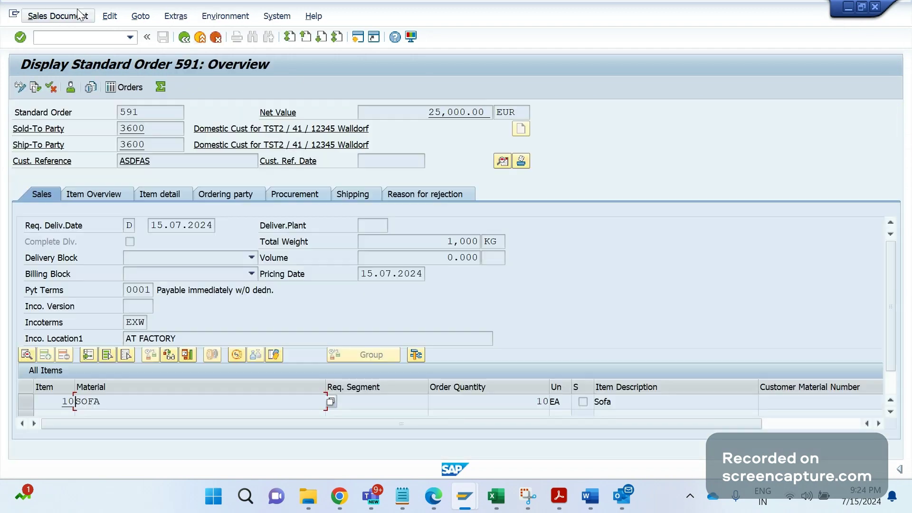
Put the sales order into change mode and start transaction VF03.
click(58, 16)
click(64, 50)
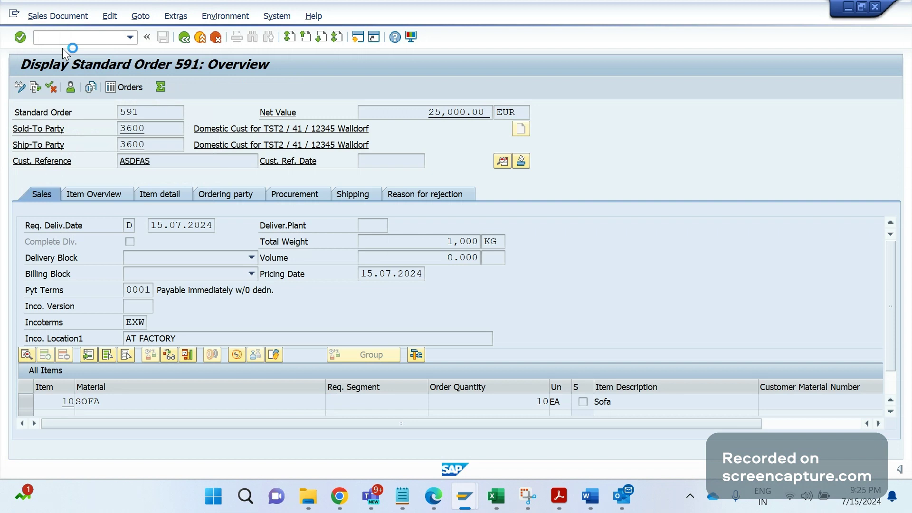
click(66, 38)
text(/)
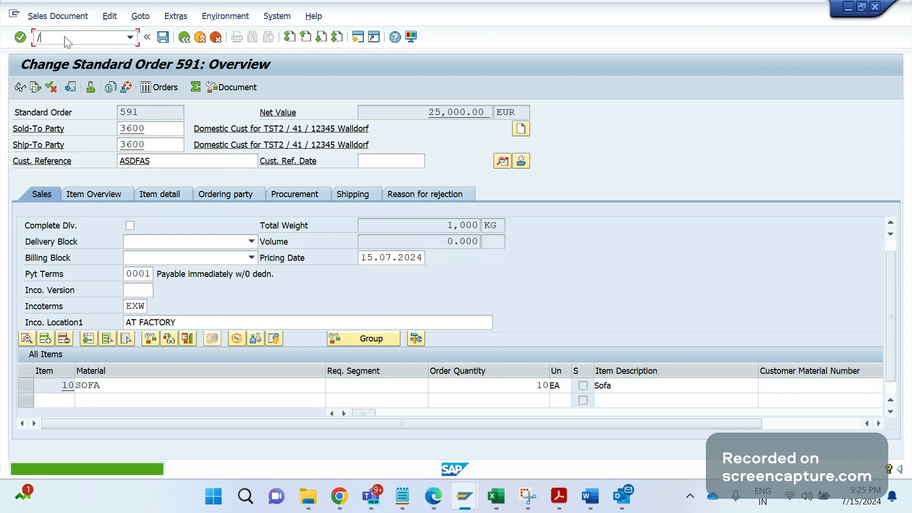
text(OVF03)
key(Return)
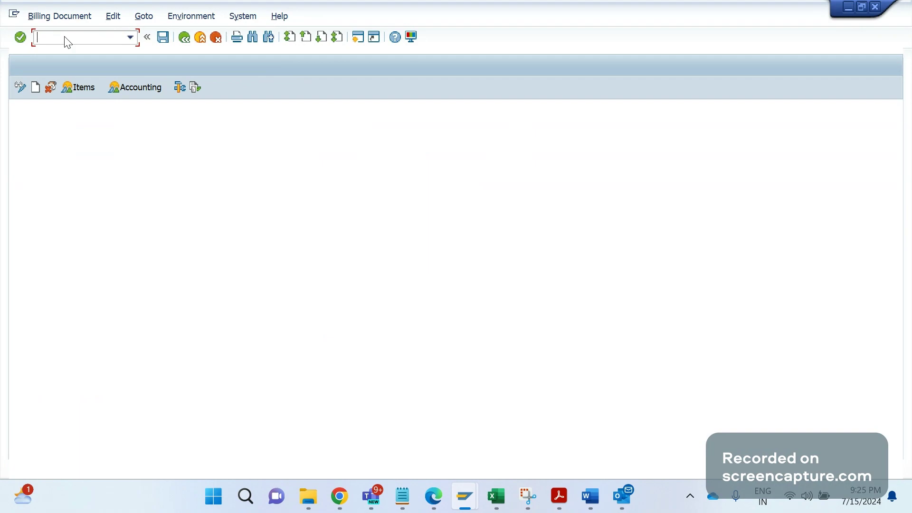
Display the pro forma billing document and select the standard order in its document flow.
key(Return)
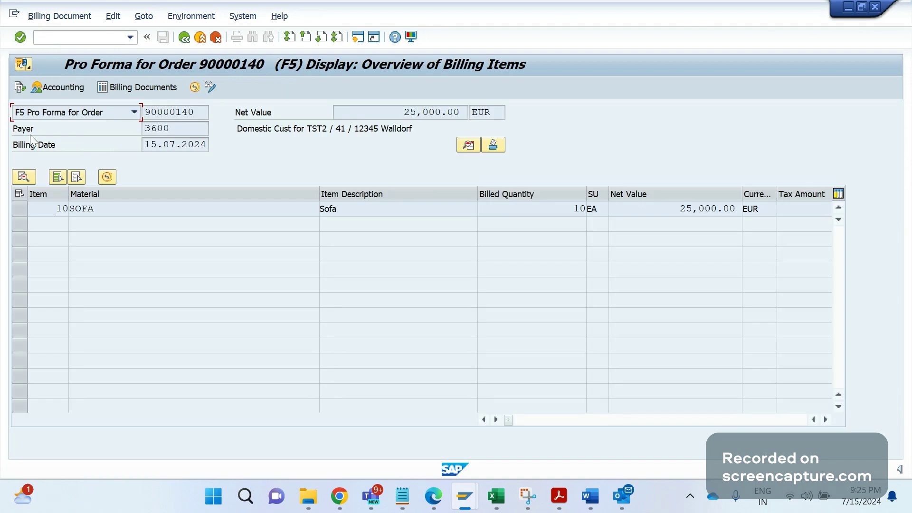
click(19, 88)
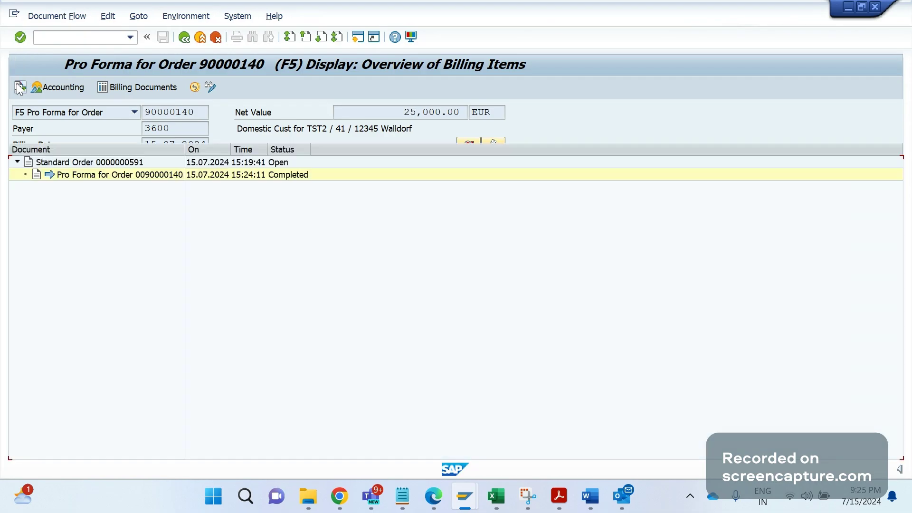
click(61, 161)
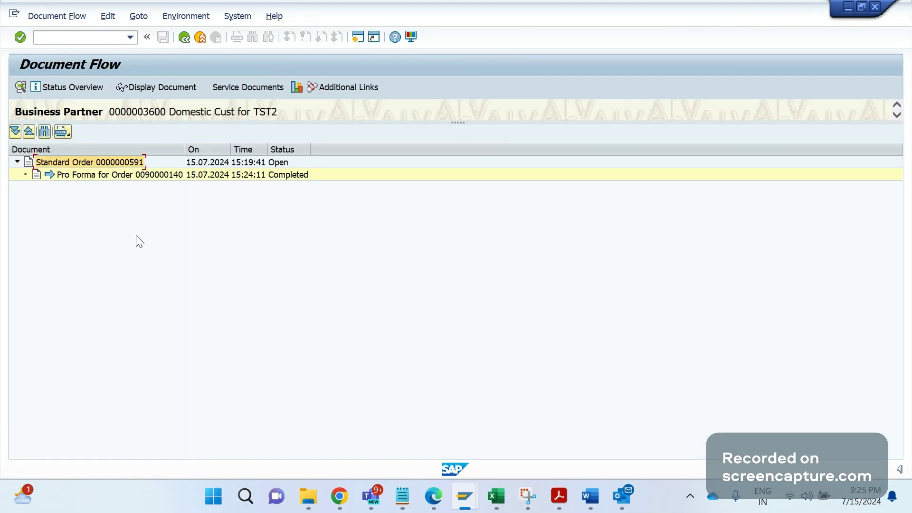
key(alt+Tab)
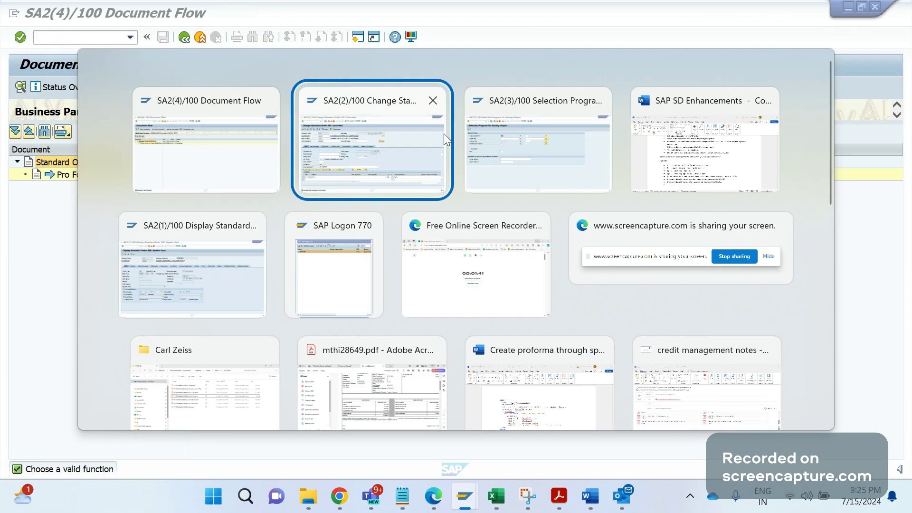
Open order 591's header outputs and repeat the ZA00 output as a new entry.
click(444, 133)
click(176, 16)
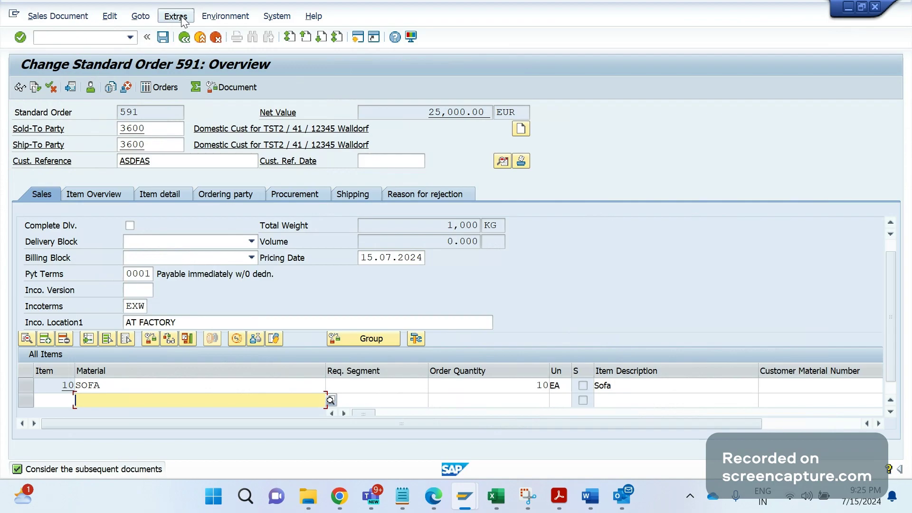
mouse_move(290, 166)
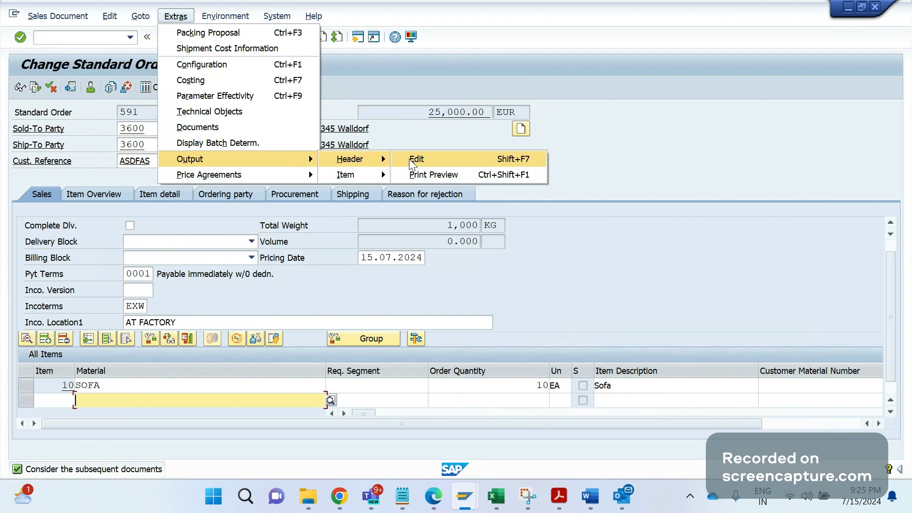
click(409, 158)
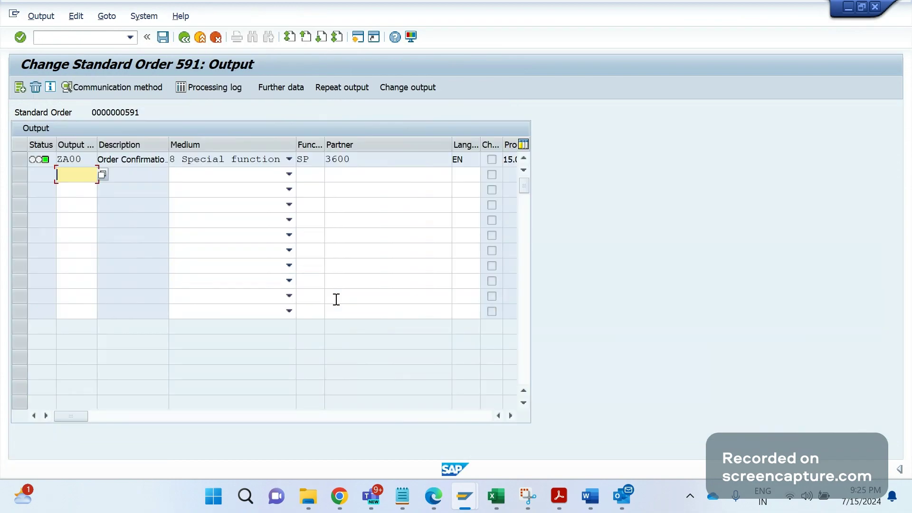
click(21, 165)
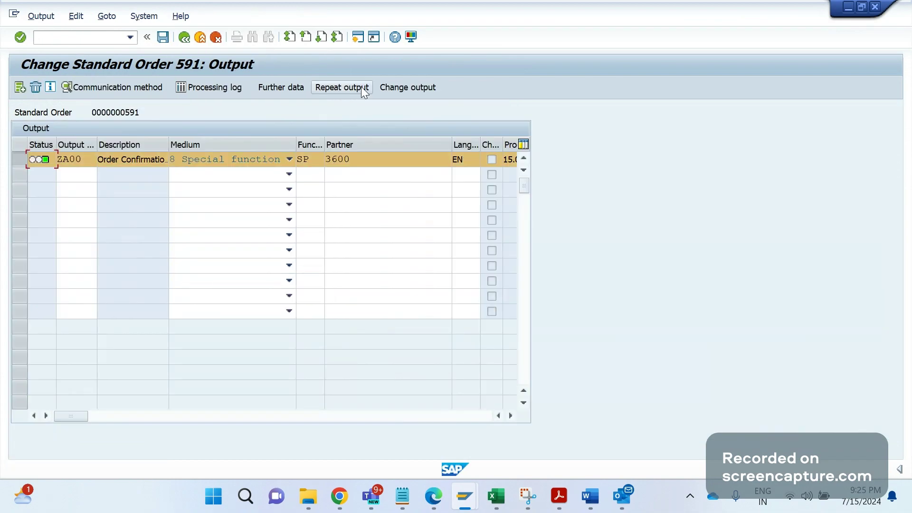
click(361, 88)
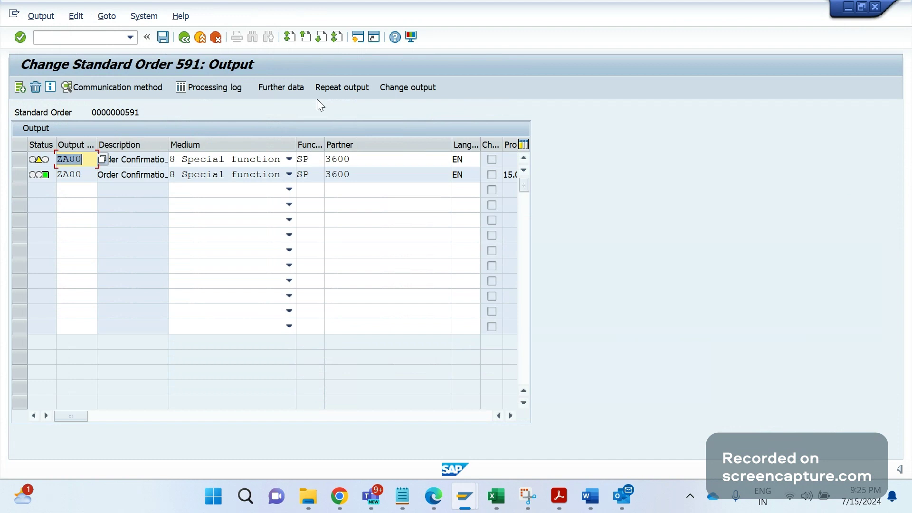
Give the new ZA00 output dispatch time 4 (immediately) and return to the output list.
click(298, 91)
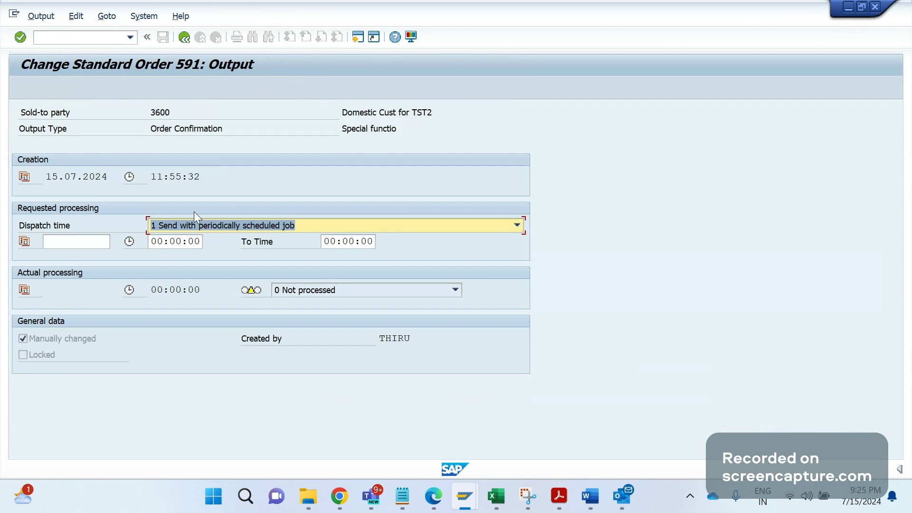
text(4)
click(459, 367)
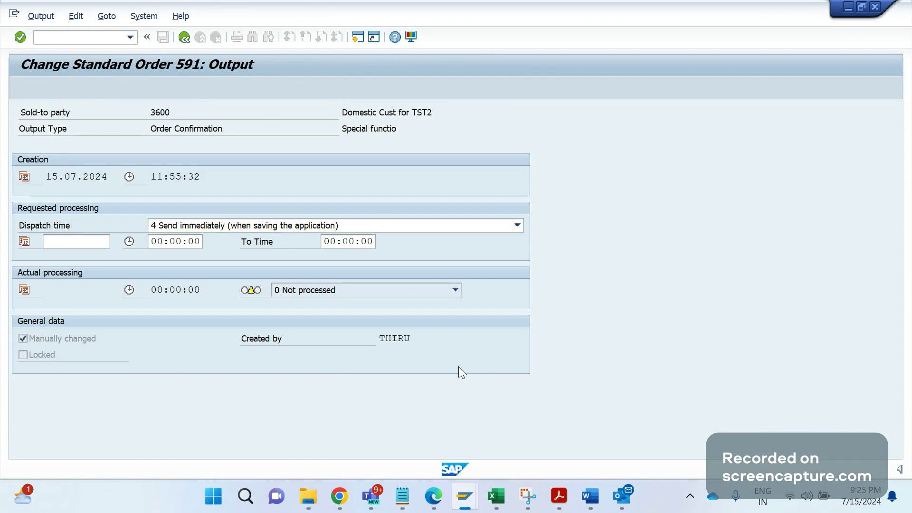
key(F3)
mouse_move(591, 496)
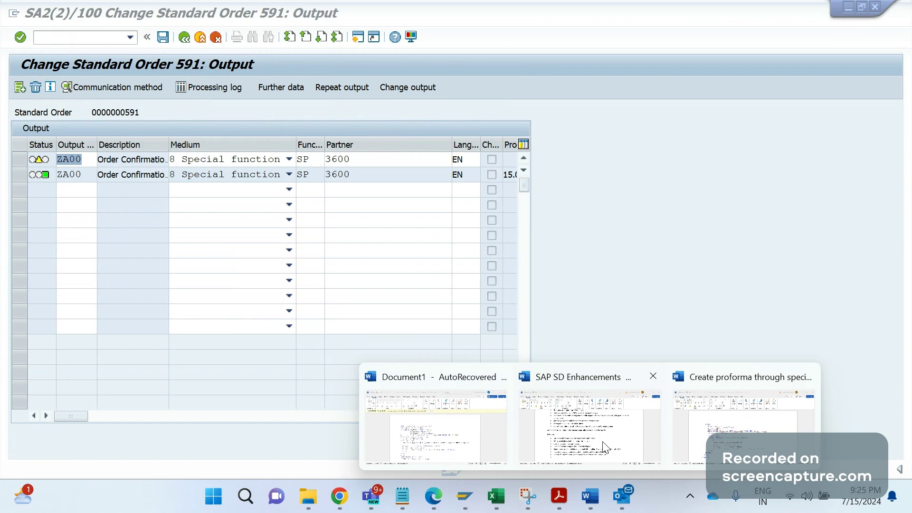
click(605, 447)
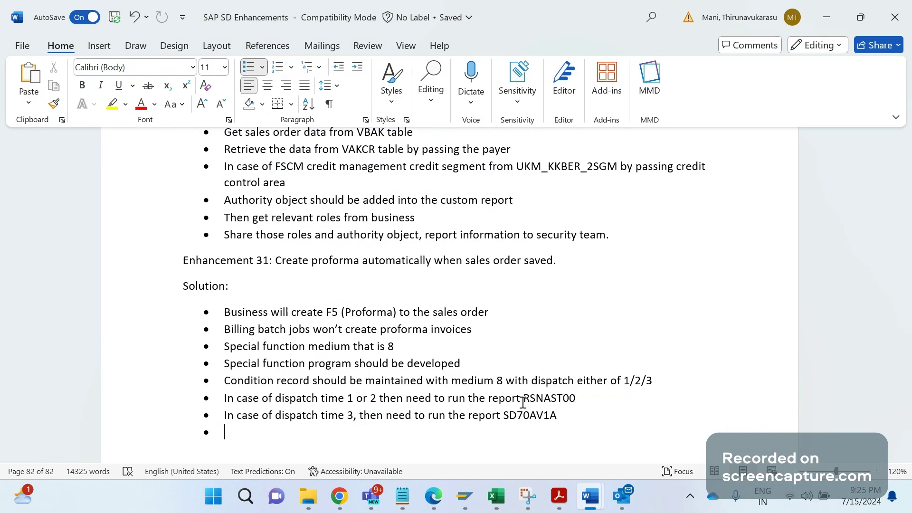
key(alt+Tab)
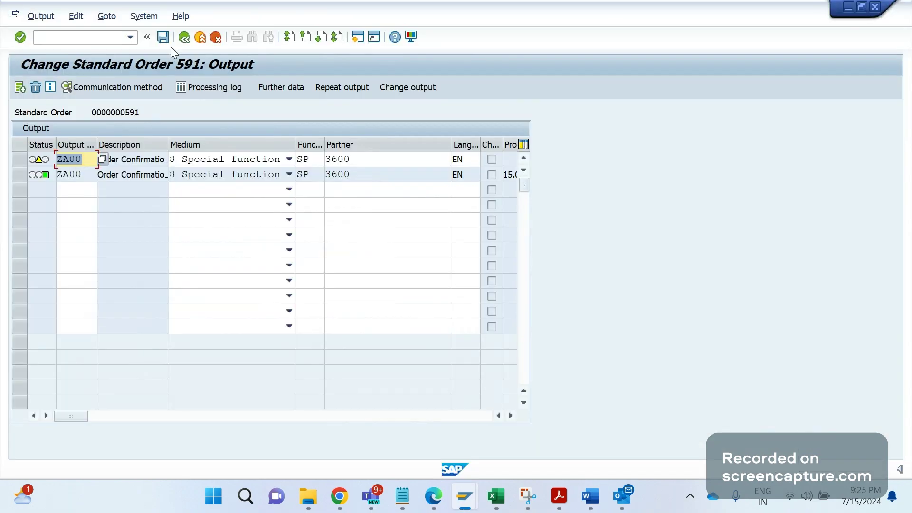
Save order 591, reopen it for changing and open its header output records.
click(165, 42)
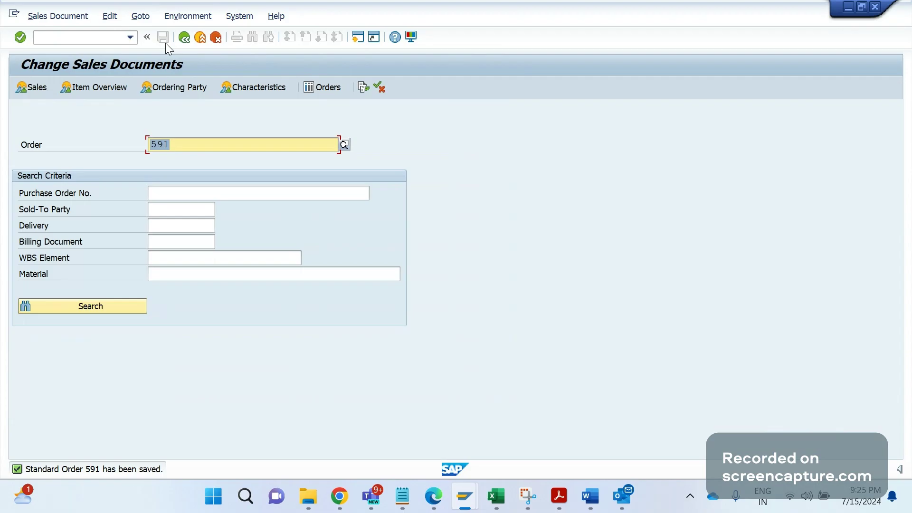
key(Return)
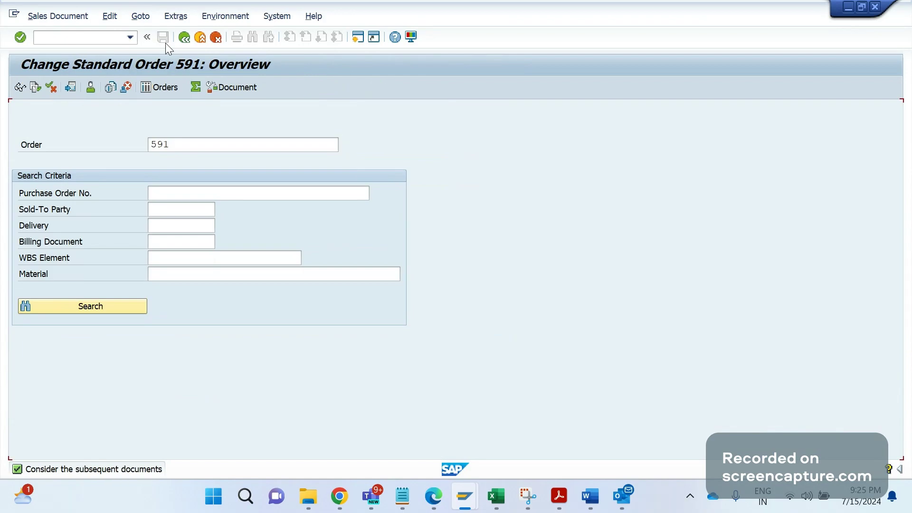
click(175, 16)
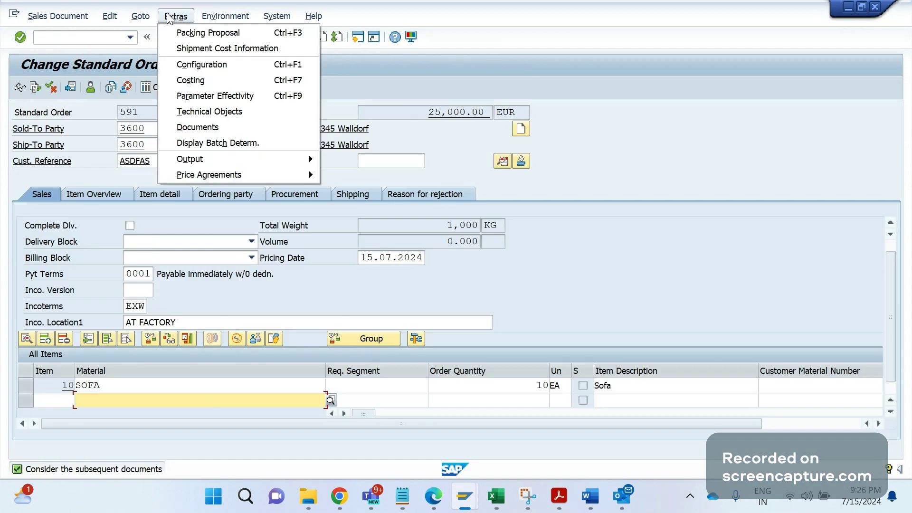
mouse_move(314, 163)
mouse_move(351, 159)
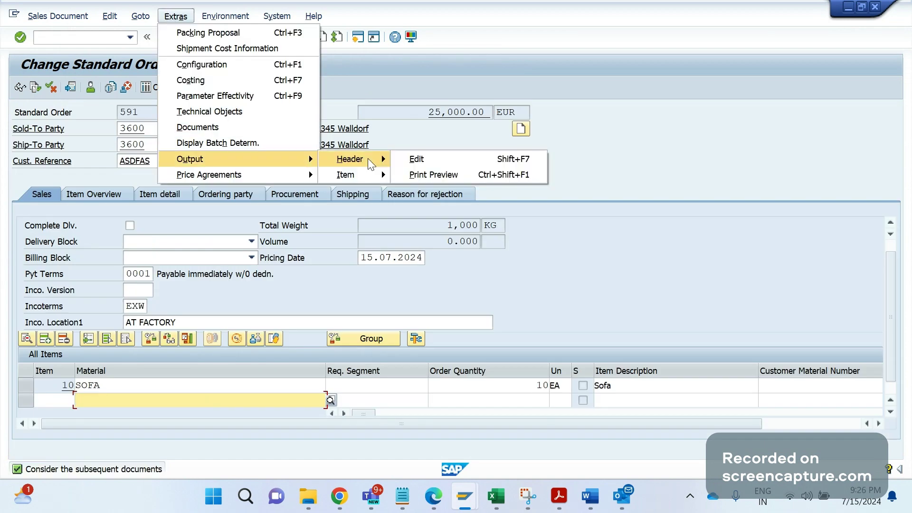
click(418, 159)
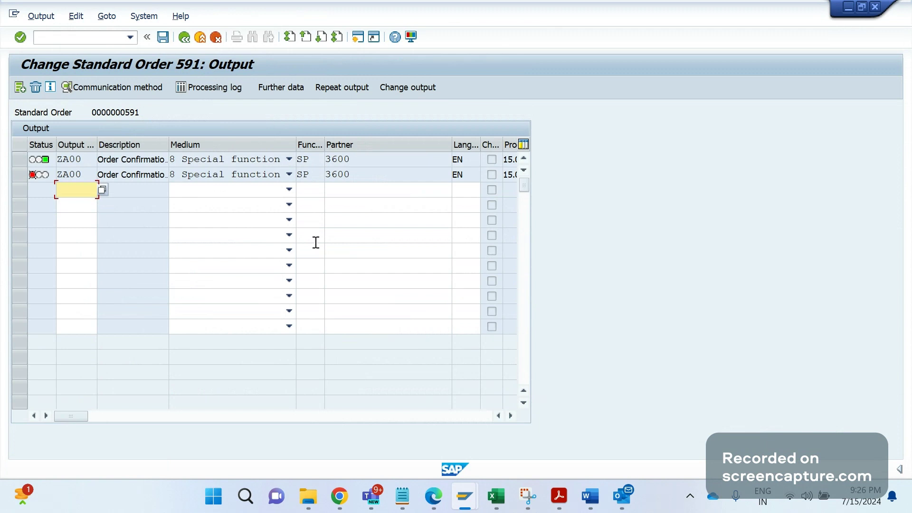
Inspect the processing log of the failed second ZA00 output.
click(27, 178)
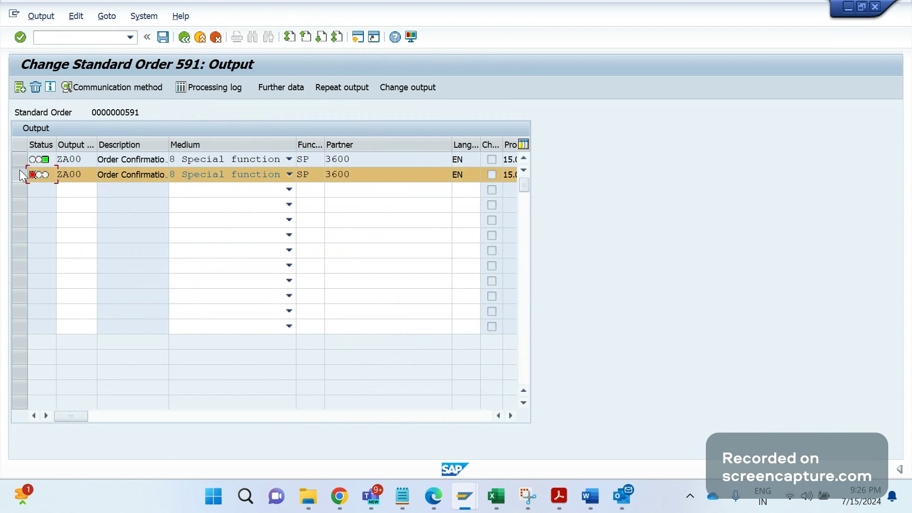
click(232, 88)
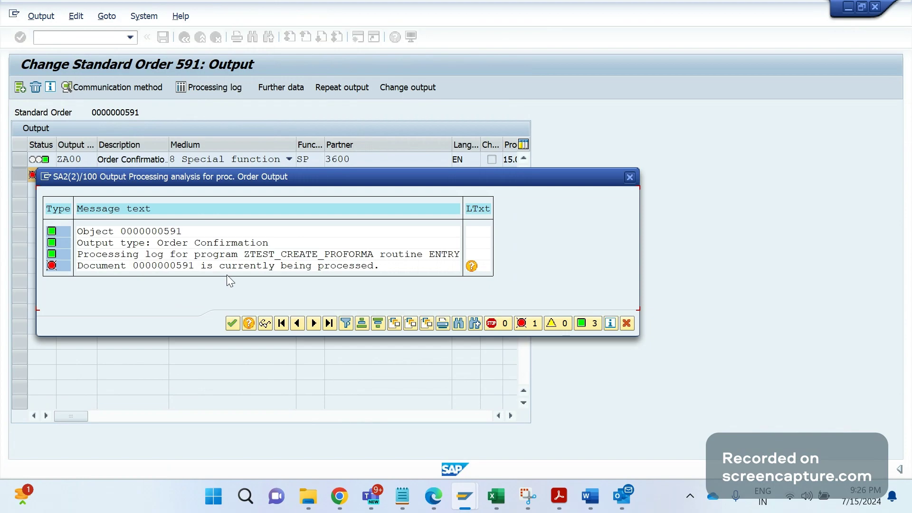
drag(262, 175, 259, 224)
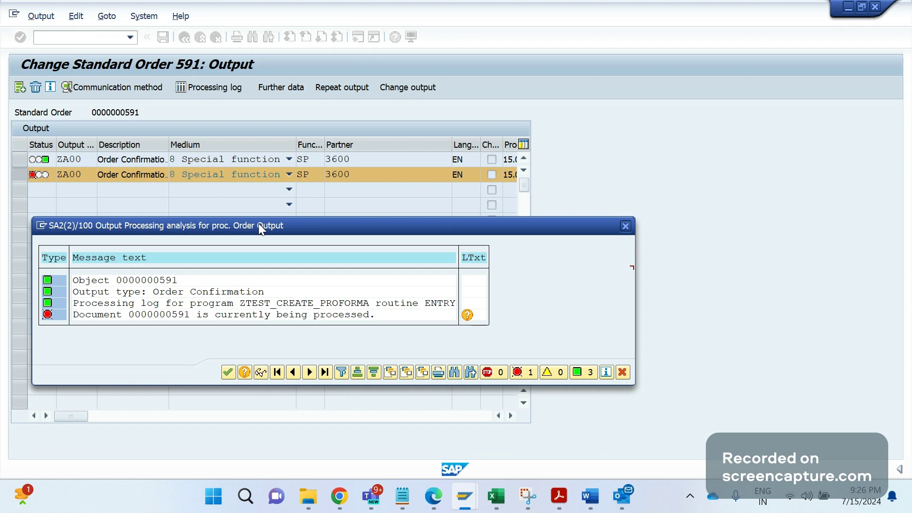
key(Escape)
key(alt+Tab)
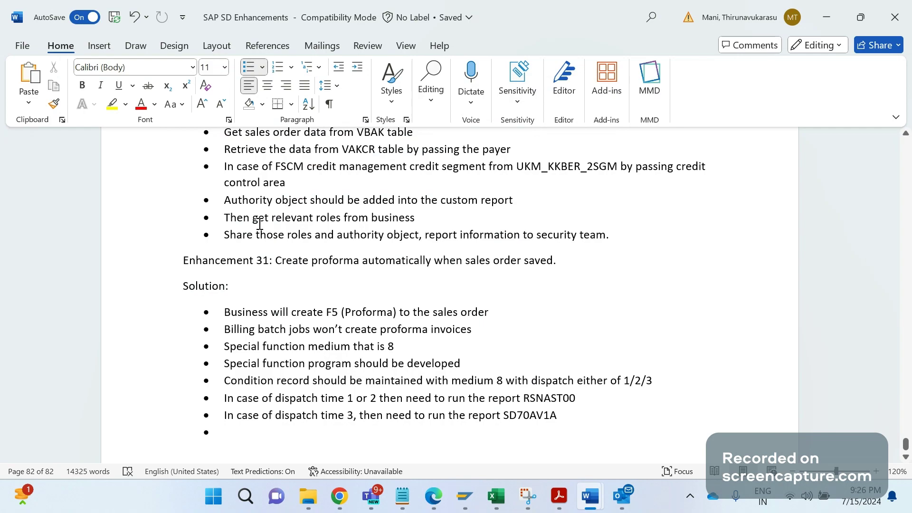
Open the ABAP Editor with transaction /NSE38.
key(alt+Tab)
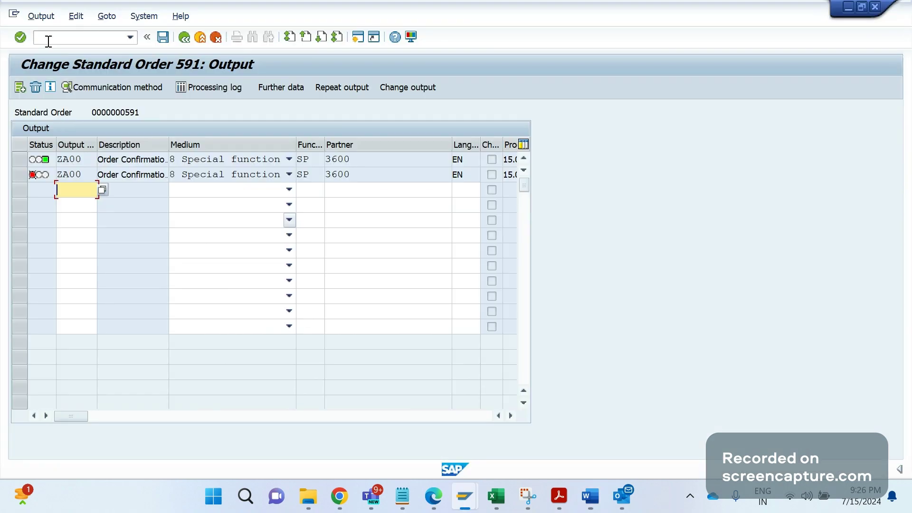
click(50, 40)
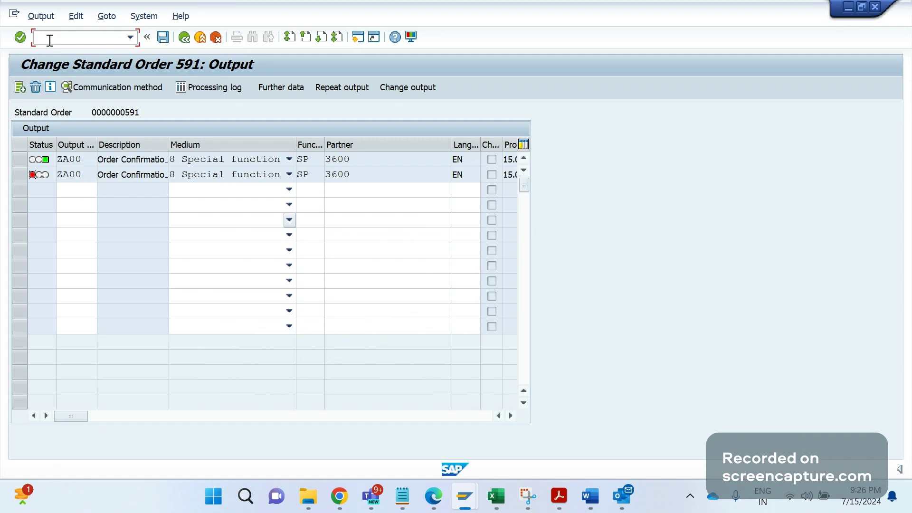
text(/NSE38)
key(Return)
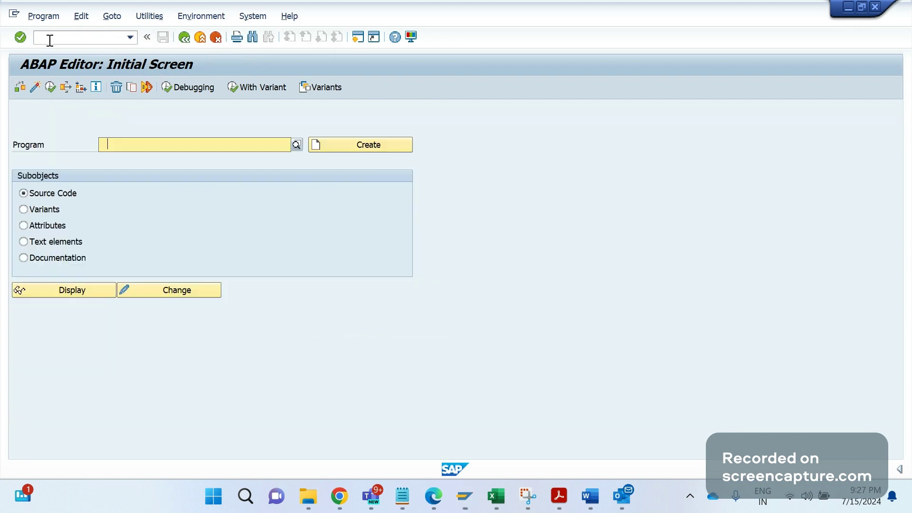
text(RSNAST00)
key(Return)
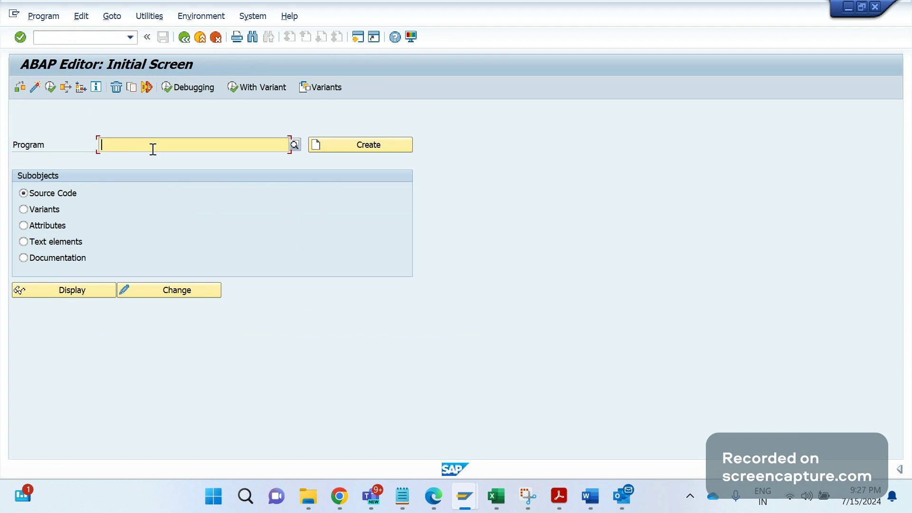
Search for programs matching ZTEST_PROFRMA*, then dismiss the 'No objects matched' result.
text(ZTEST)
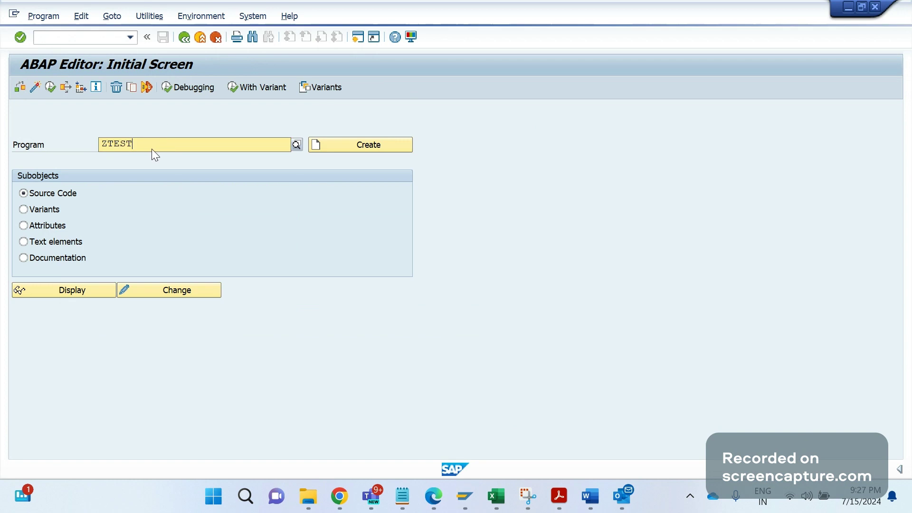
text(_PR)
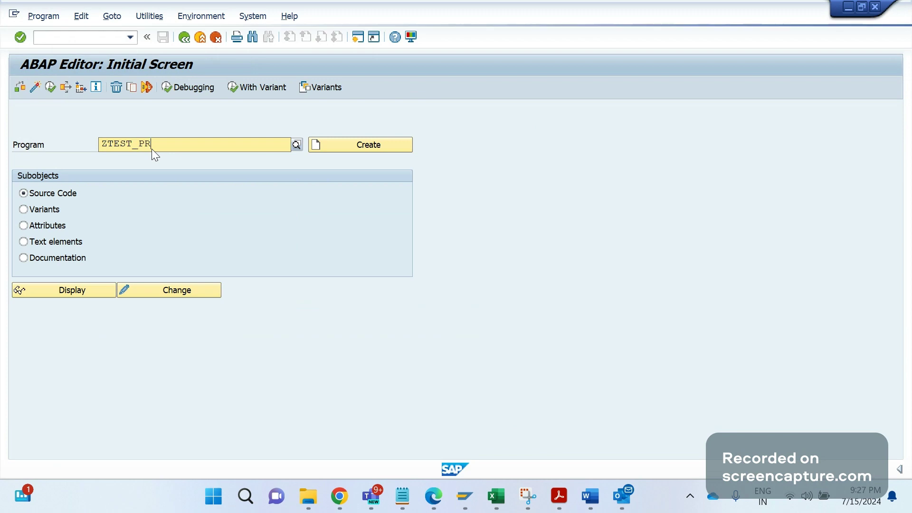
text(OFRMA)
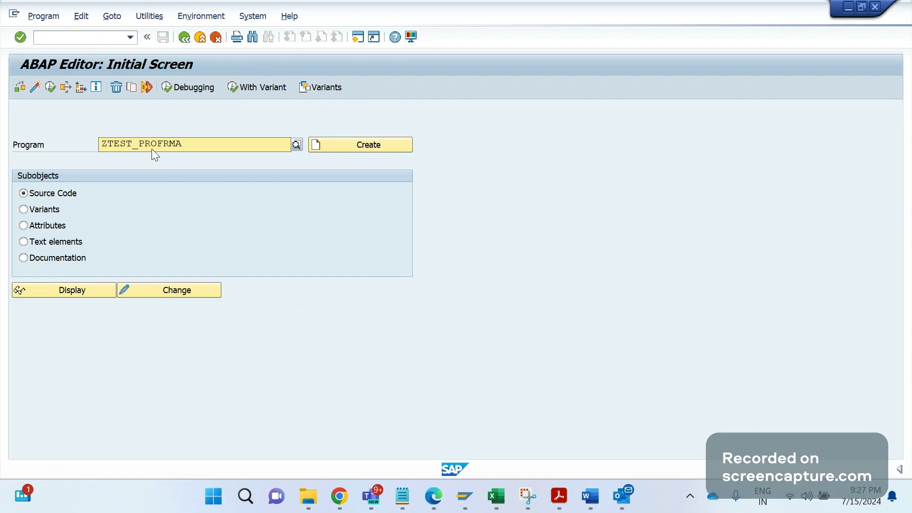
text(*)
key(Return)
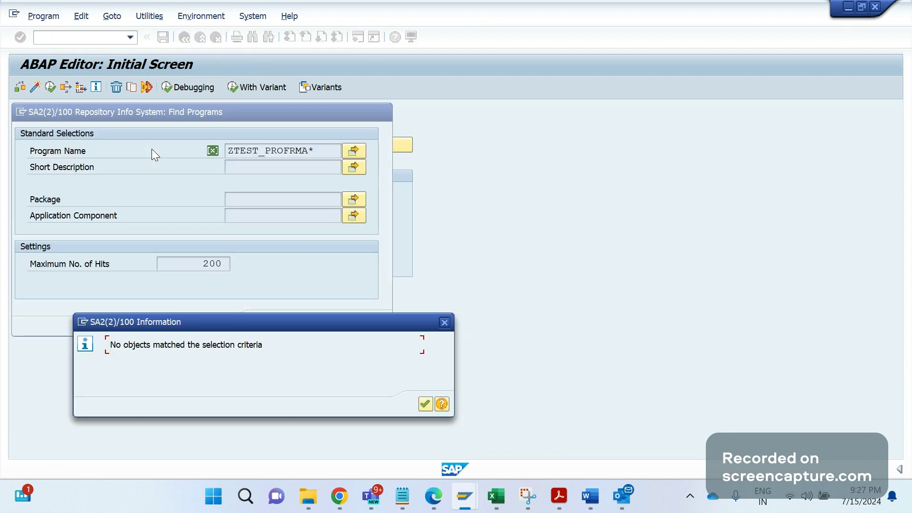
key(Return)
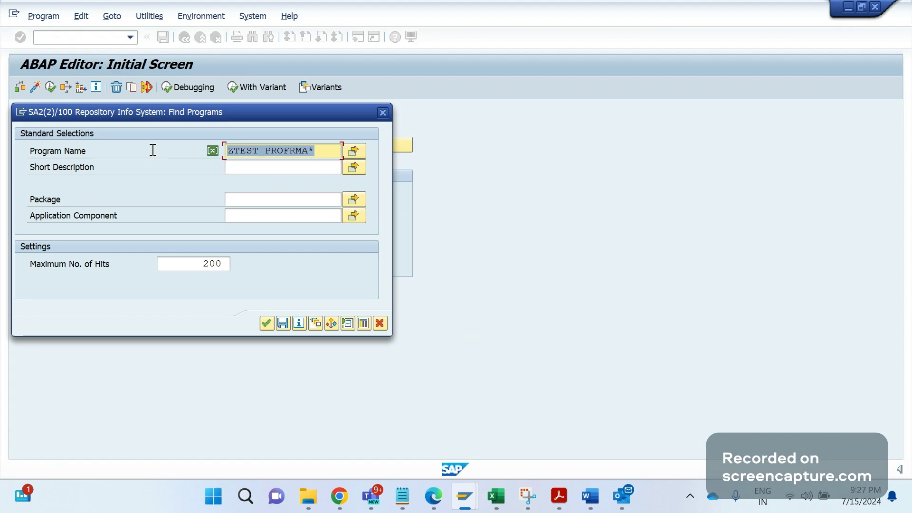
key(Escape)
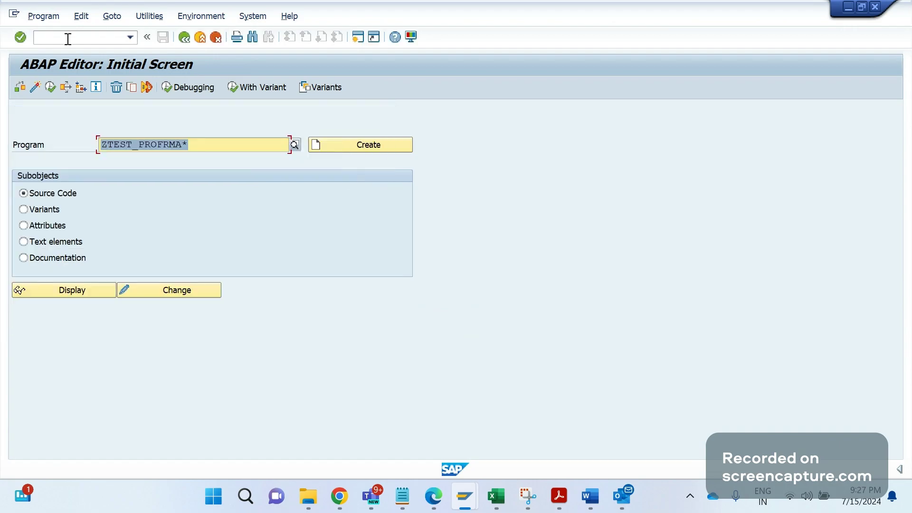
click(67, 38)
text(/nnace)
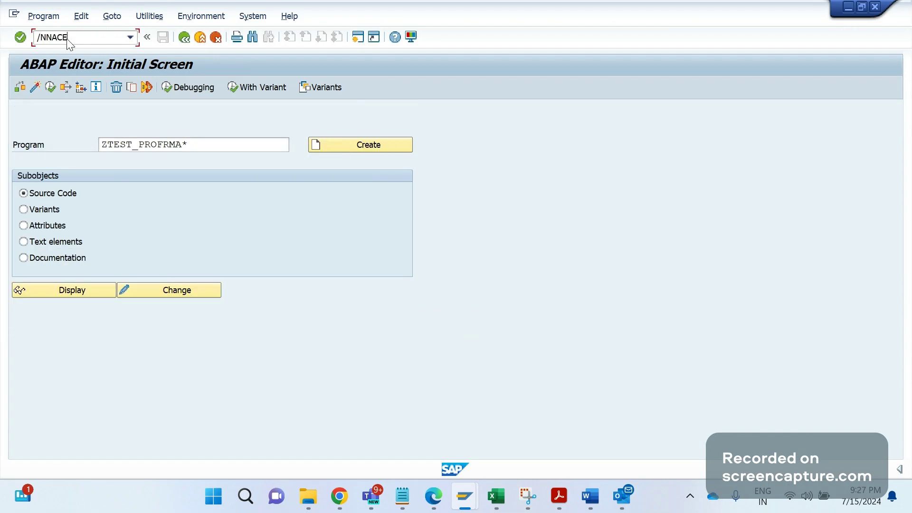
key(Return)
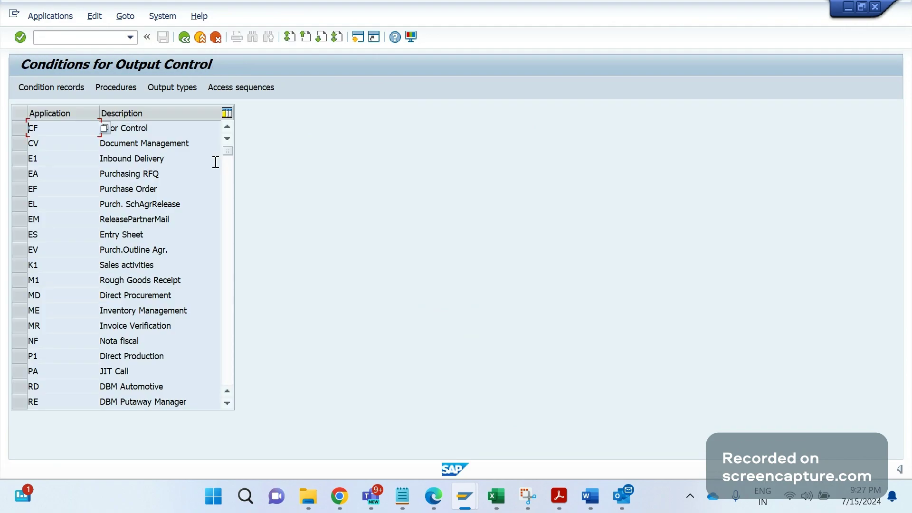
scroll(215, 246, down, 5)
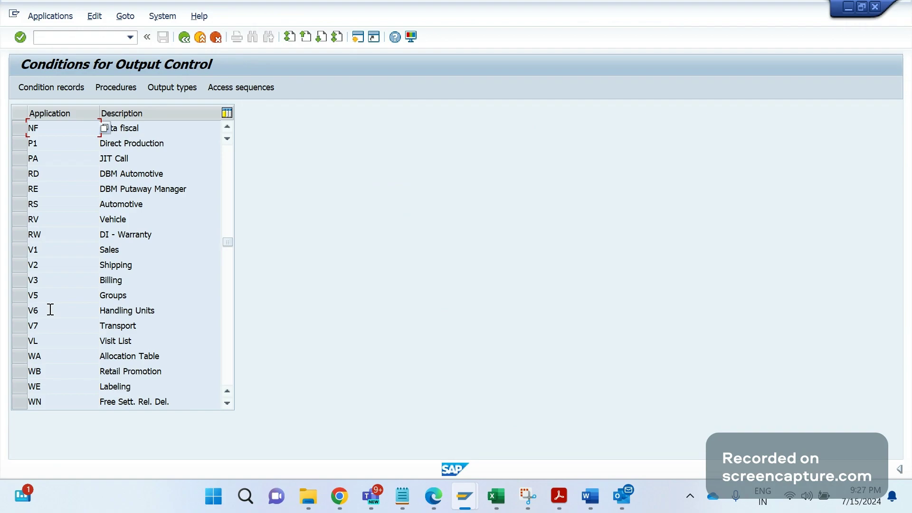
click(20, 249)
click(173, 85)
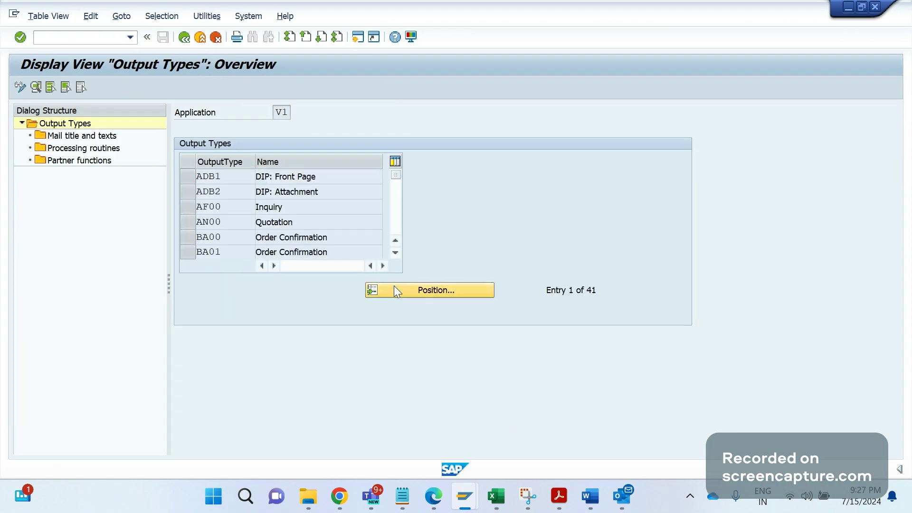
click(394, 289)
text(ZA00)
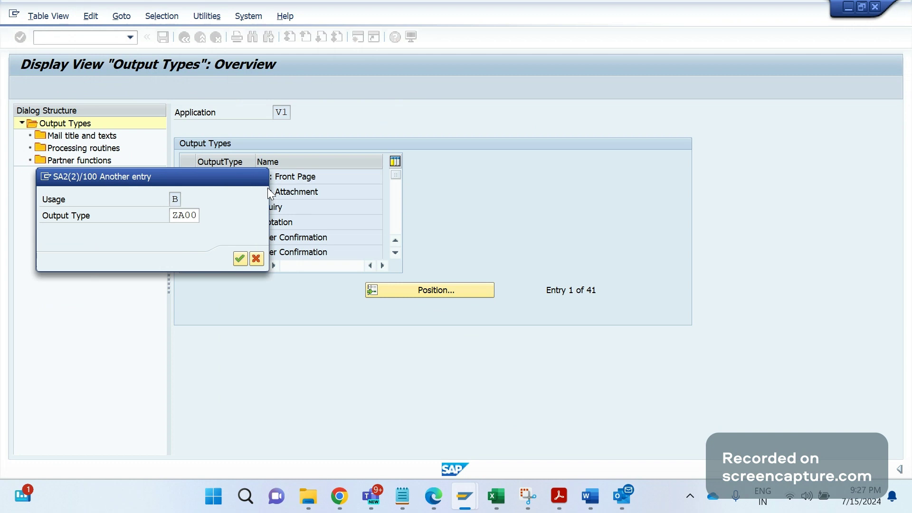
key(Return)
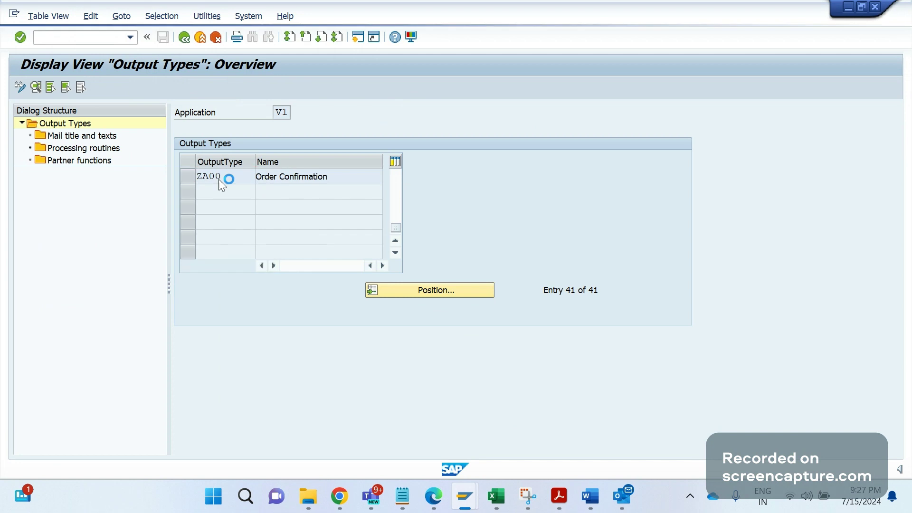
double_click(217, 184)
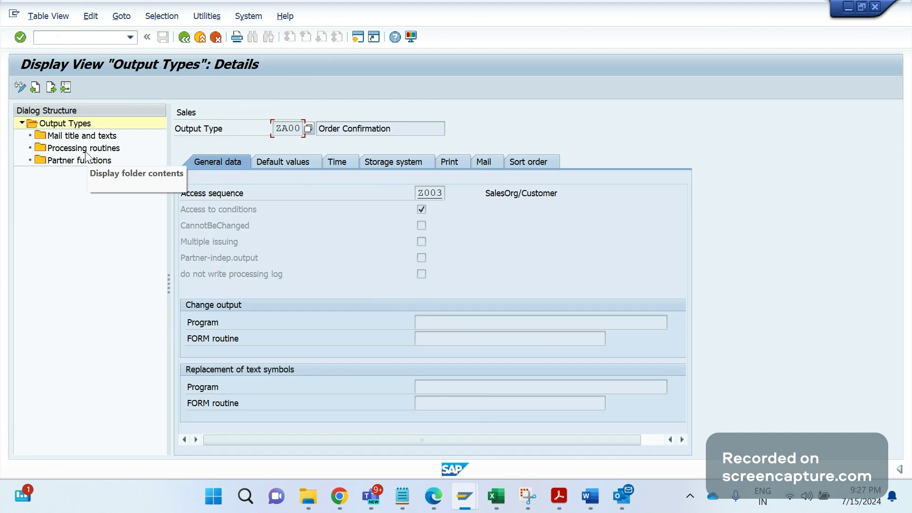
double_click(90, 148)
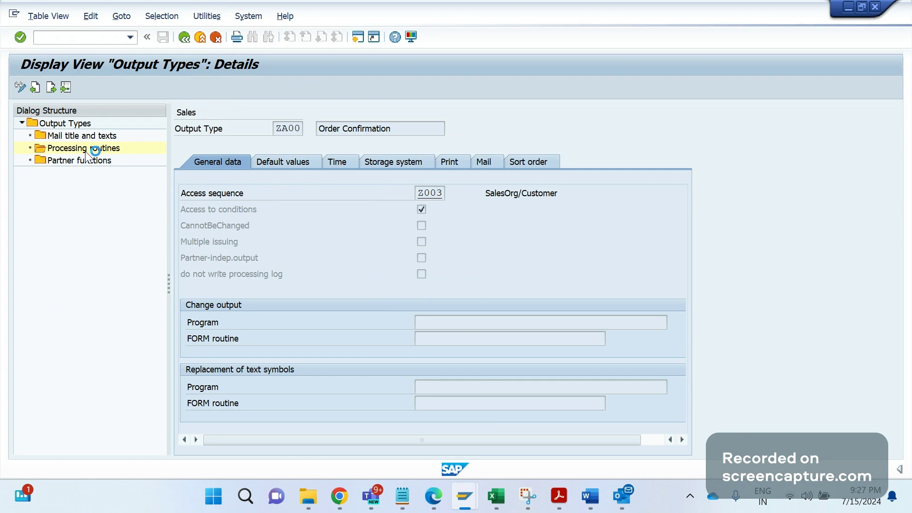
click(183, 252)
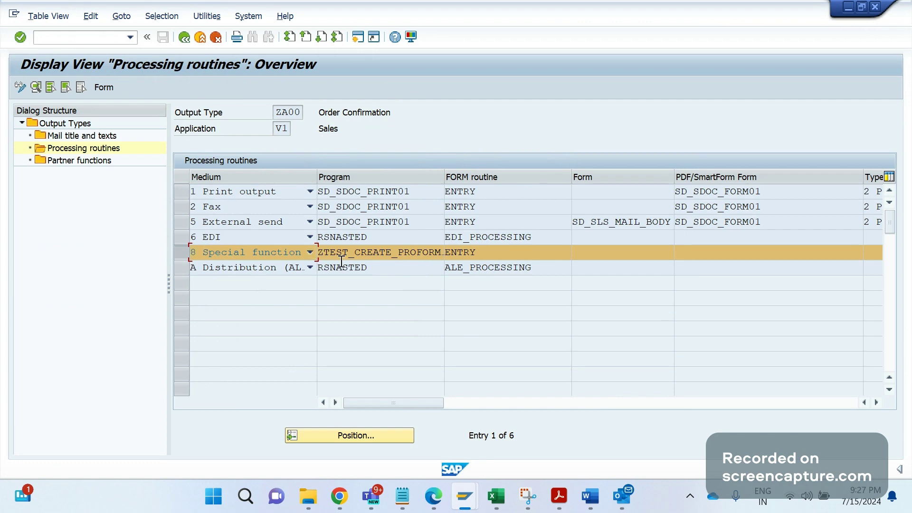
drag(322, 252, 483, 261)
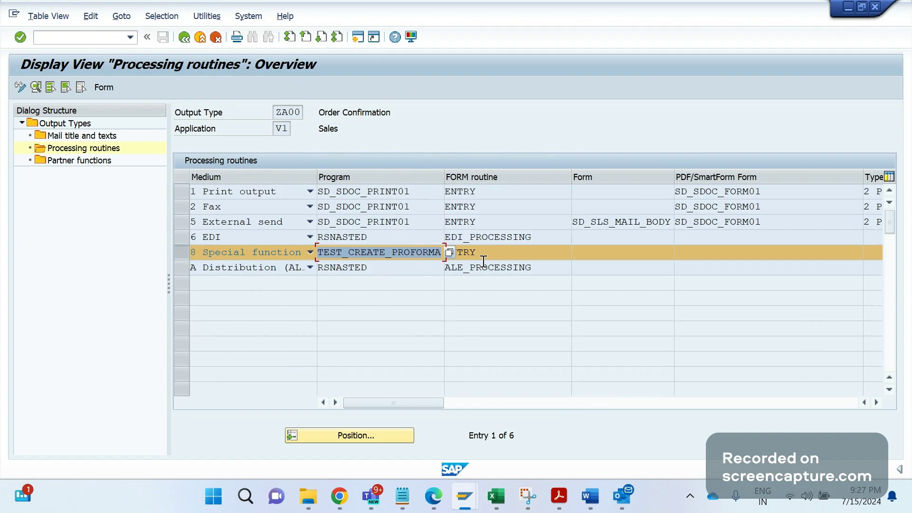
key(End)
click(87, 36)
text(/)
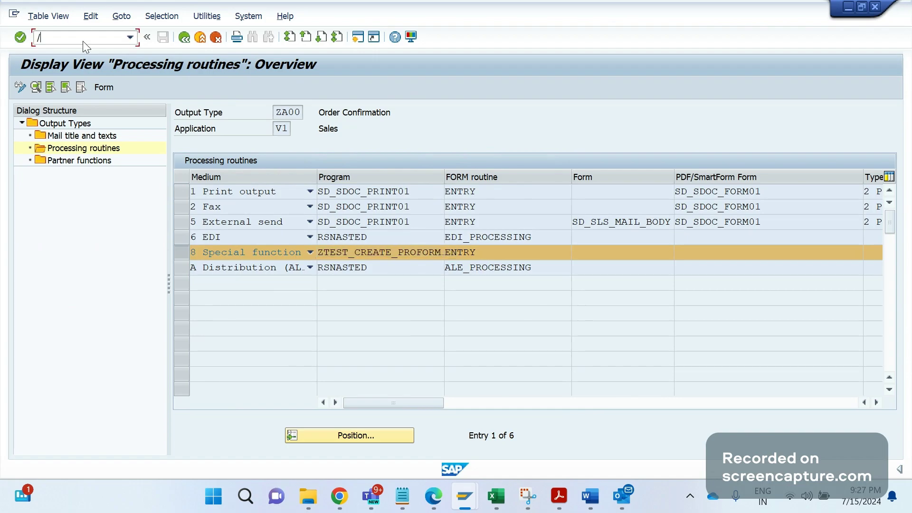
text(OSE38)
Display the source of program ZTEST_CREATE_PROFORMA in the ABAP Editor.
key(Return)
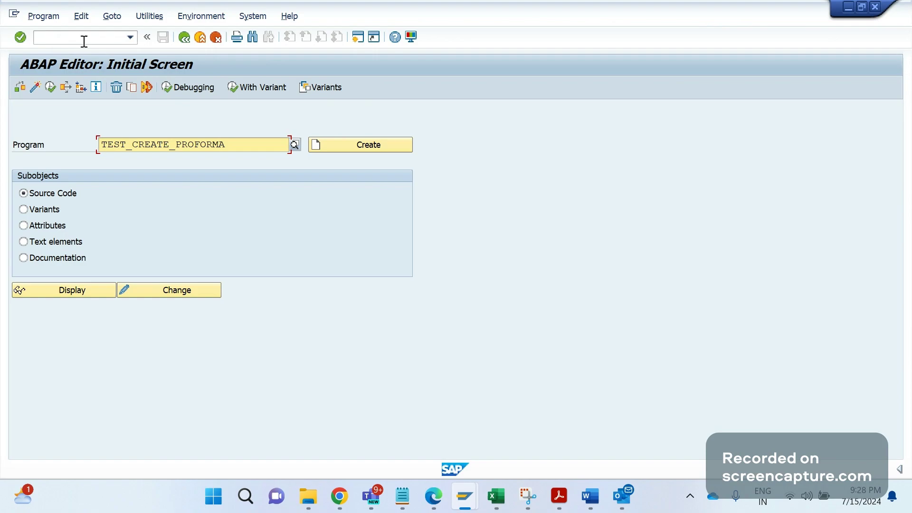
text(Z)
key(BackSpace)
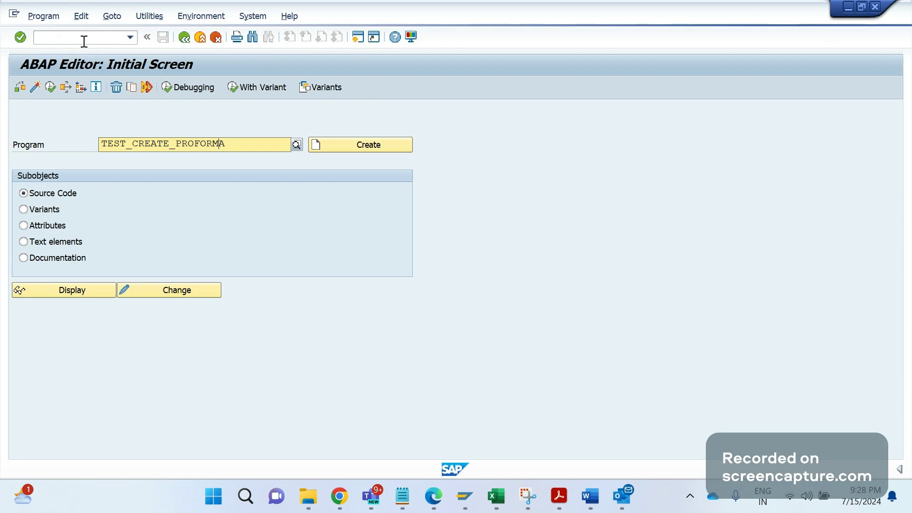
key(Home)
text(Z)
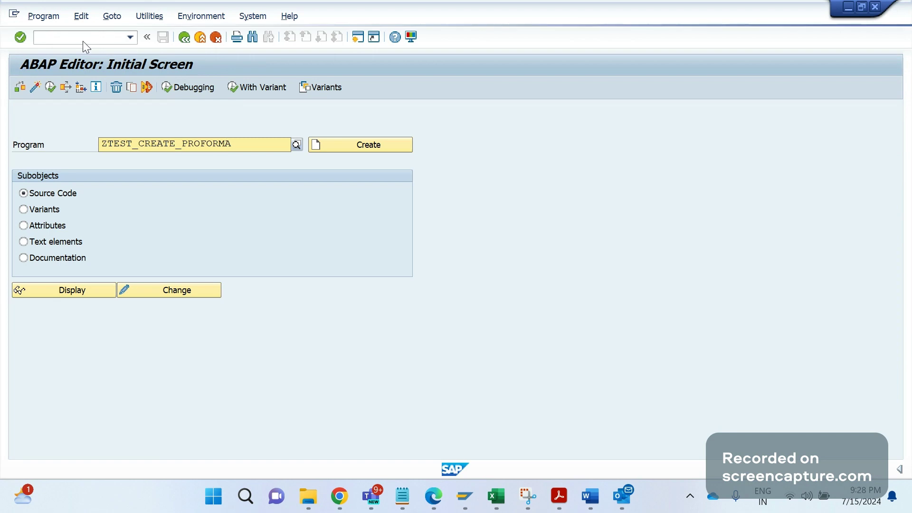
click(56, 291)
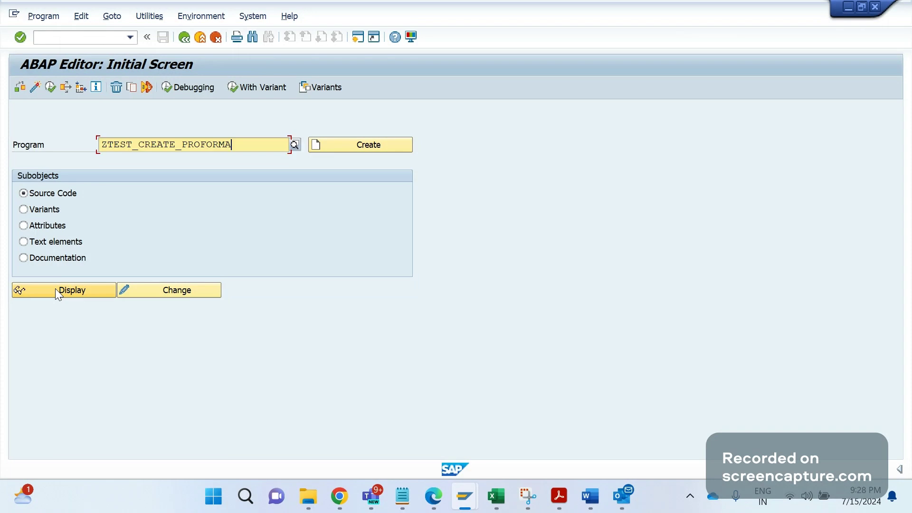
click(56, 290)
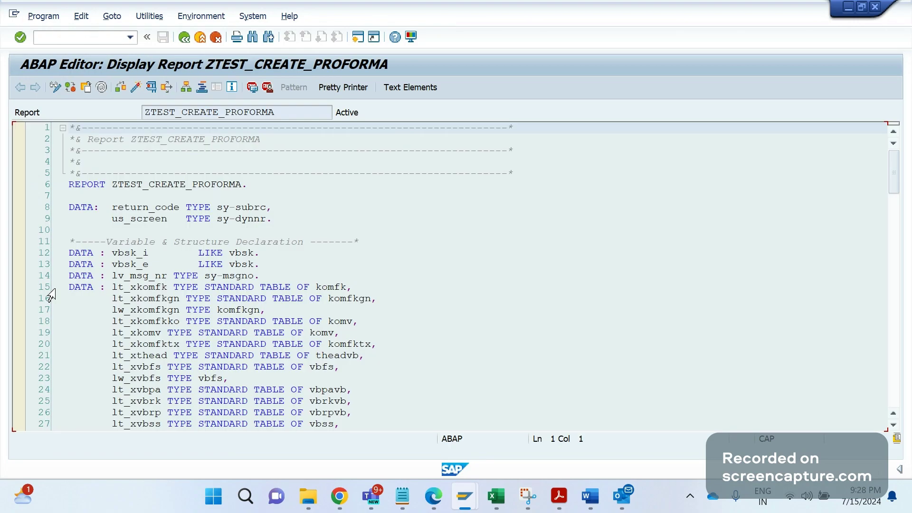
Scroll down the source and select the called function name GN_INVOICE_CREATE.
click(415, 263)
key(Down)
key(Down)
key(Down)
key(Down)
key(Down)
key(Down)
key(Down)
key(Down)
key(Down)
key(Down)
key(Down)
key(Down)
key(Down)
key(Down)
key(Down)
key(Down)
key(Down)
key(Down)
key(Down)
key(Down)
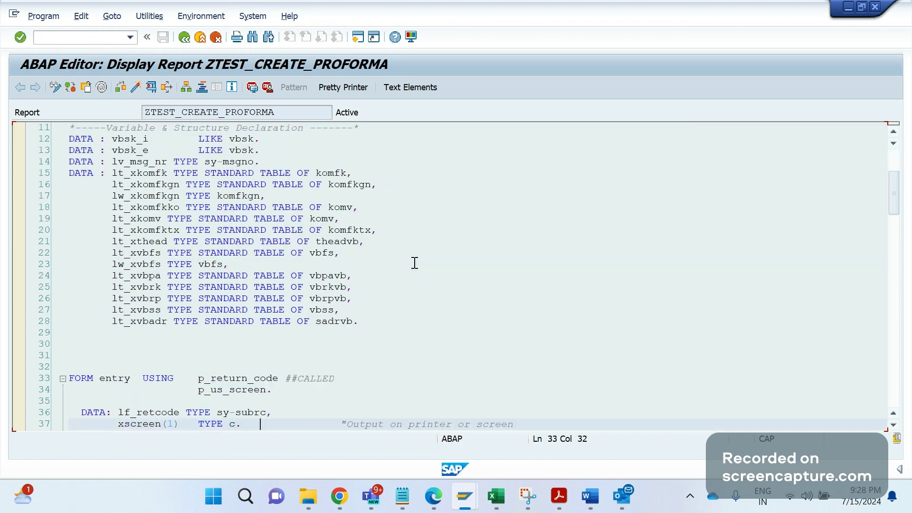
key(Down)
key(Down)
key(Down)
key(Down)
key(Down)
key(Down)
key(Down)
key(Down)
key(Down)
key(Down)
key(Down)
key(Down)
key(Down)
key(Down)
key(Down)
key(Down)
key(Down)
key(Down)
key(Down)
key(Down)
key(Down)
key(Down)
key(Down)
key(Down)
key(Down)
key(Down)
key(Down)
key(Down)
key(Down)
key(Down)
key(Down)
key(Down)
key(Down)
key(Down)
key(Down)
key(Down)
key(Down)
key(Down)
key(Down)
key(Down)
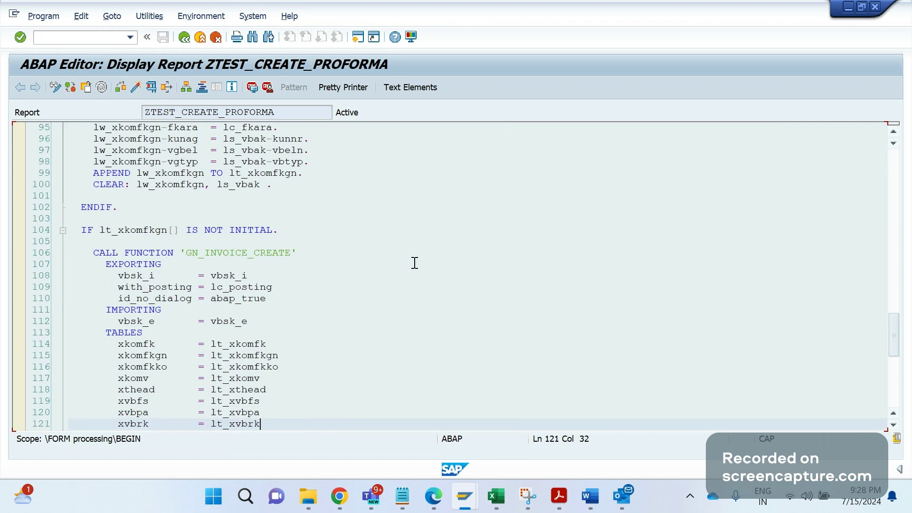
key(Down)
key(Down)
key(Down)
key(Down)
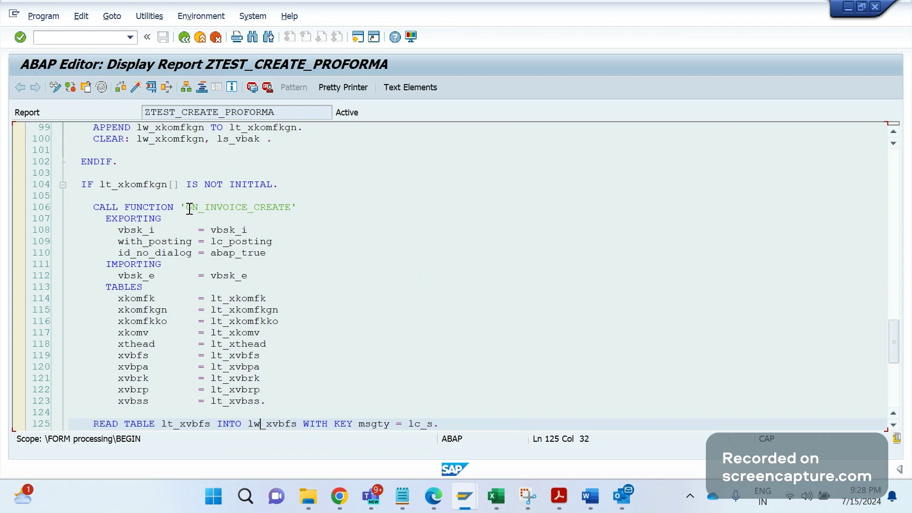
drag(189, 208, 271, 209)
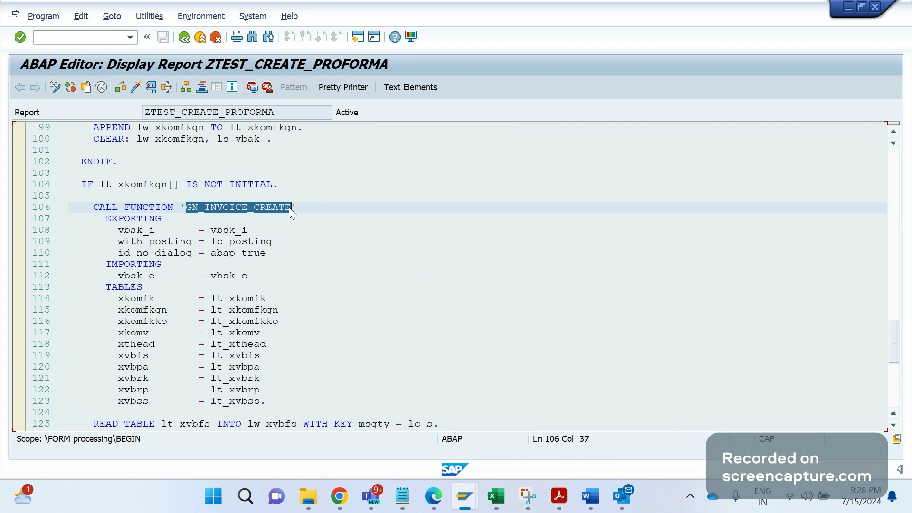
Type 'Call this FM TEST_CREATE_PROFORMA to create invoice' into the last Word bullet.
click(590, 497)
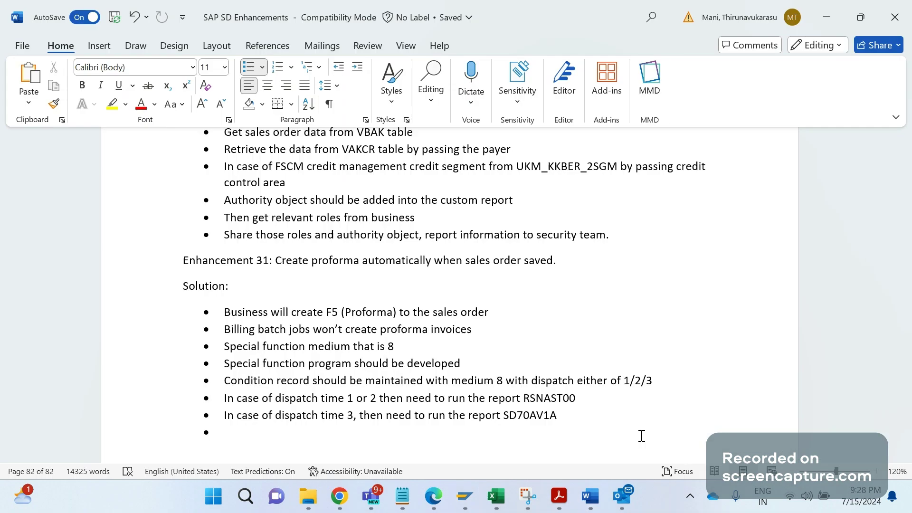
text(CALL)
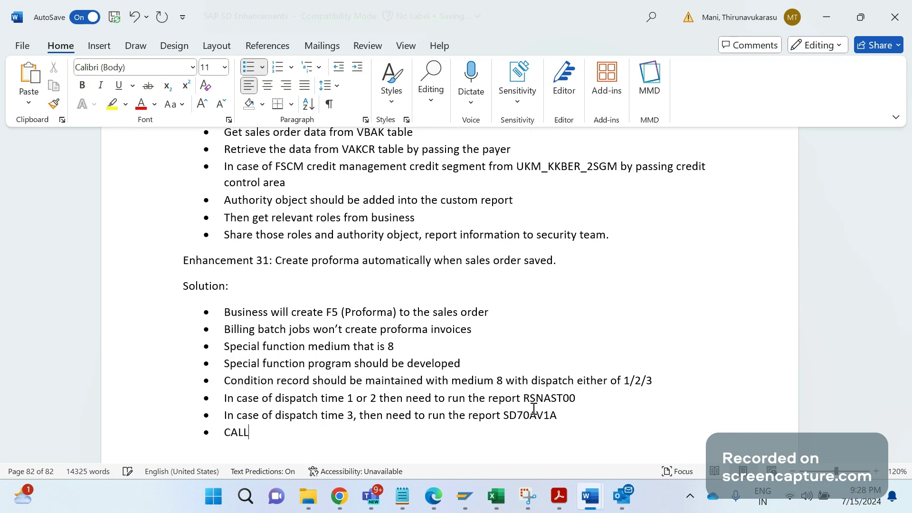
key(BackSpace)
key(BackSpace)
key(BackSpace)
text(all this F)
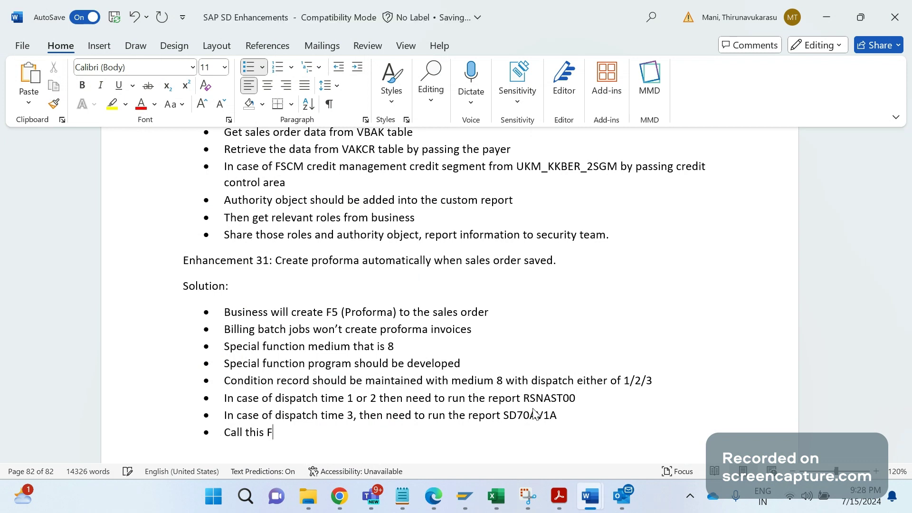
key(BackSpace)
key(BackSpace)
text(M TEST_CREATE_PROFORMA to create)
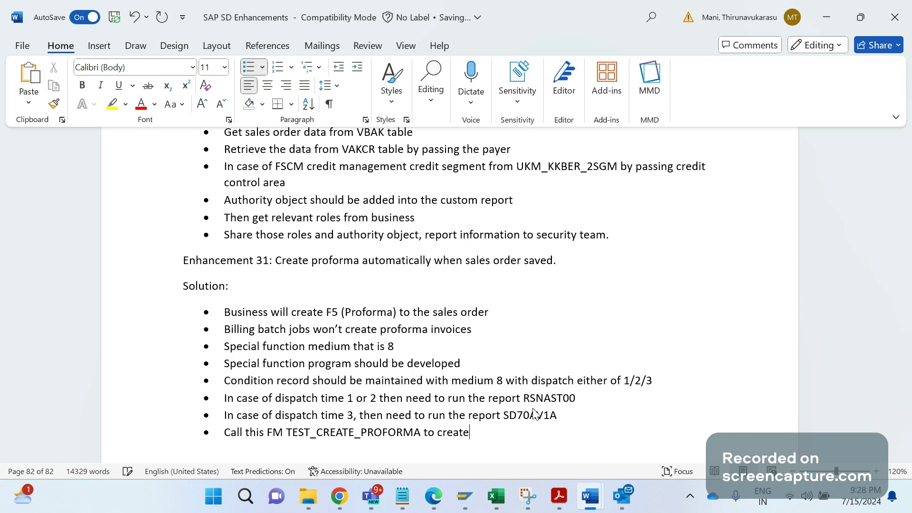
text( pr)
key(BackSpace)
key(BackSpace)
text(invoice)
Review the VBAK field mapping, highlighting lines 96–100 of the ABAP source.
key(alt+Tab)
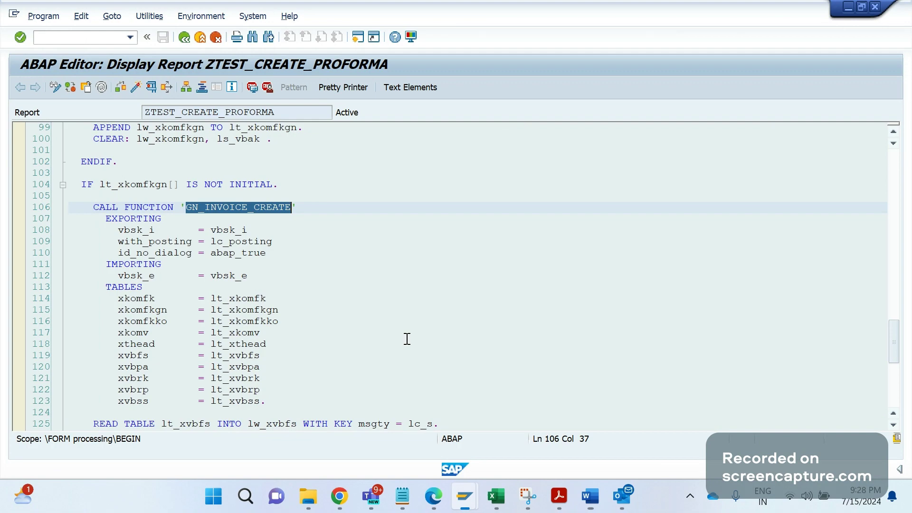
click(305, 252)
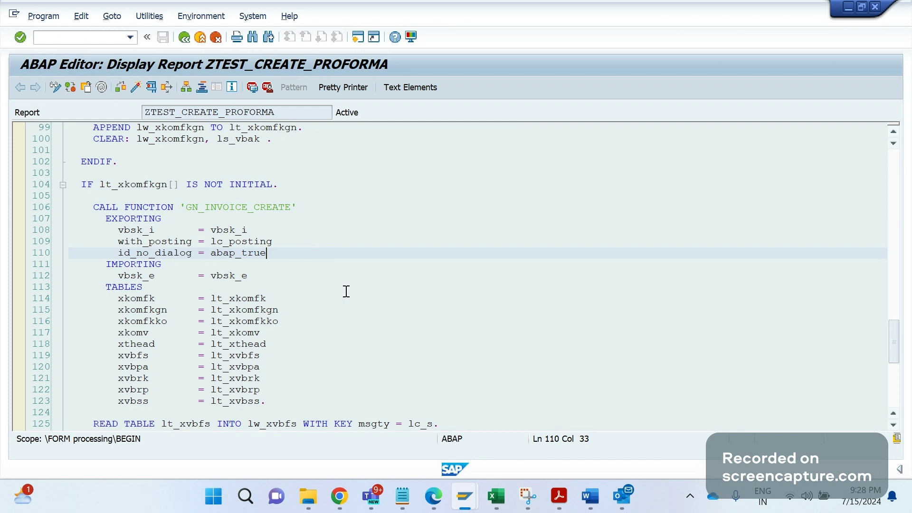
key(ctrl+z)
key(ctrl+z)
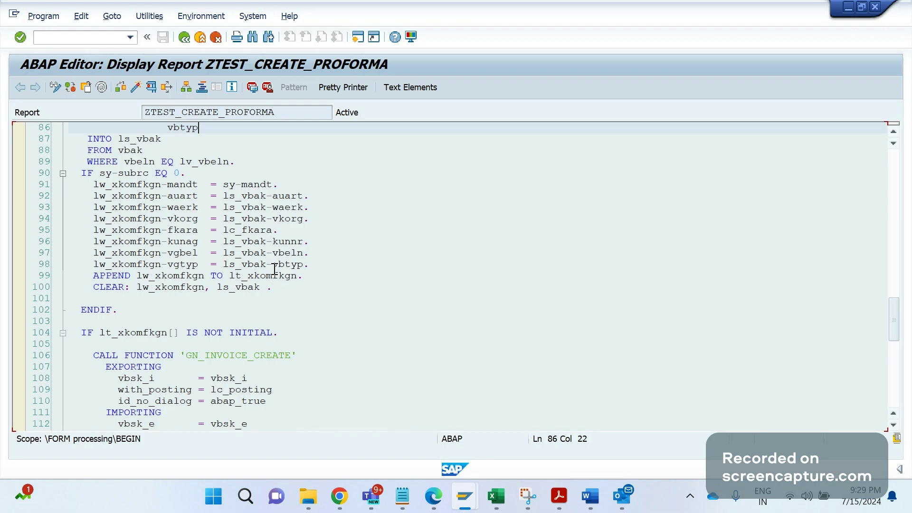
double_click(298, 253)
drag(278, 288, 162, 243)
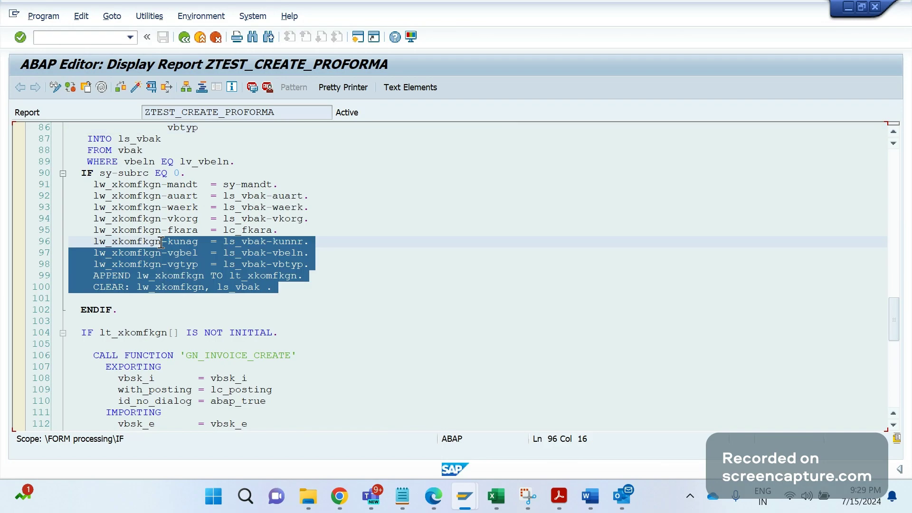
click(274, 292)
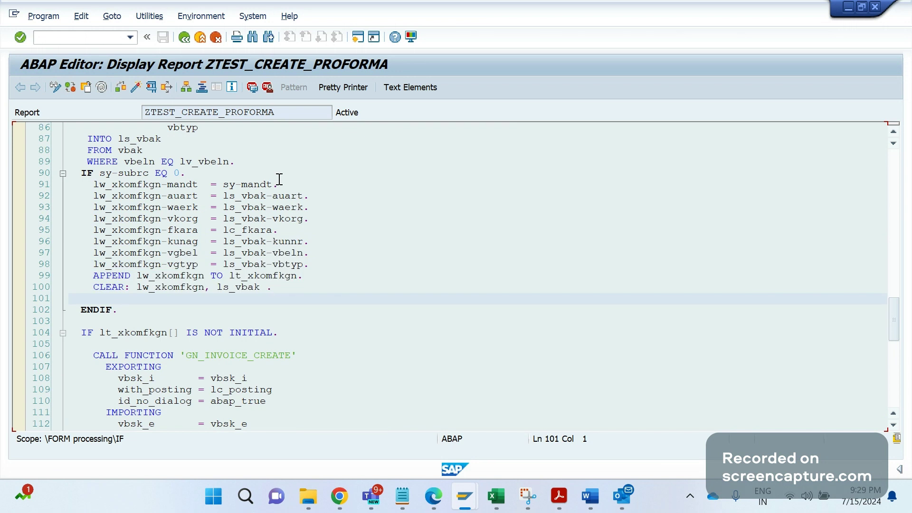
Step through the GN_INVOICE_CREATE call parameters and sy-subrc check, then return to Word.
click(332, 348)
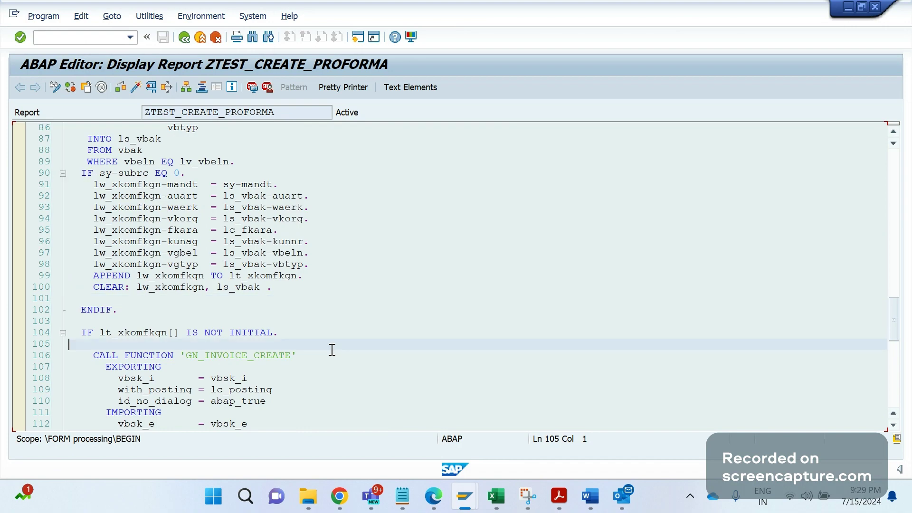
key(Down)
key(Down)
key(Down)
key(Down)
key(Down)
key(Down)
key(Down)
key(Down)
key(Down)
key(Down)
key(Down)
key(Down)
key(Down)
key(Down)
key(Down)
key(Down)
key(Down)
key(Down)
key(Down)
key(Down)
key(Down)
key(Down)
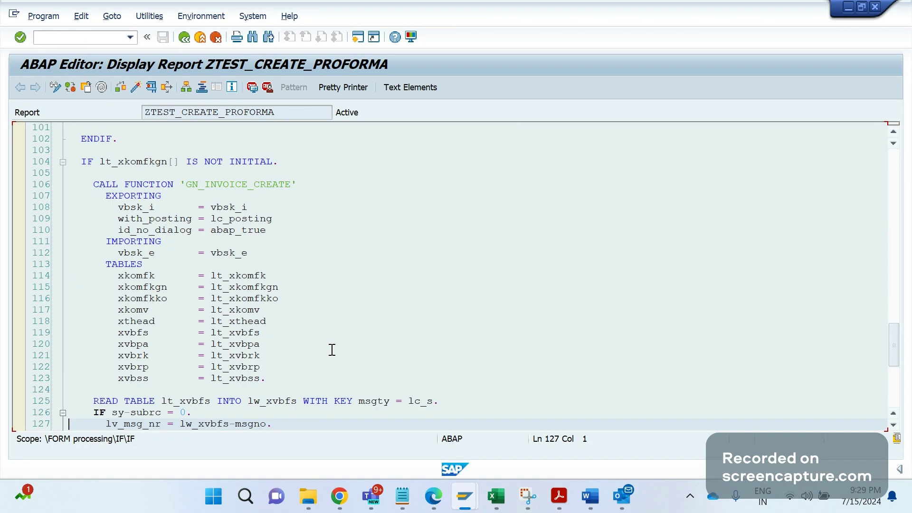
key(Up)
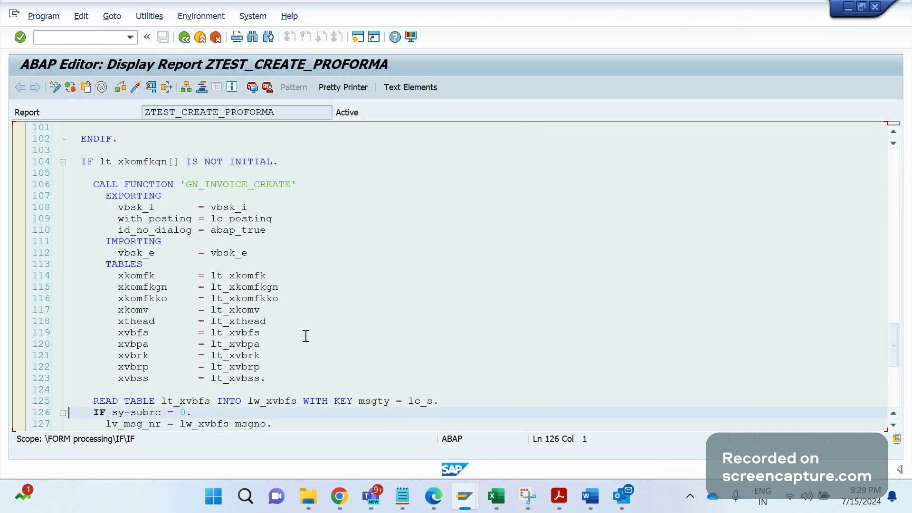
key(Up)
key(Up)
key(Up)
key(Up)
key(Up)
key(Up)
key(Up)
key(Up)
key(Up)
key(Up)
key(Up)
key(Up)
key(Up)
key(Up)
key(Up)
key(Up)
key(Up)
key(Up)
key(Up)
key(Up)
key(Up)
key(Up)
key(Up)
key(Up)
key(Up)
key(Up)
key(Up)
key(Up)
key(Up)
key(Up)
key(Up)
key(Up)
key(Up)
key(Up)
key(Up)
key(Up)
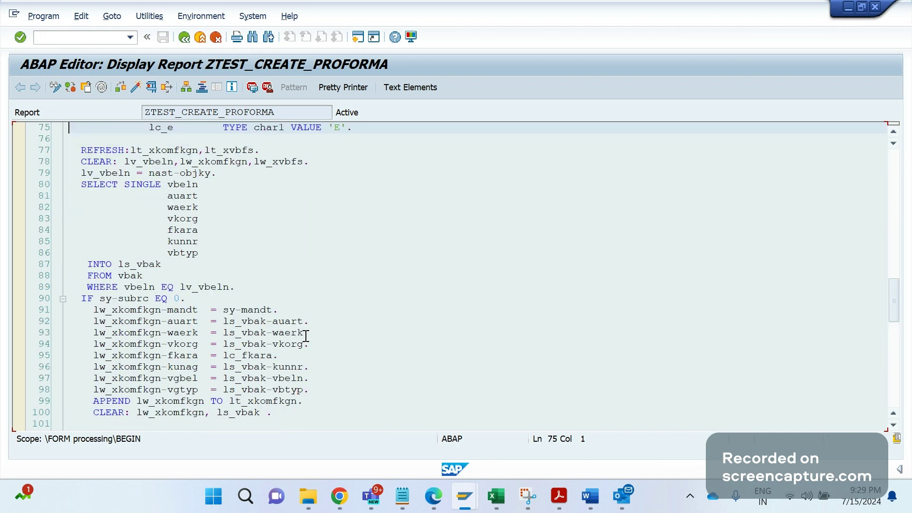
key(Up)
key(Up)
key(Up)
key(Up)
key(Up)
key(Up)
key(Up)
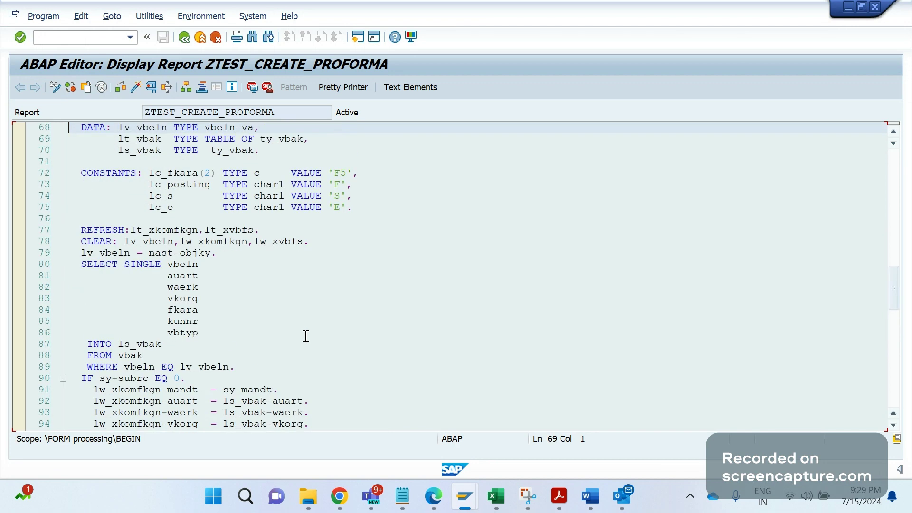
key(Down)
key(Page_Down)
key(Page_Down)
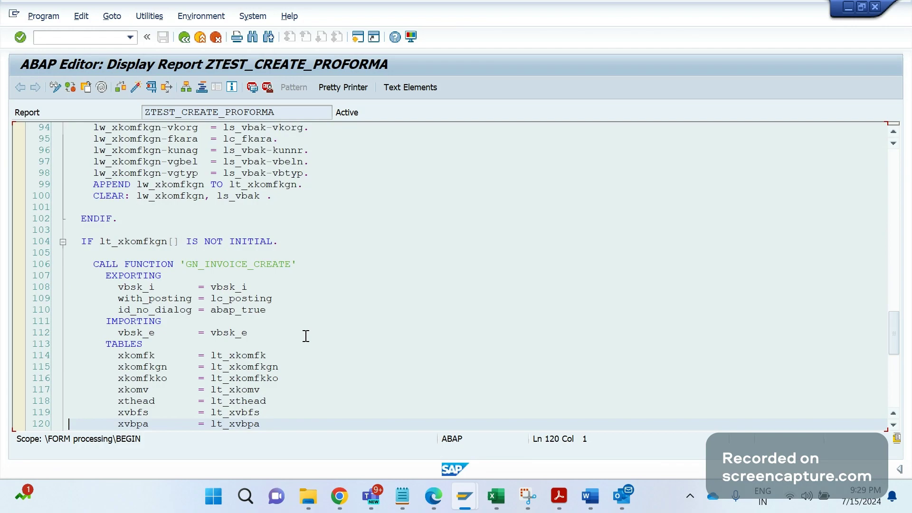
key(Down)
key(Up)
key(Up)
key(Up)
key(Up)
key(Up)
key(Up)
key(Up)
key(Up)
key(Up)
key(Up)
key(Up)
key(Up)
key(Up)
key(Up)
key(Up)
key(Up)
key(Up)
key(Up)
key(Up)
key(Up)
key(Up)
key(Up)
key(Up)
key(Up)
key(Up)
key(Up)
key(Up)
key(Up)
key(Up)
key(Up)
key(Up)
key(Up)
key(Up)
key(Up)
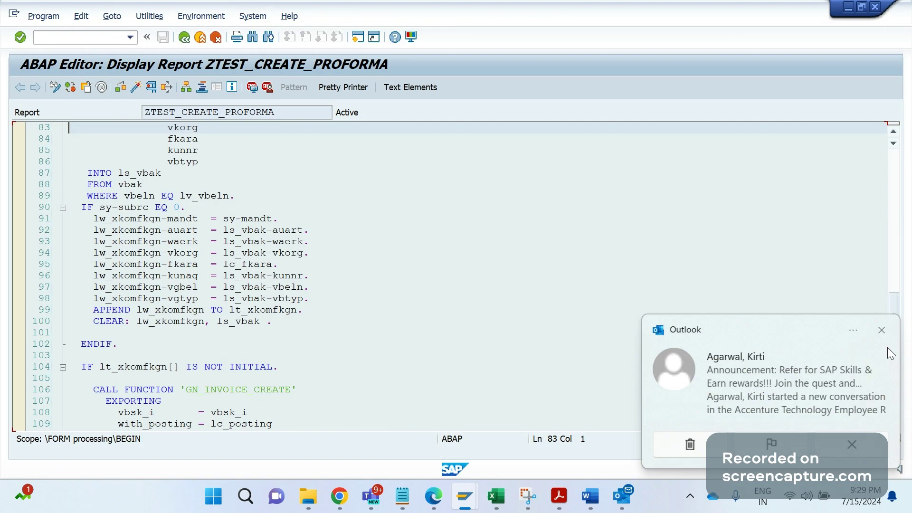
click(883, 329)
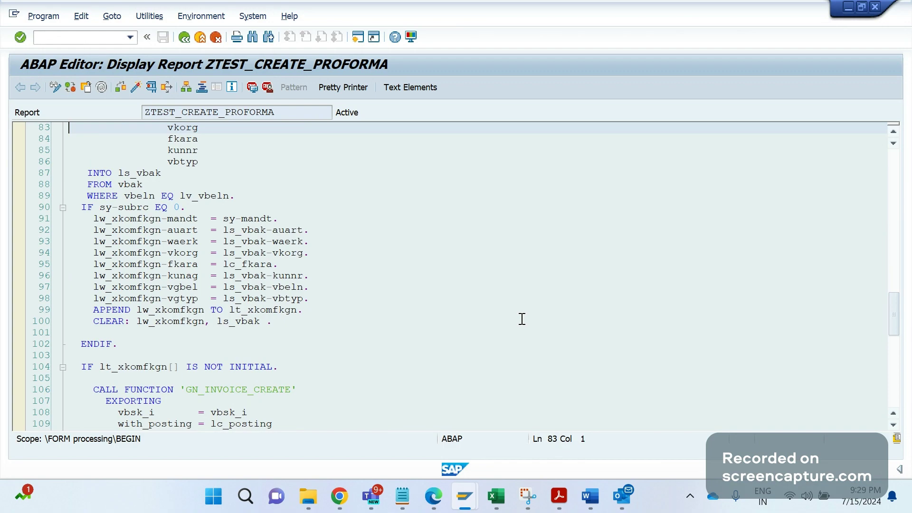
key(alt+Tab)
click(610, 326)
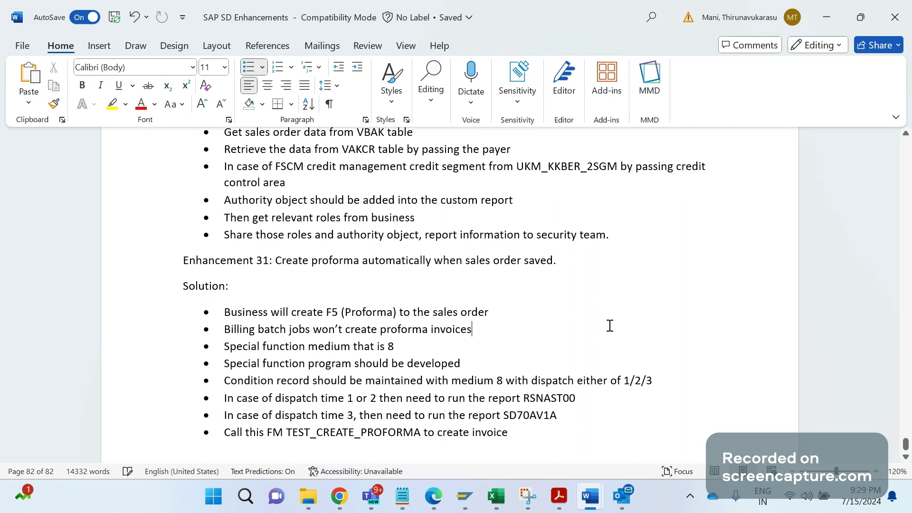